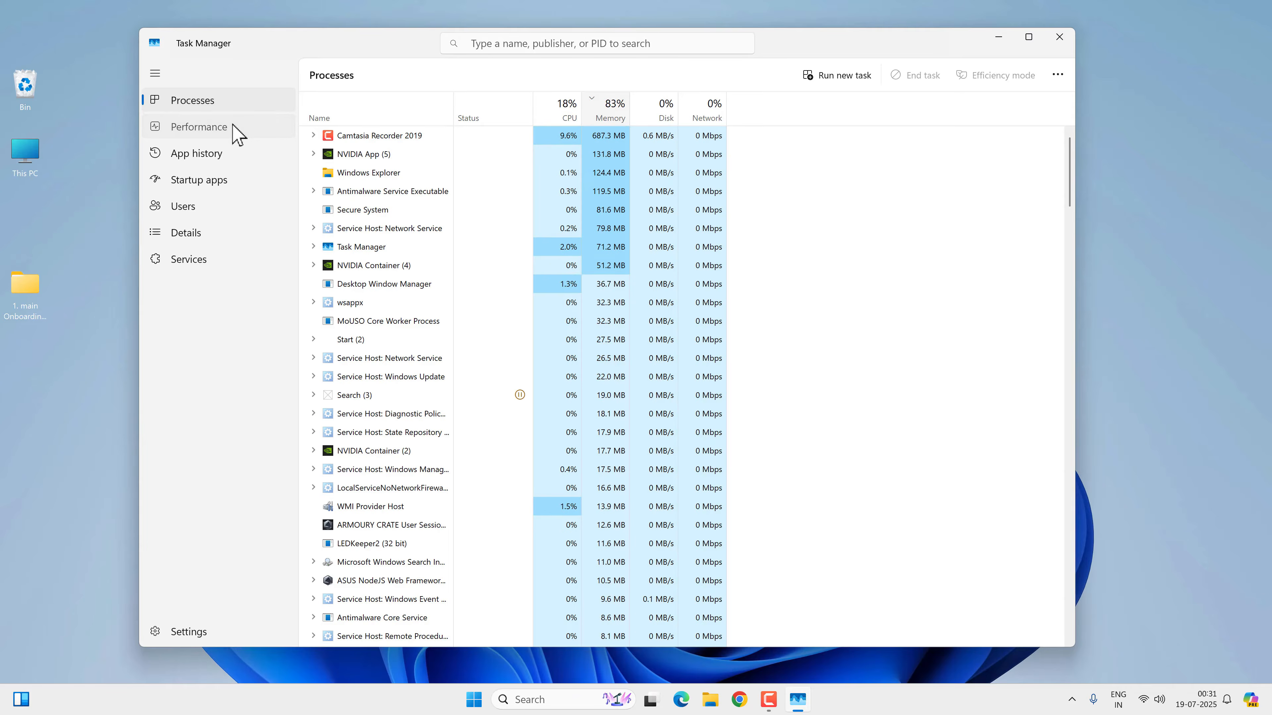
Open the Performance view in Task Manager to check the system's resource usage.
left_click(235, 134)
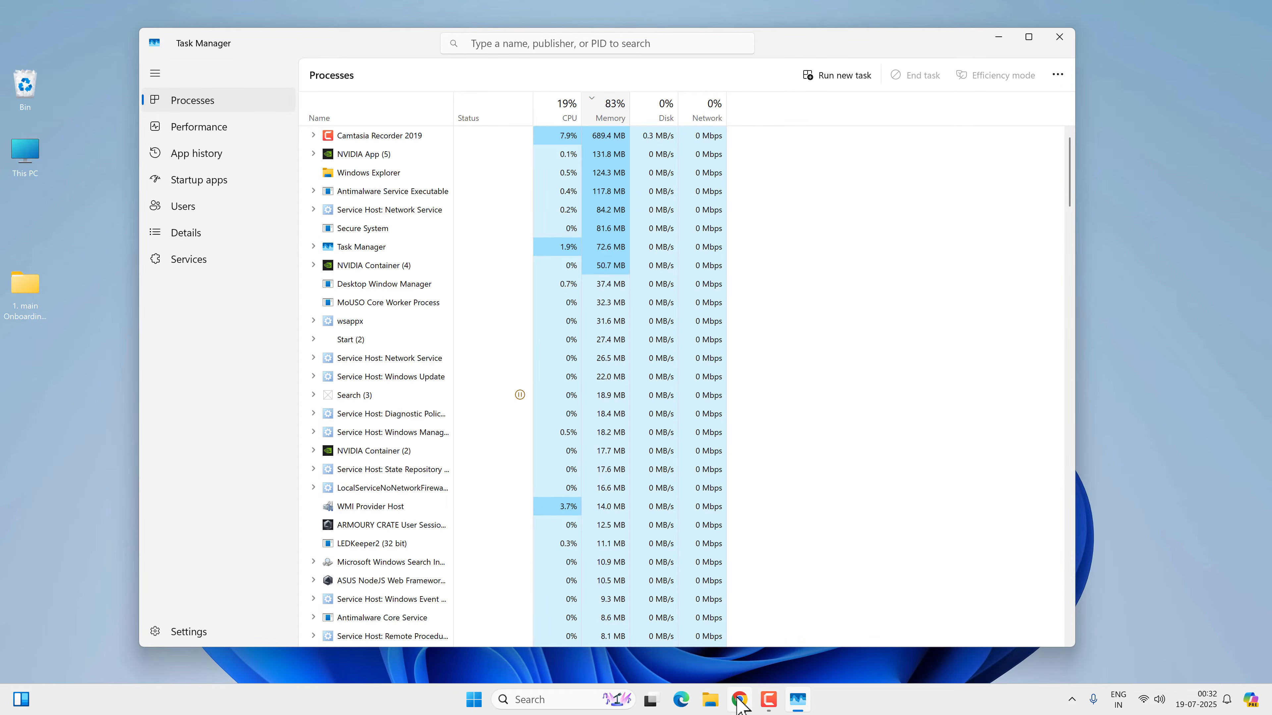
Switch to Chrome, search for "rammap", and download RAMMap from its Microsoft Sysinternals page.
left_click(739, 700)
type("rammap")
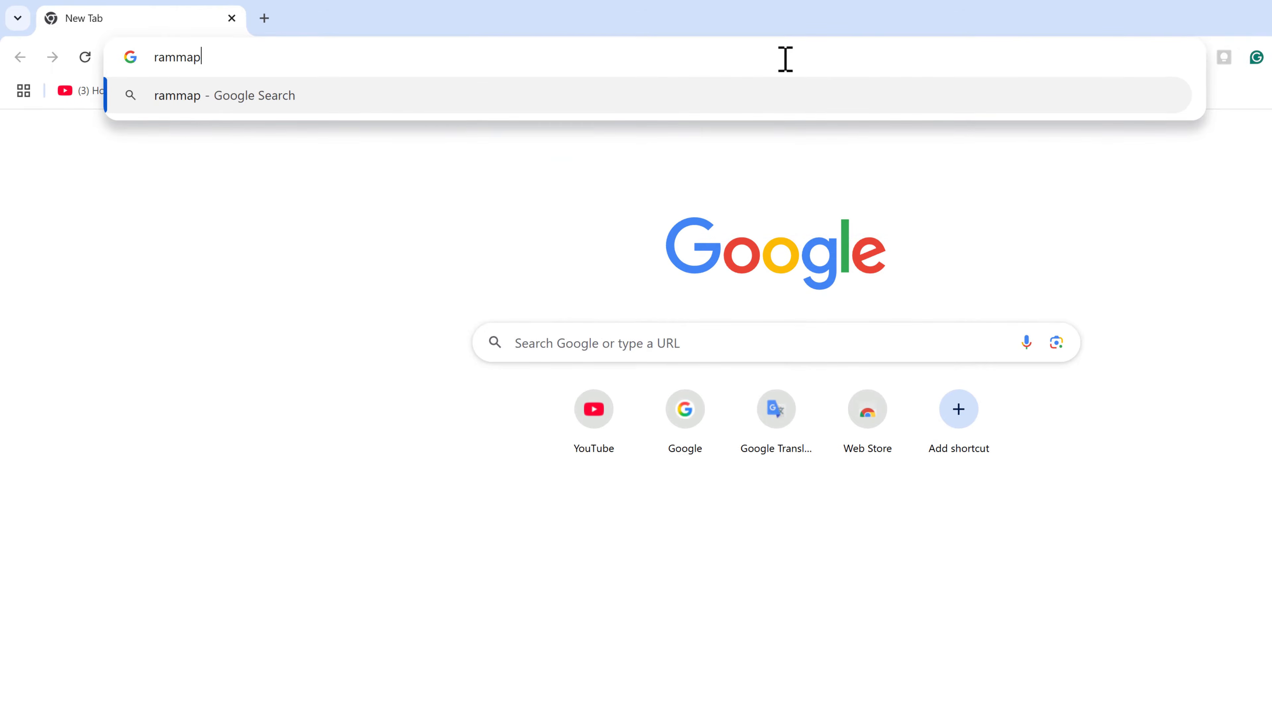
key("Return")
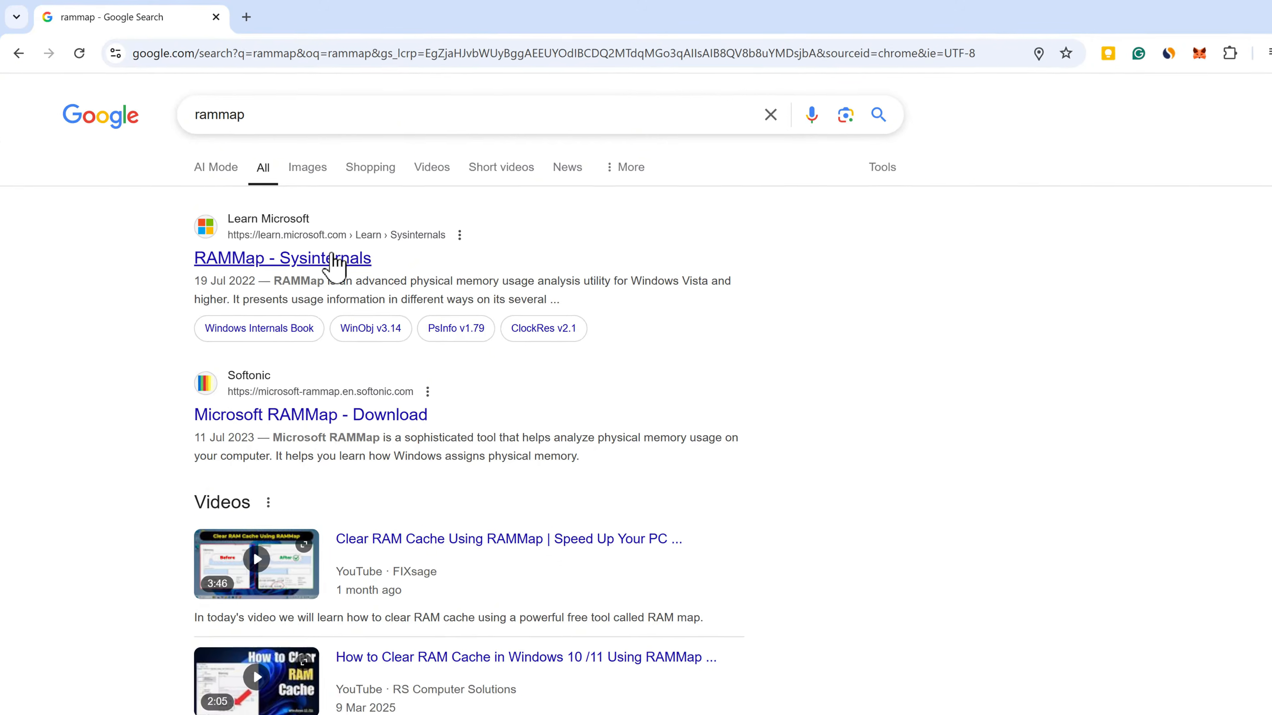
left_click(333, 259)
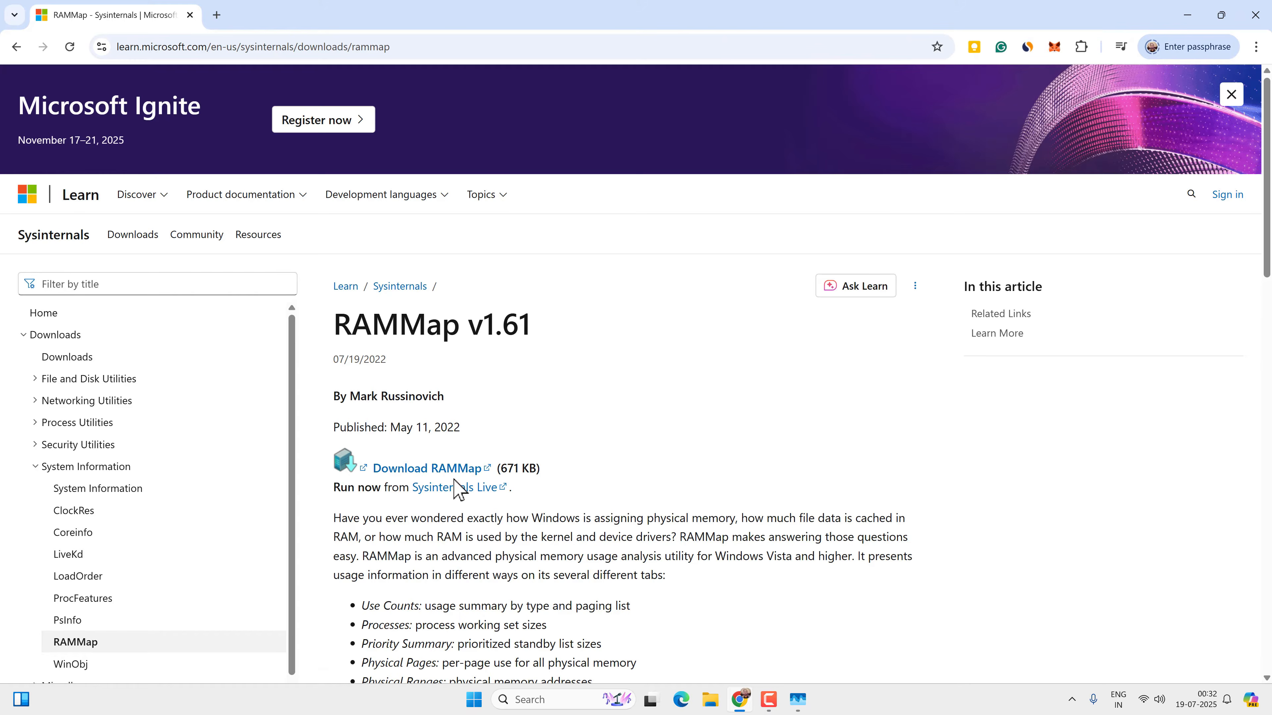
left_click(456, 468)
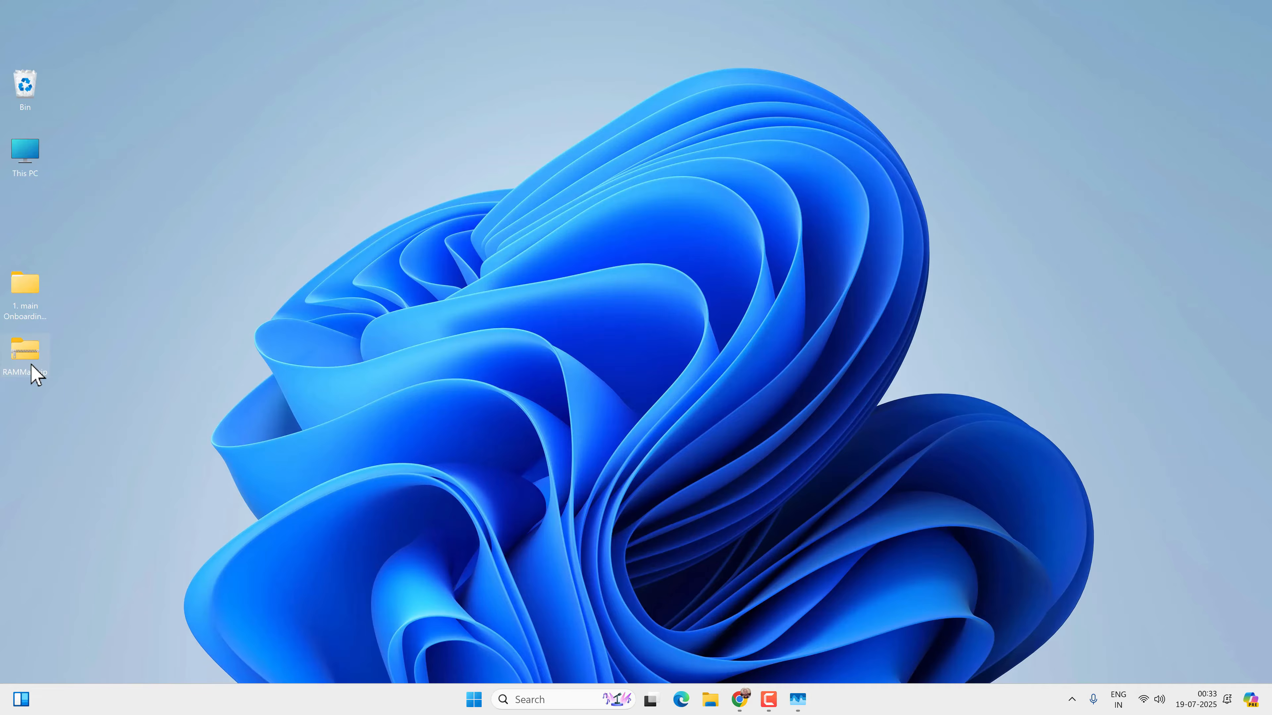
Extract RAMMap.zip into a RAMMap folder on the desktop and launch RAMMap64.exe from it.
right_click(29, 371)
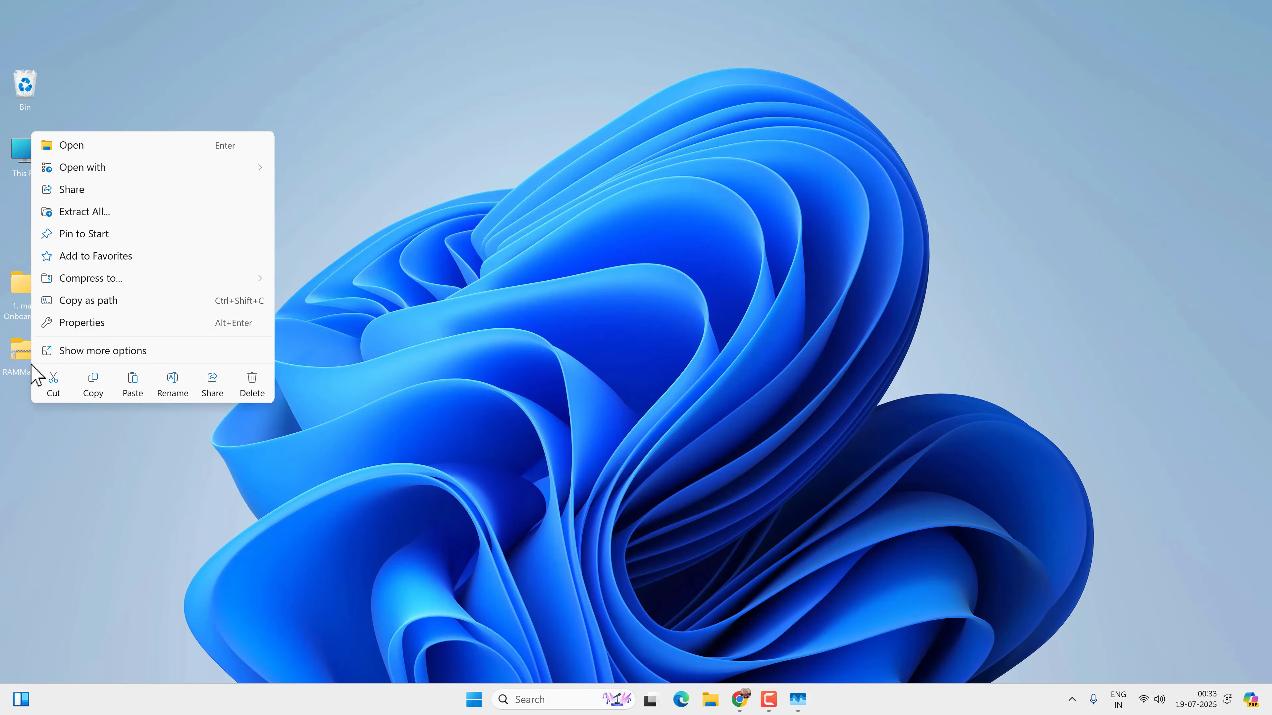
left_click(131, 213)
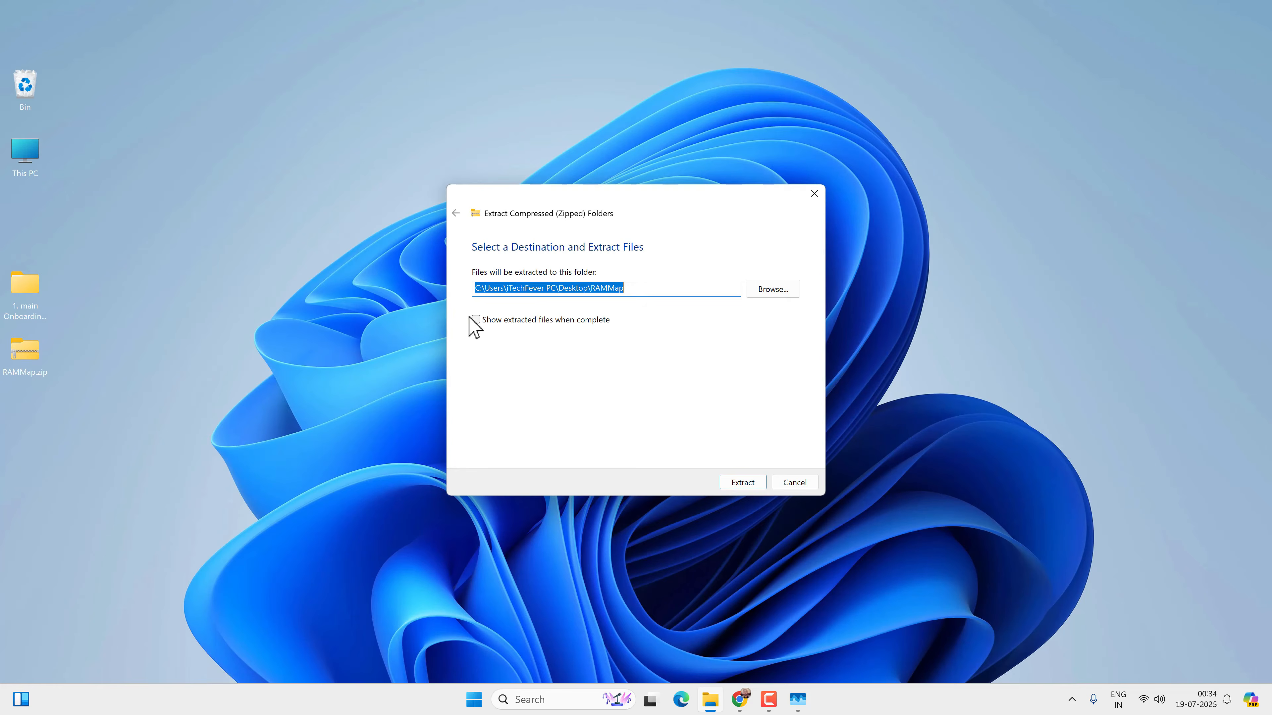
left_click(746, 485)
double_click(26, 416)
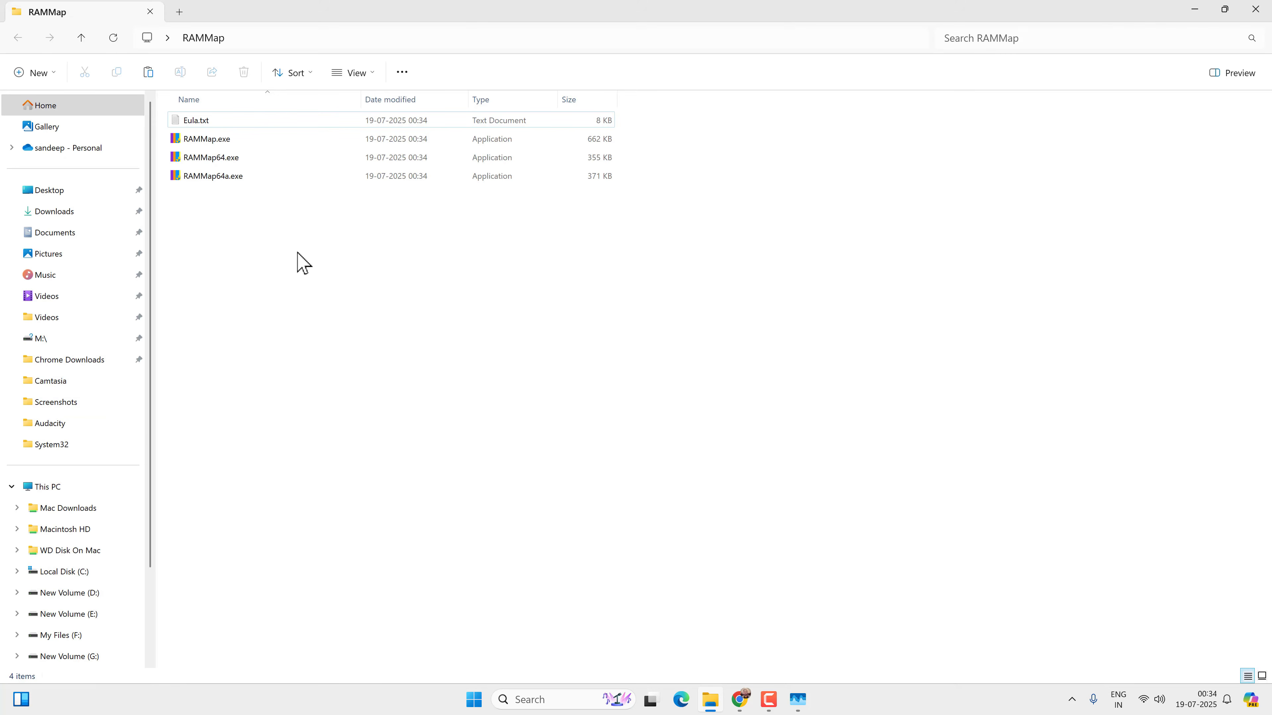
left_click(302, 158)
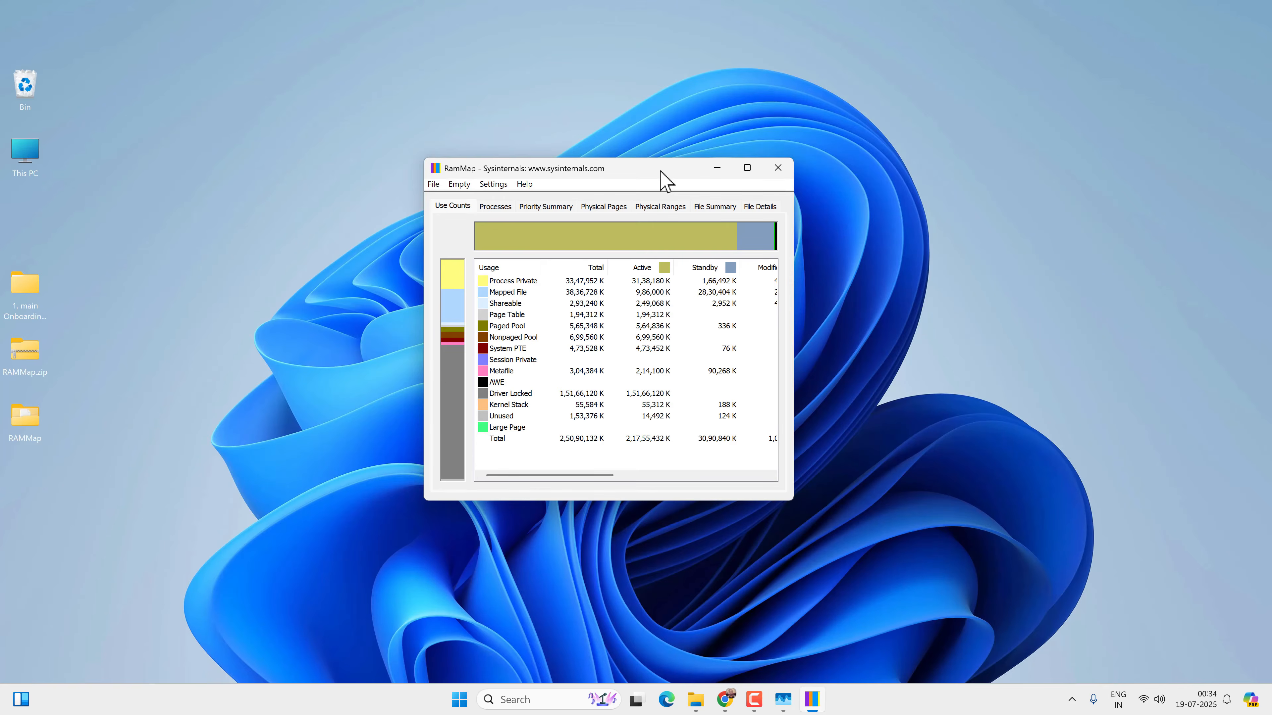
Enlarge and reposition the RamMap window to show all Use Counts columns, and examine the Driver Locked row.
left_click_drag(793, 499, 1173, 603)
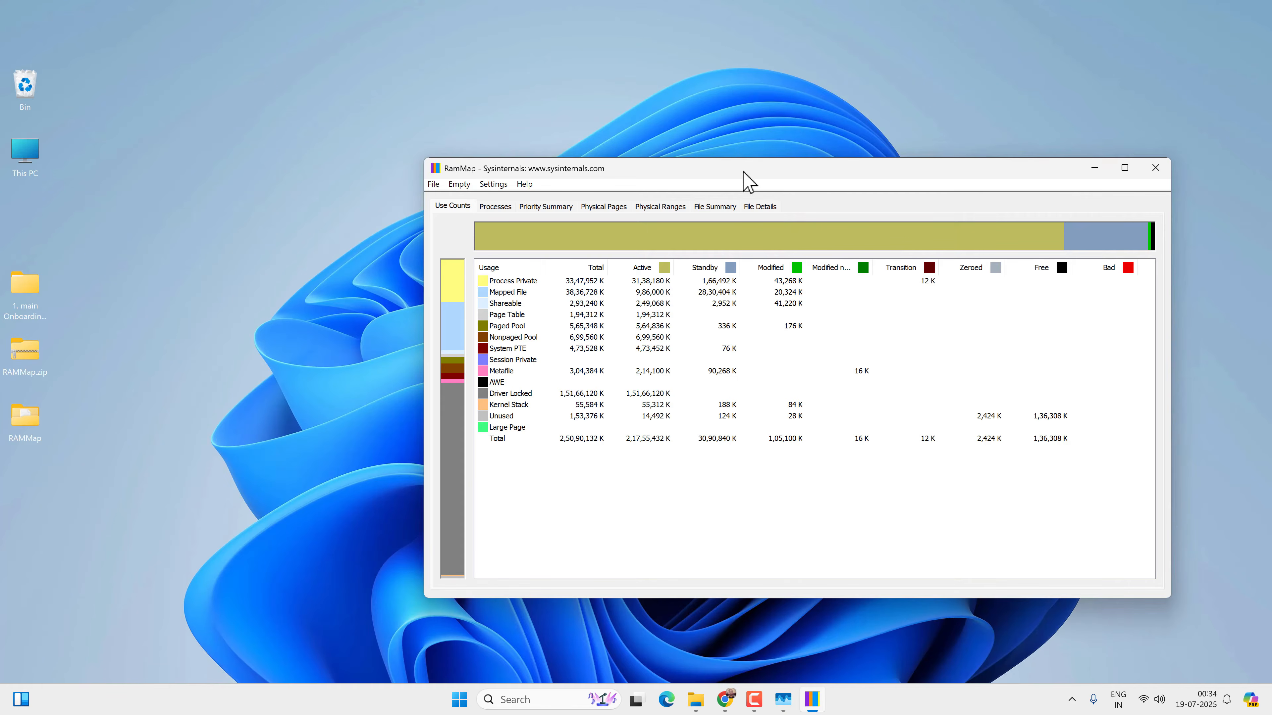
left_click_drag(744, 173, 495, 156)
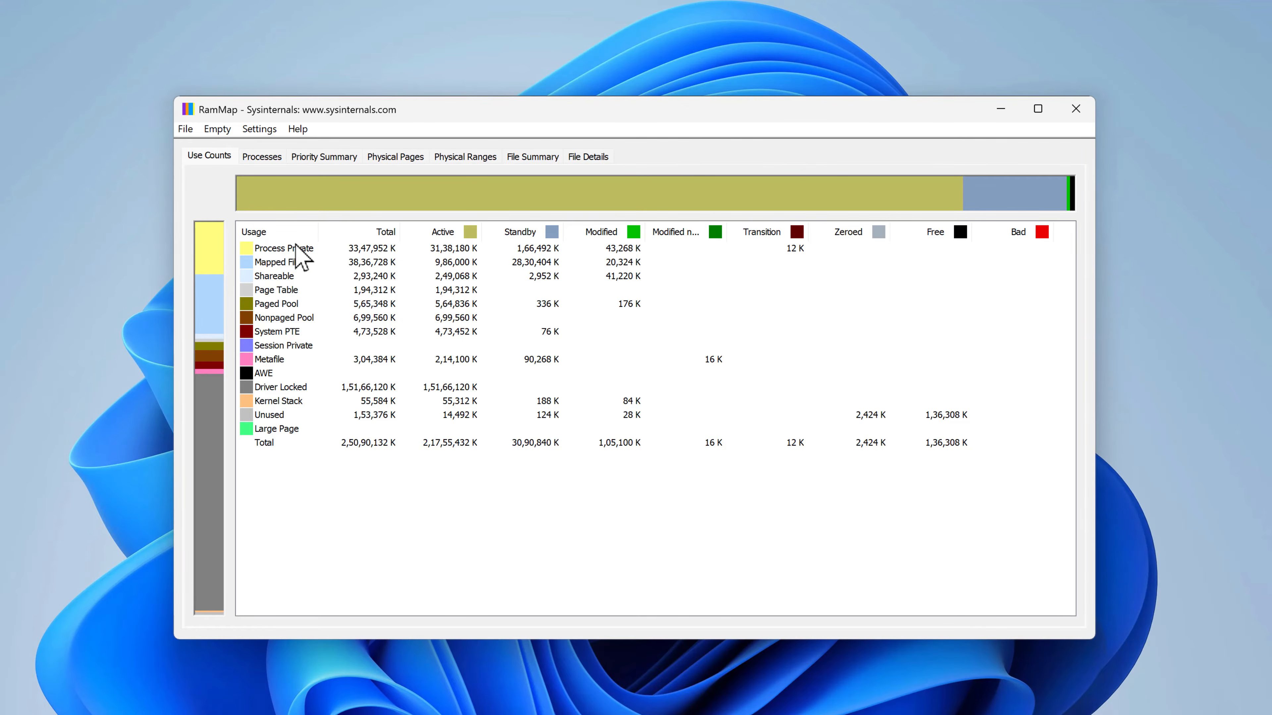
left_click(297, 388)
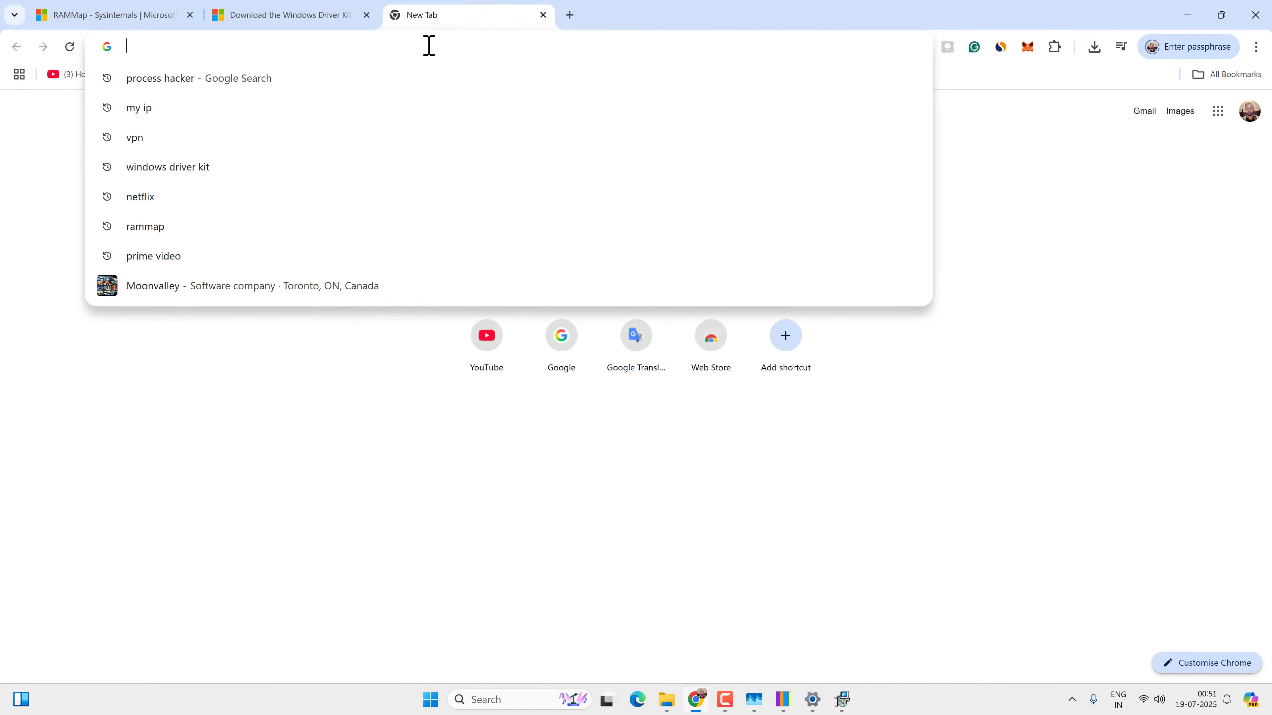
Search Chrome for "windows performance toolkit" and open the Microsoft Learn page on it.
type("window")
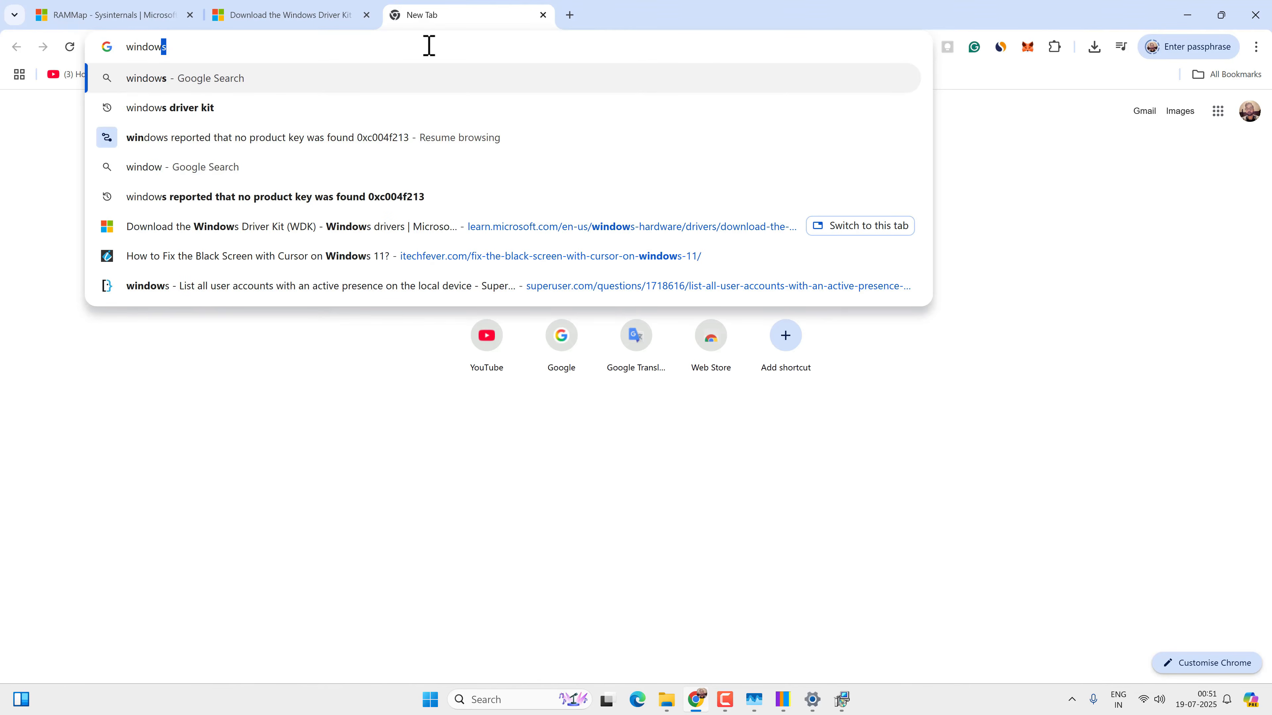
type("s performance t")
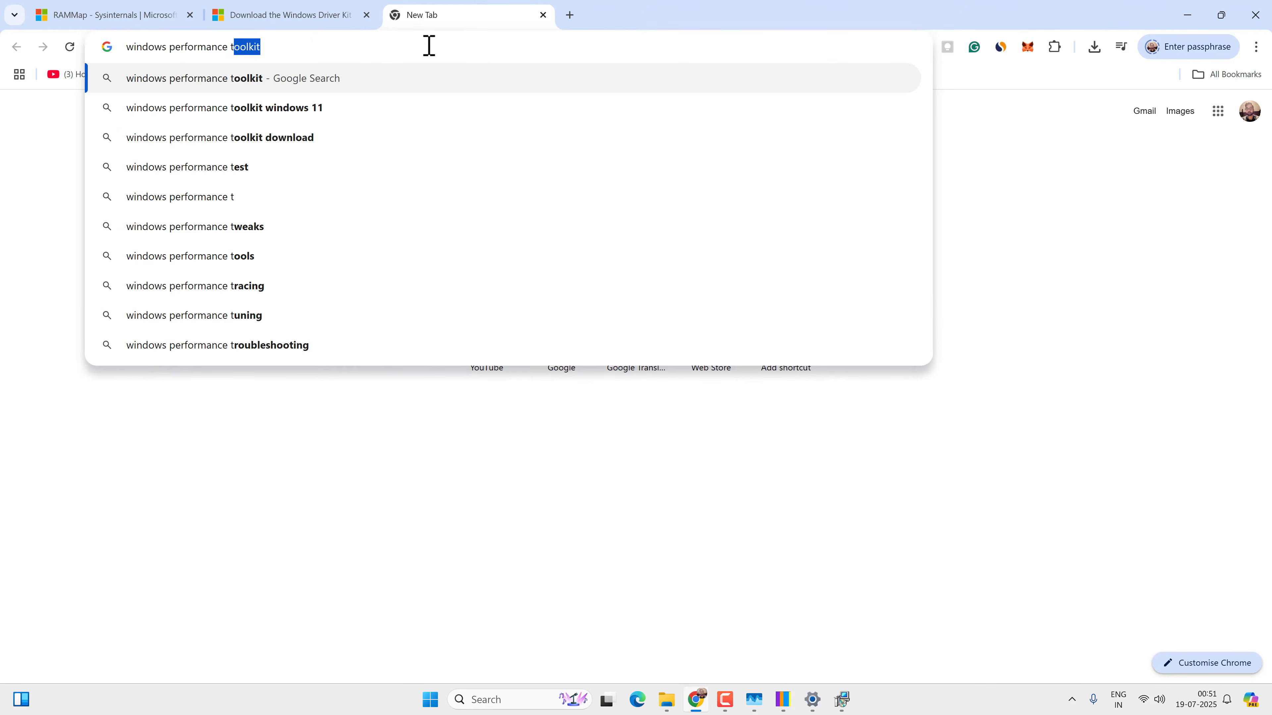
key("Return")
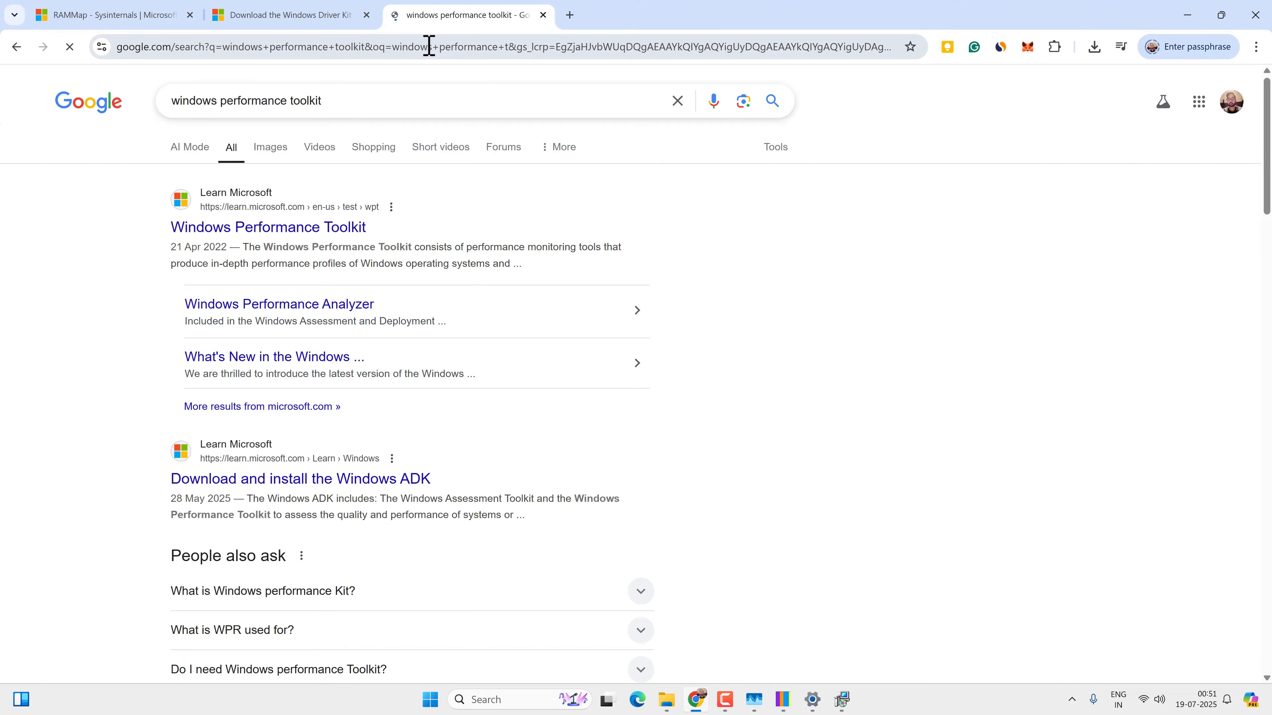
left_click(351, 226)
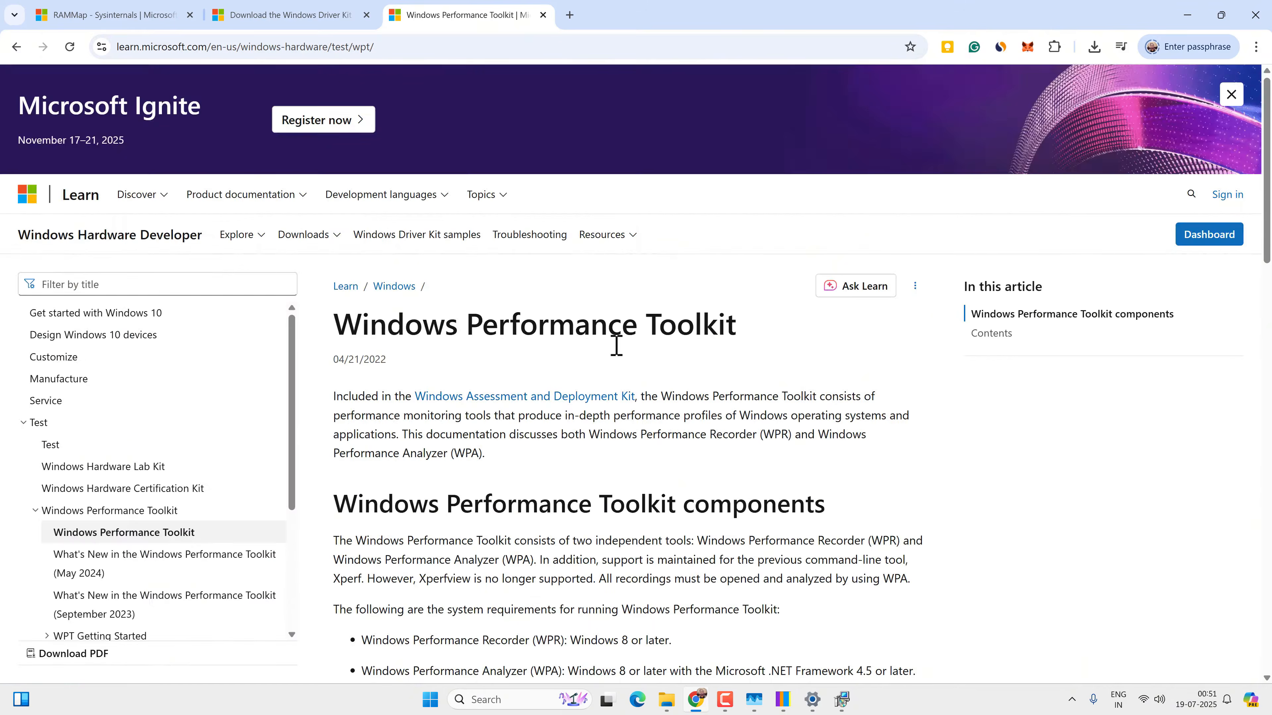
Follow the Windows Assessment and Deployment Kit link and download the Windows ADK 10.1.26100.2454 (December 2024).
scroll(616, 346, "down", 15)
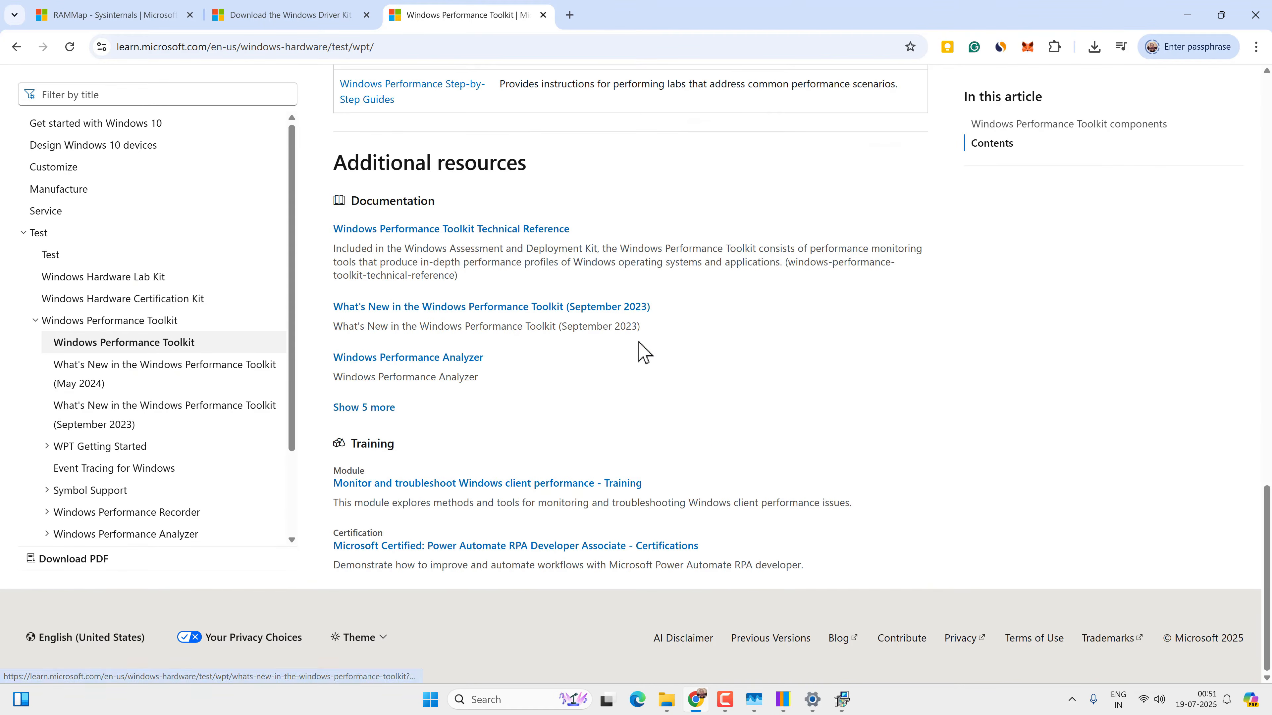
left_click_drag(1267, 530, 1262, 142)
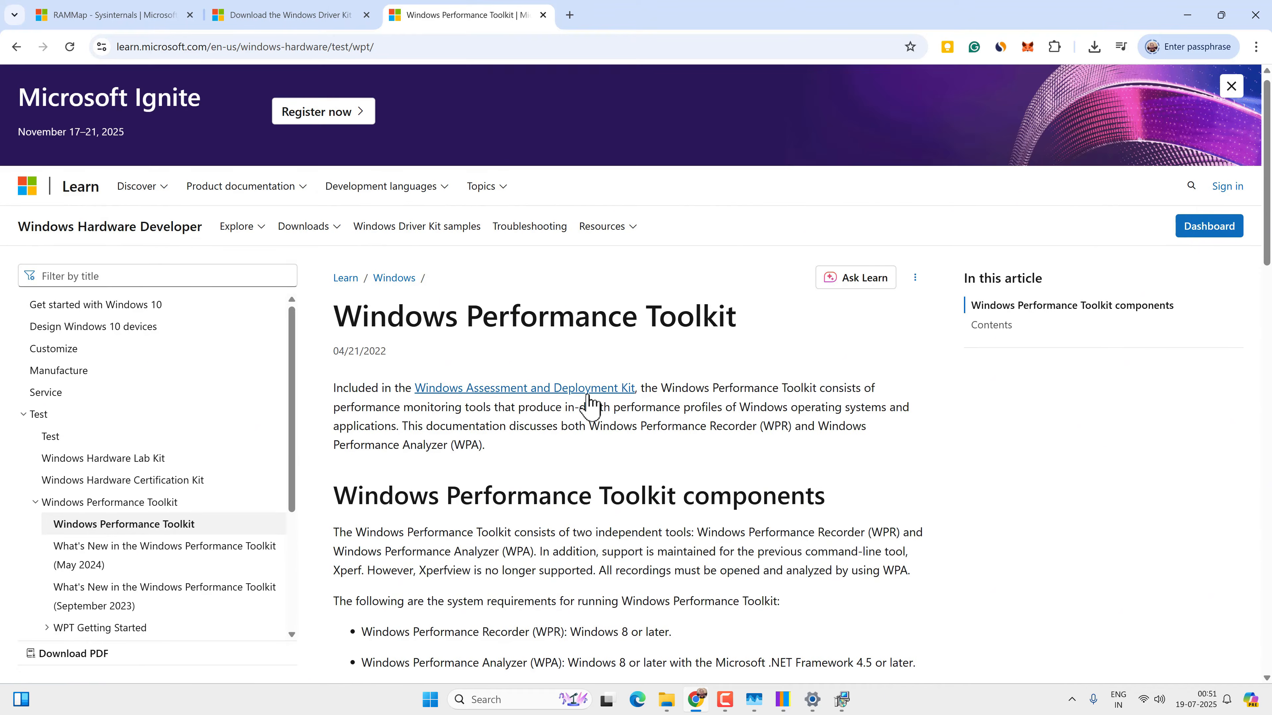
left_click(588, 401)
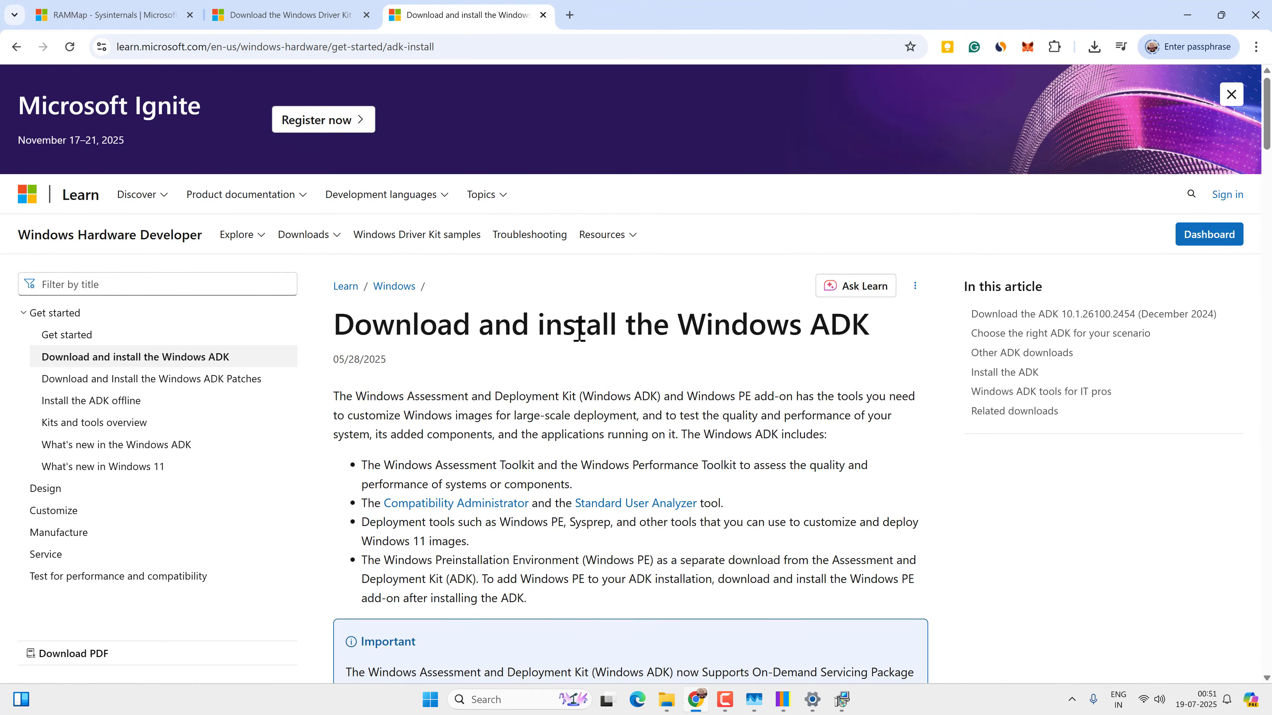
scroll(581, 341, "down", 10)
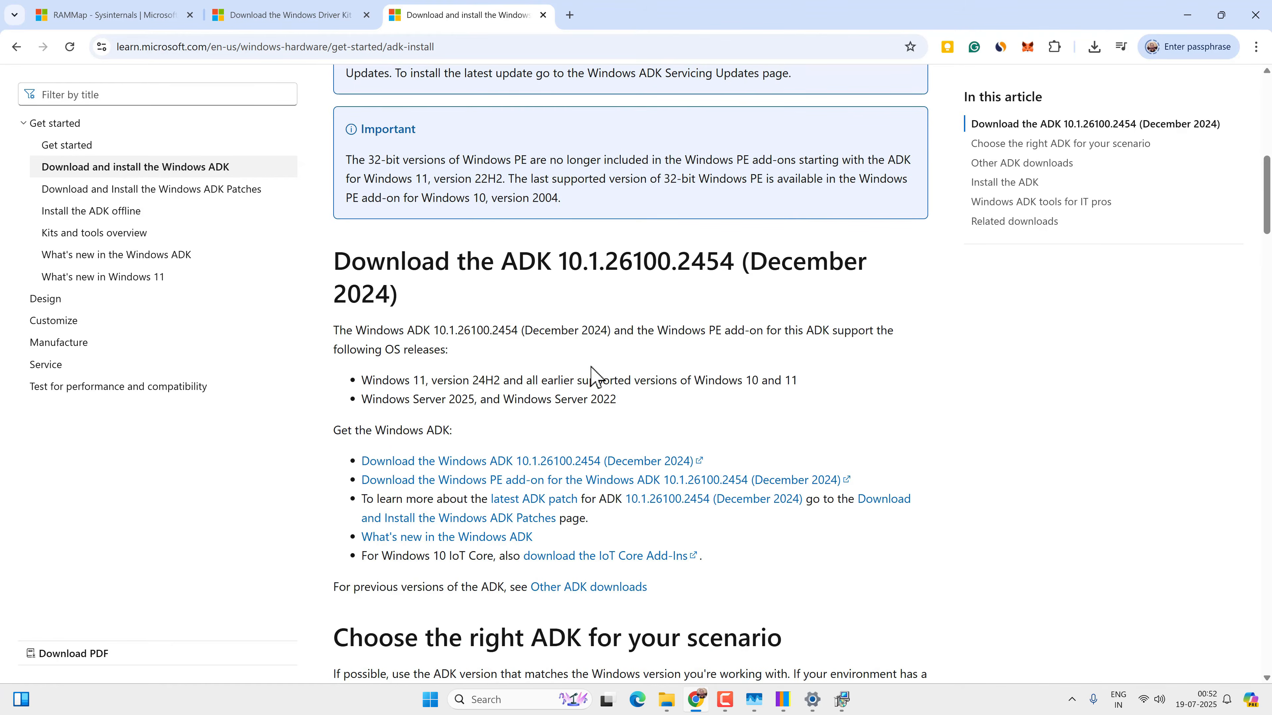
scroll(594, 376, "down", 1)
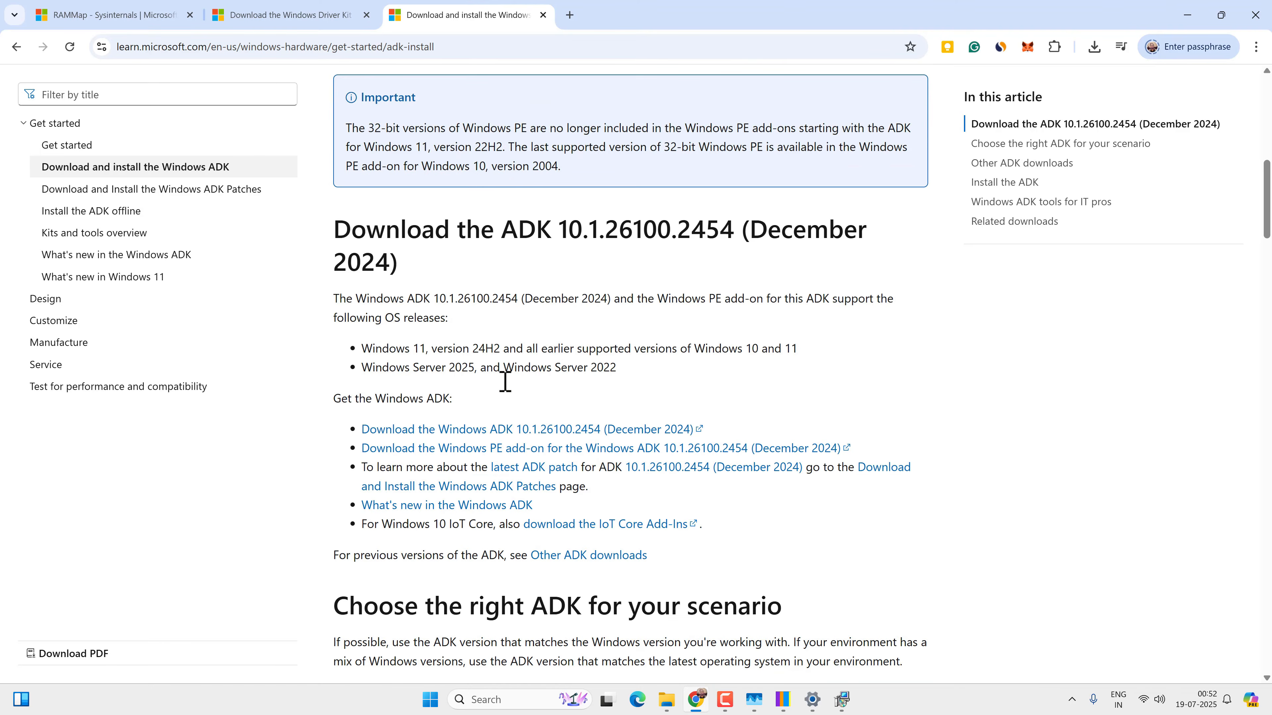
left_click(576, 434)
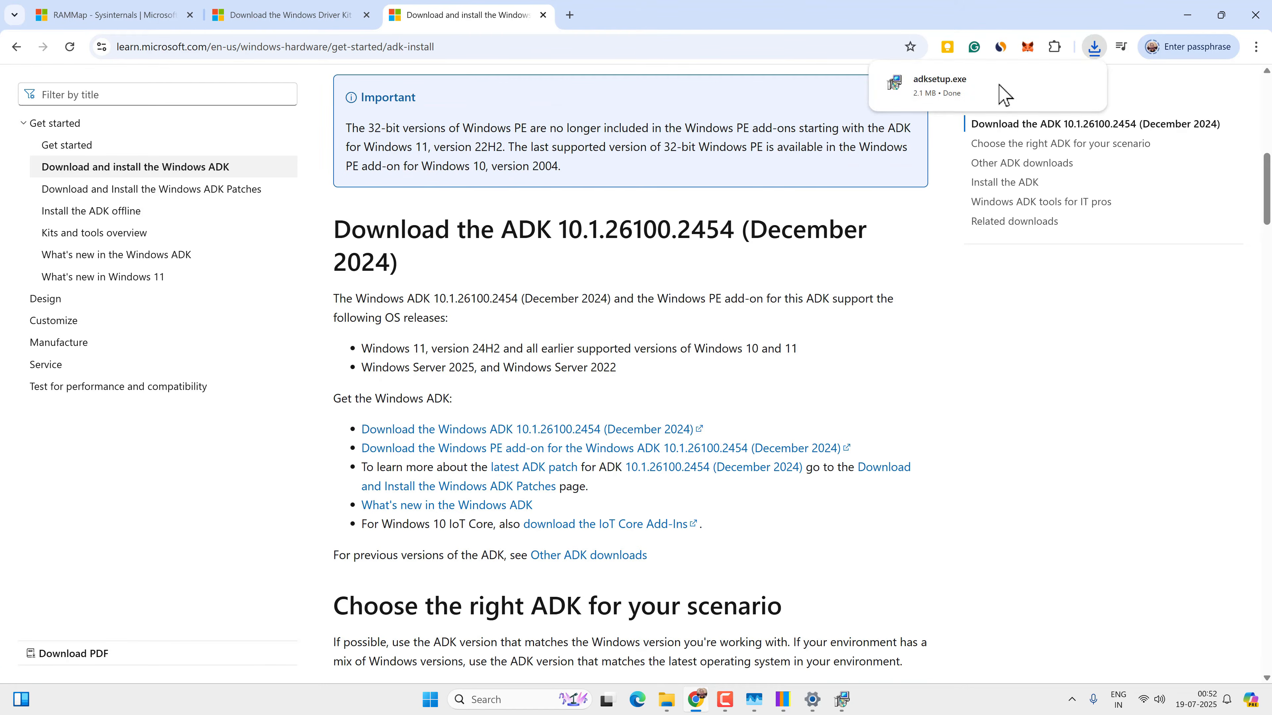
Run adksetup.exe, keep the default install location on this computer, and accept the license agreement.
left_click(993, 90)
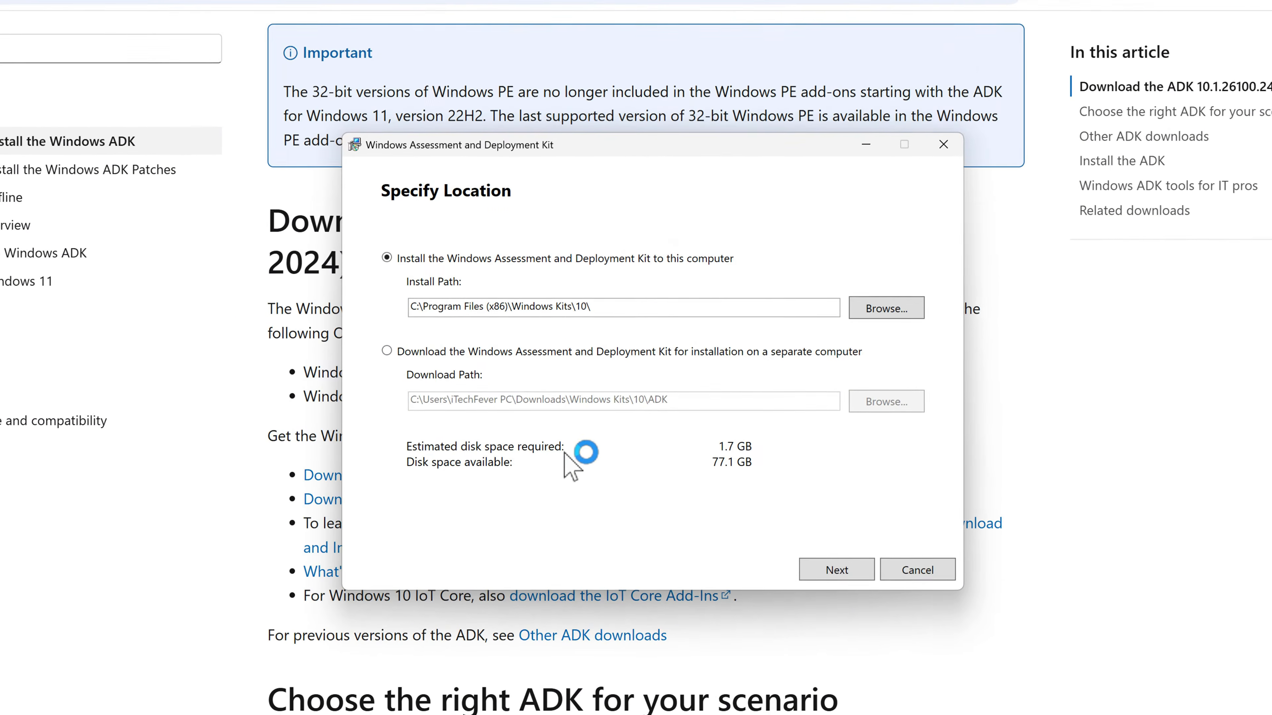
left_click(851, 557)
left_click(806, 494)
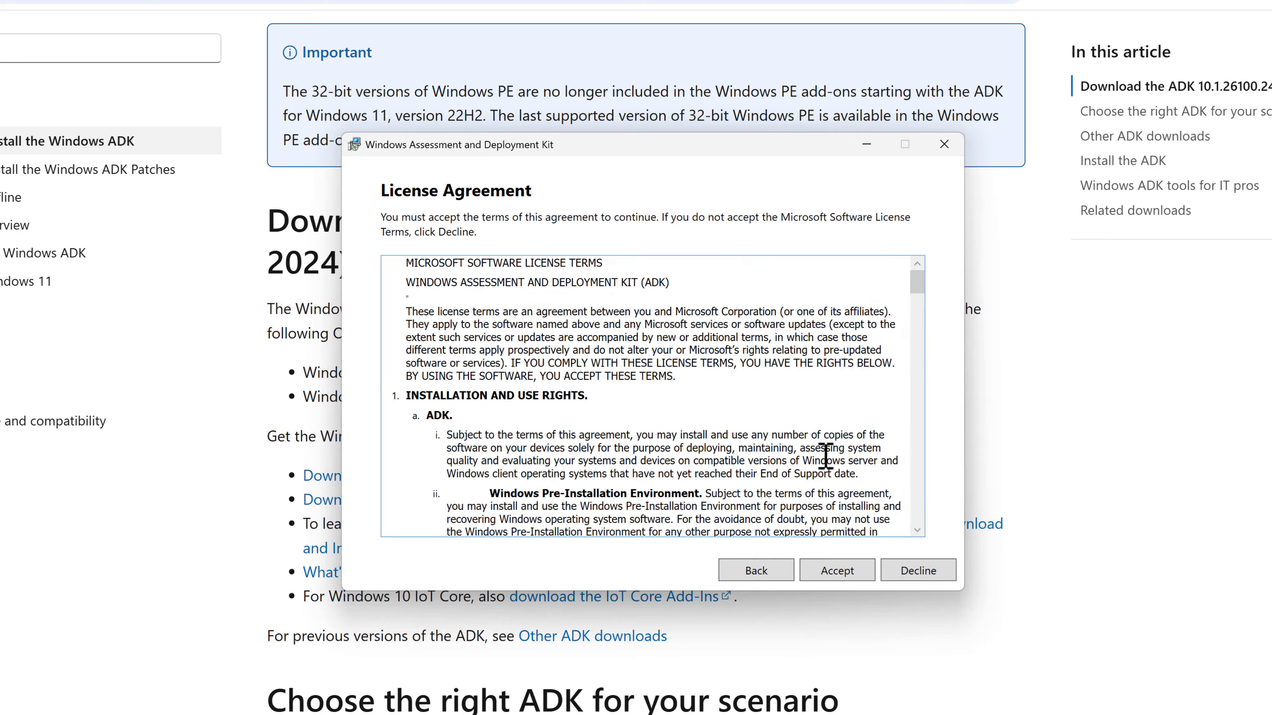
left_click(845, 575)
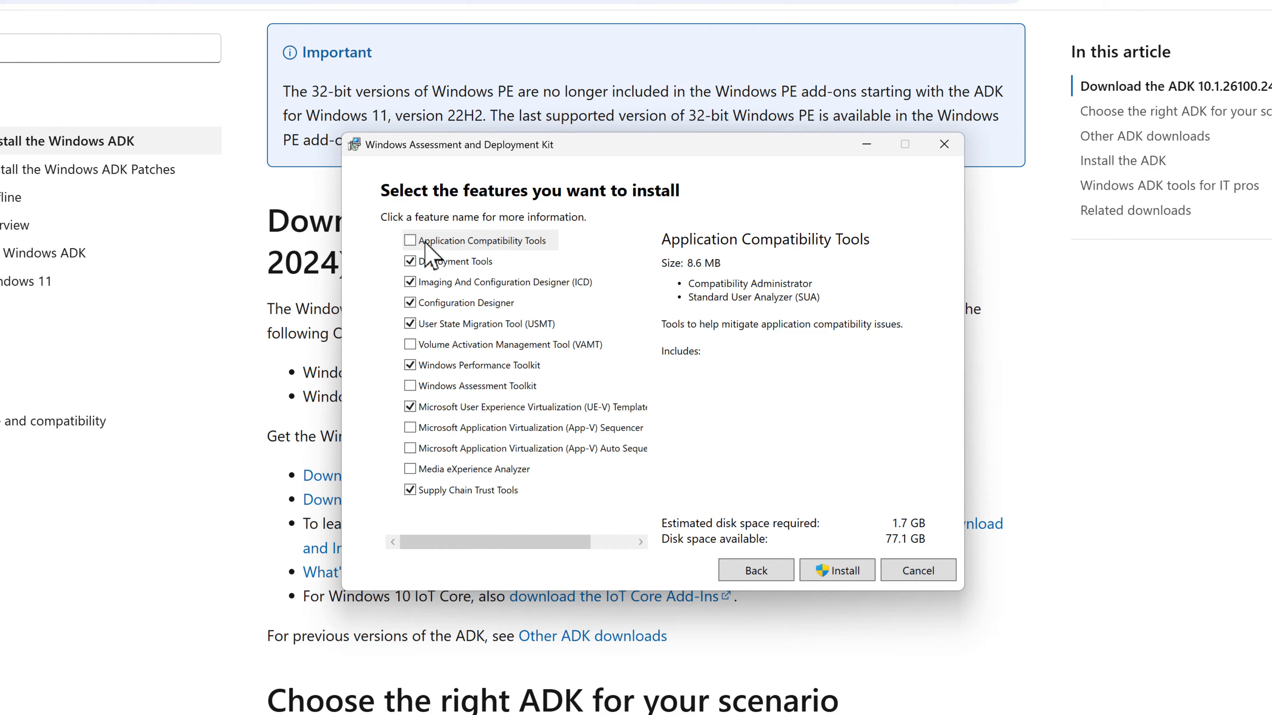
Add Application Compatibility Tools to the selected features, install the kit, and finish the setup wizard.
left_click(410, 241)
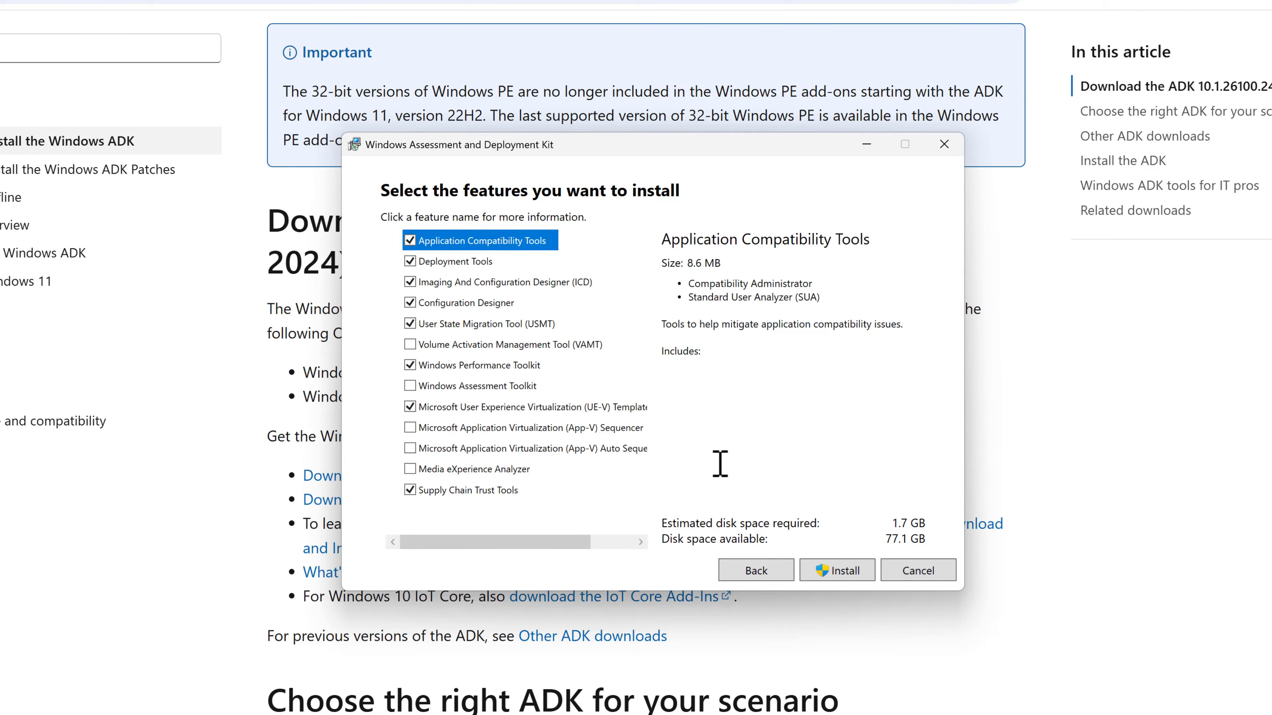
left_click(837, 571)
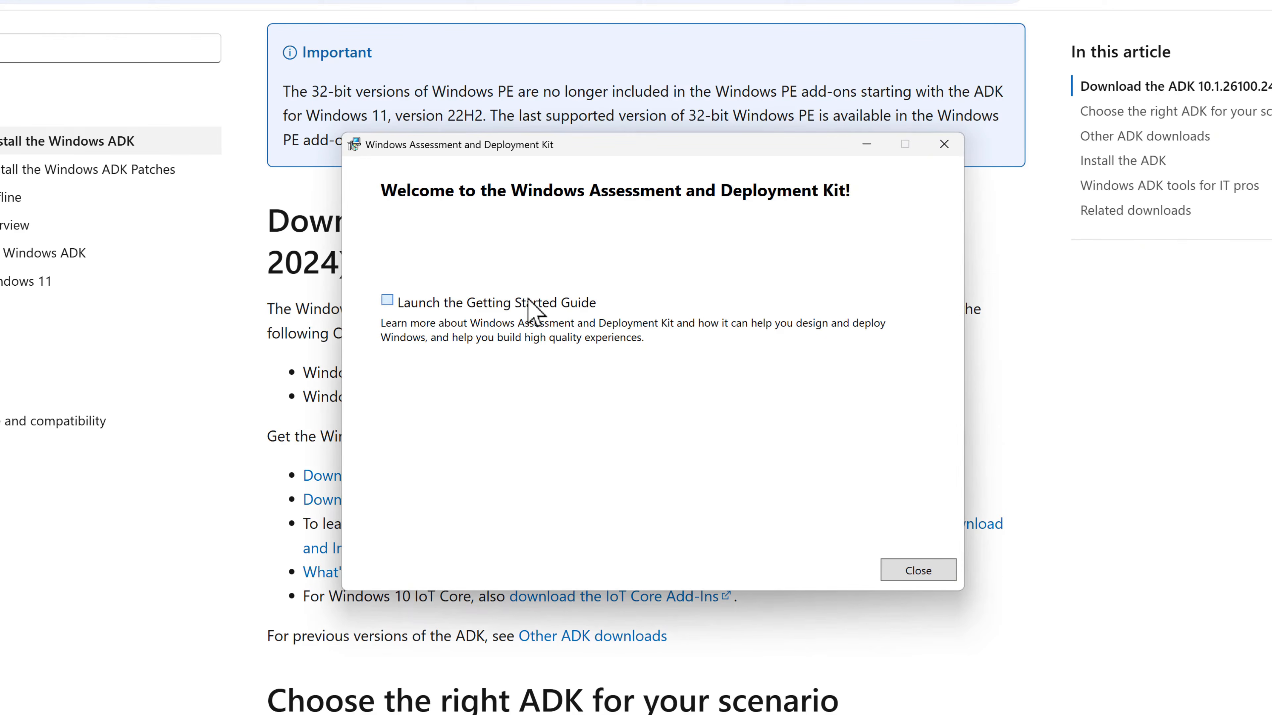
left_click(403, 307)
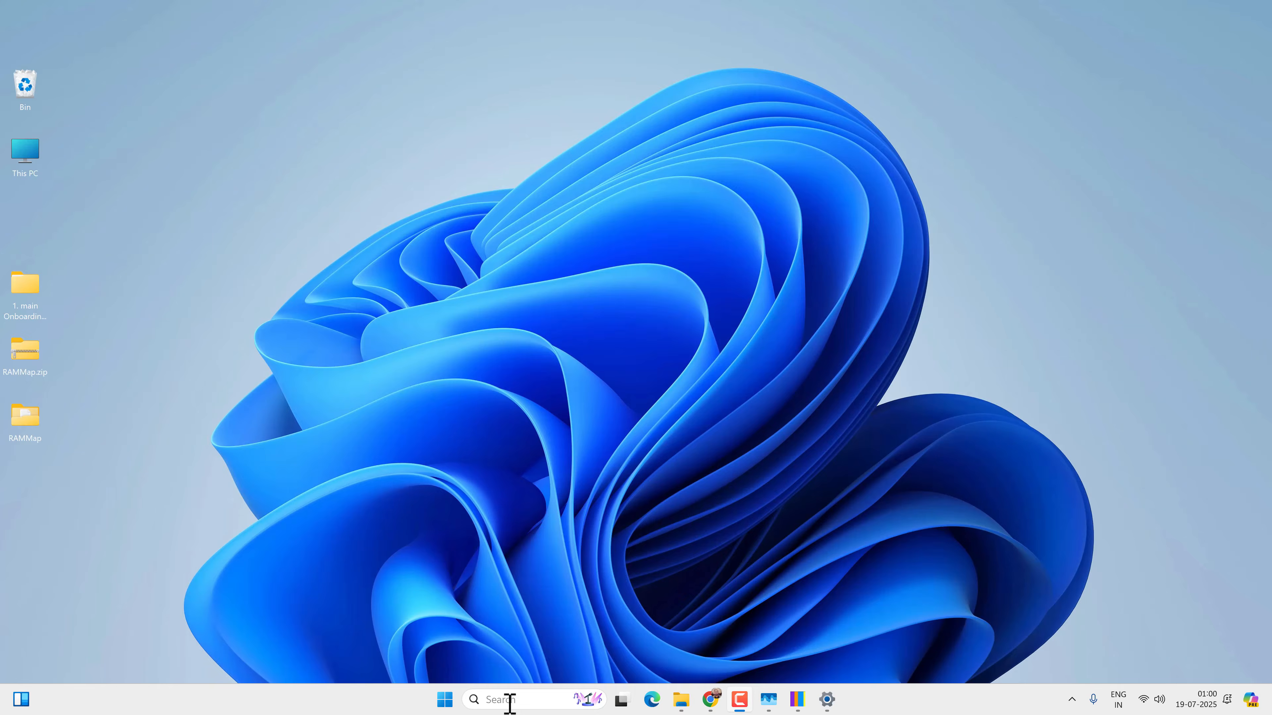
Search Windows for Windows Performance Recorder and run it as administrator.
left_click(509, 700)
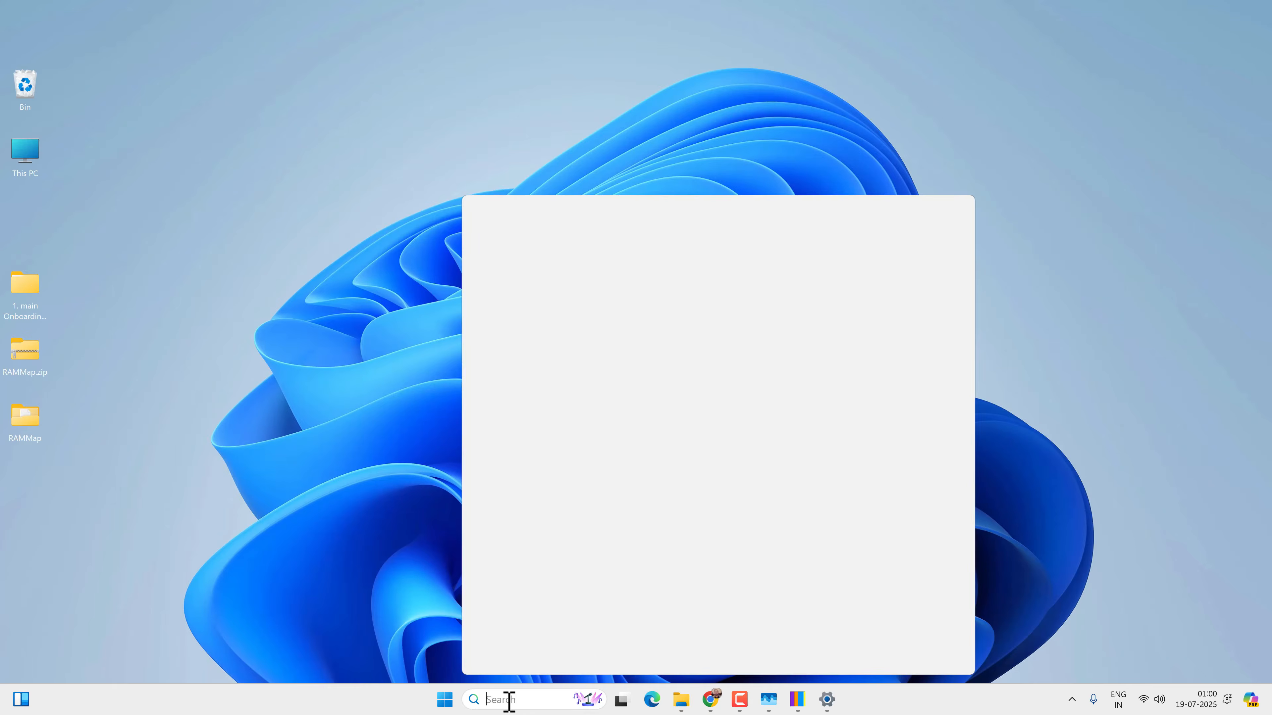
type("windows performance")
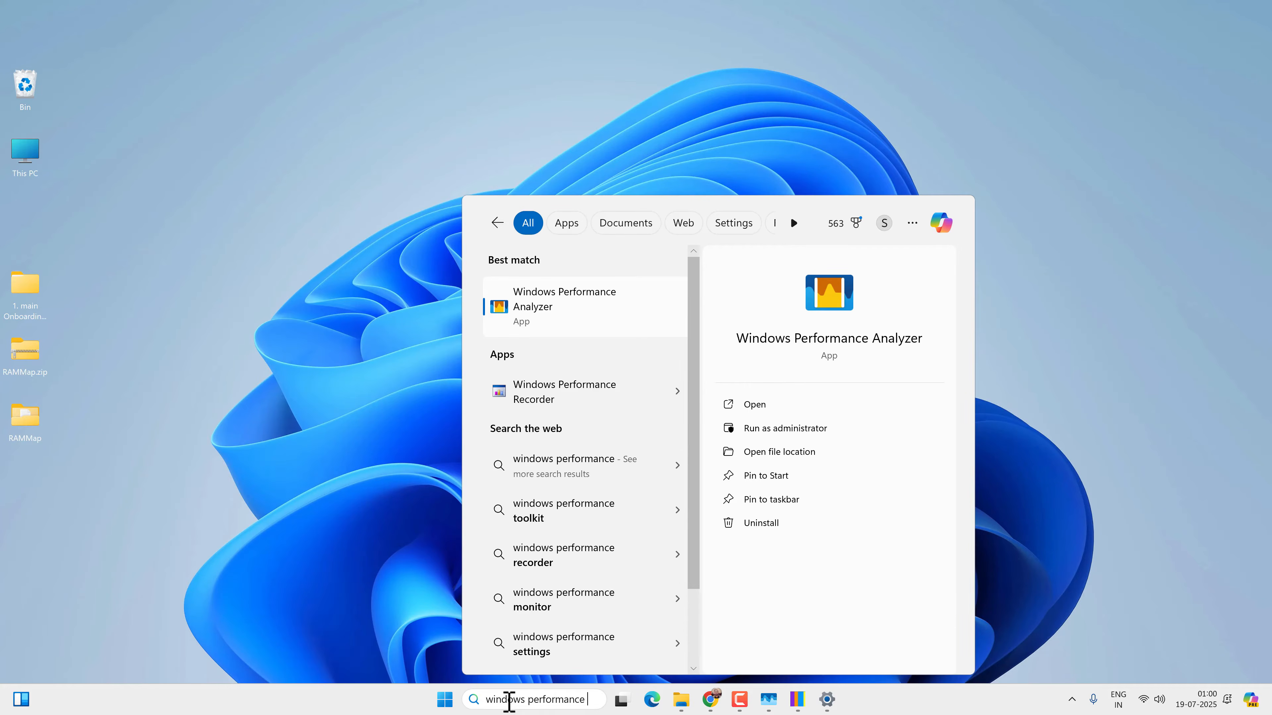
type(" re")
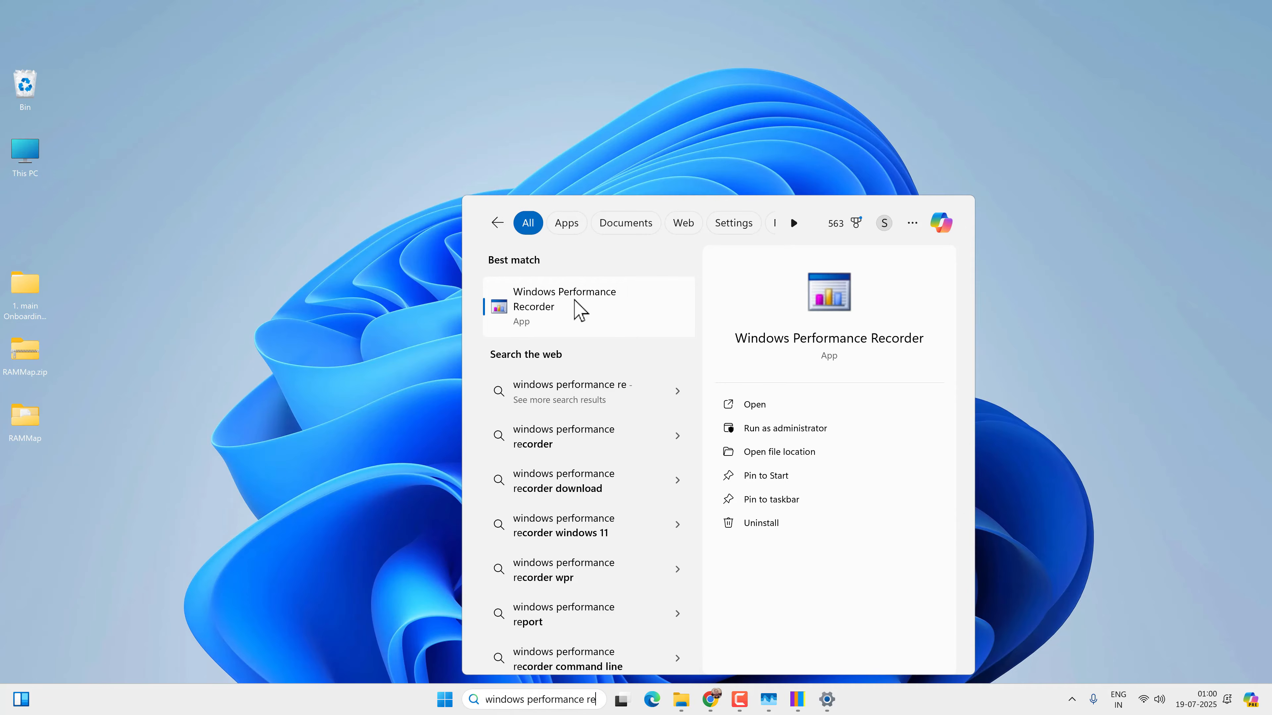
left_click(781, 428)
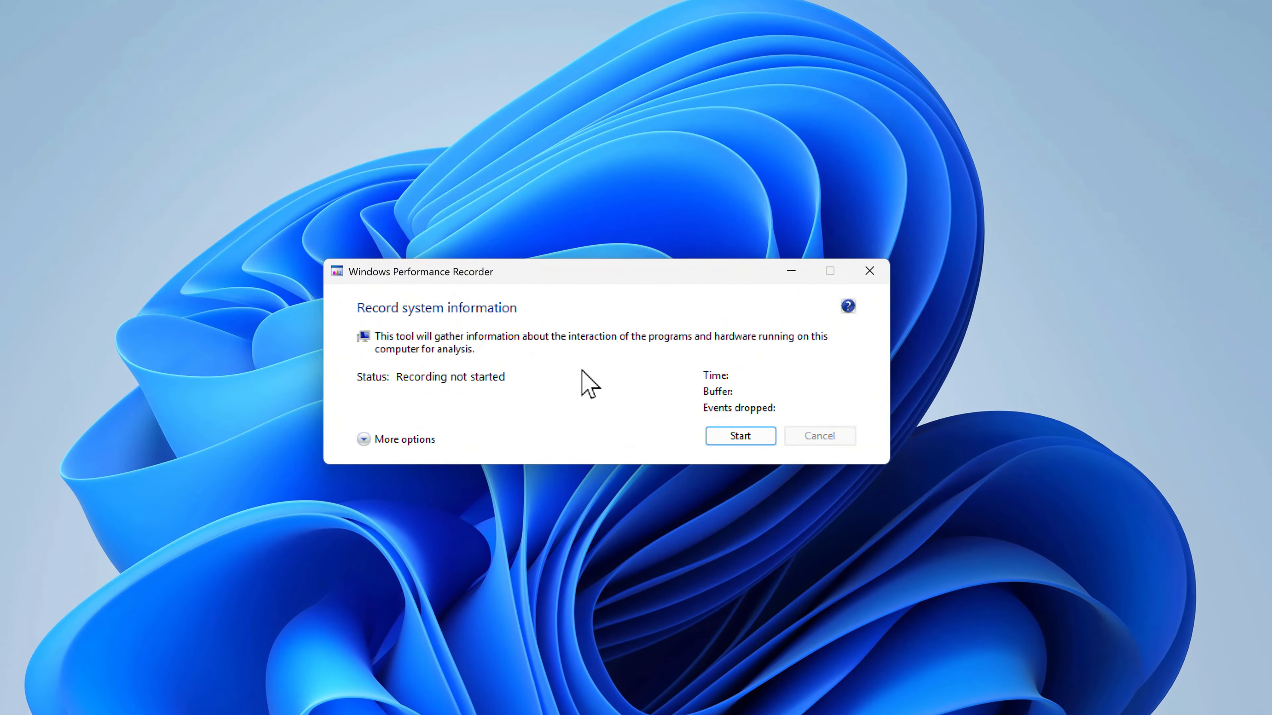
Expand the recorder's additional options and enable the CPU usage and Pool usage profiles under Resource Analysis.
left_click(368, 440)
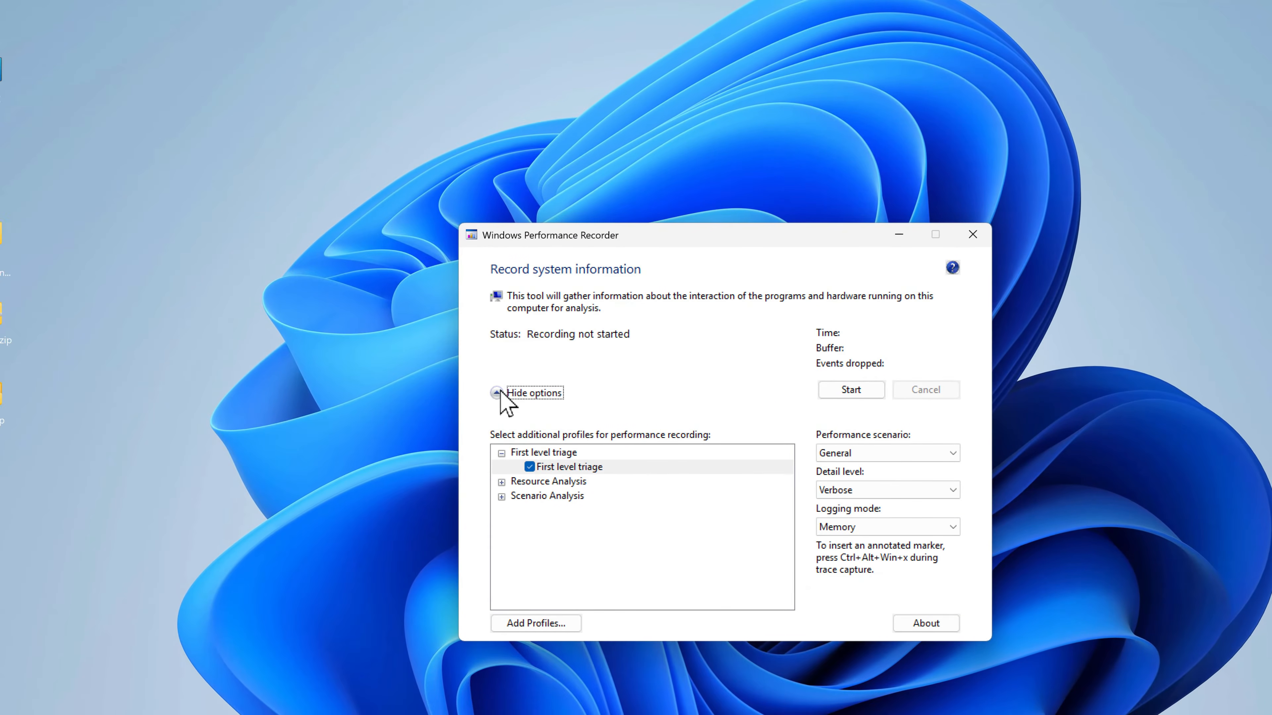
left_click(502, 482)
left_click(530, 467)
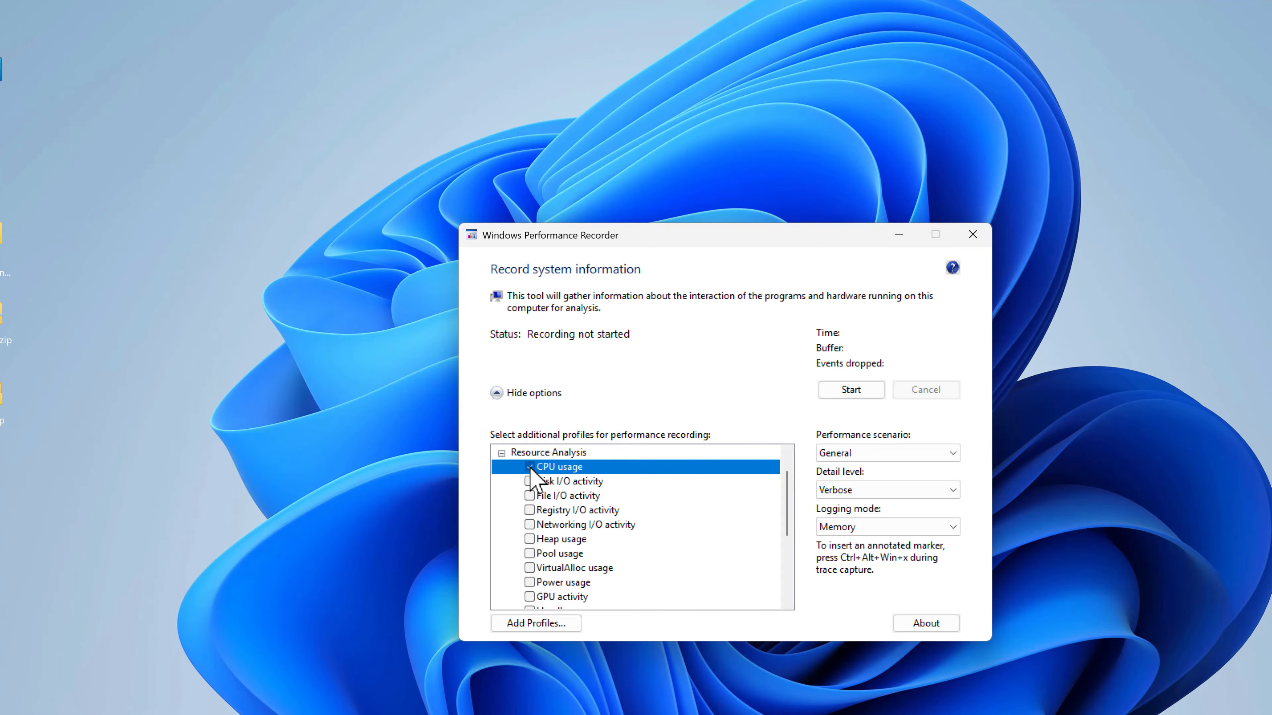
left_click(529, 553)
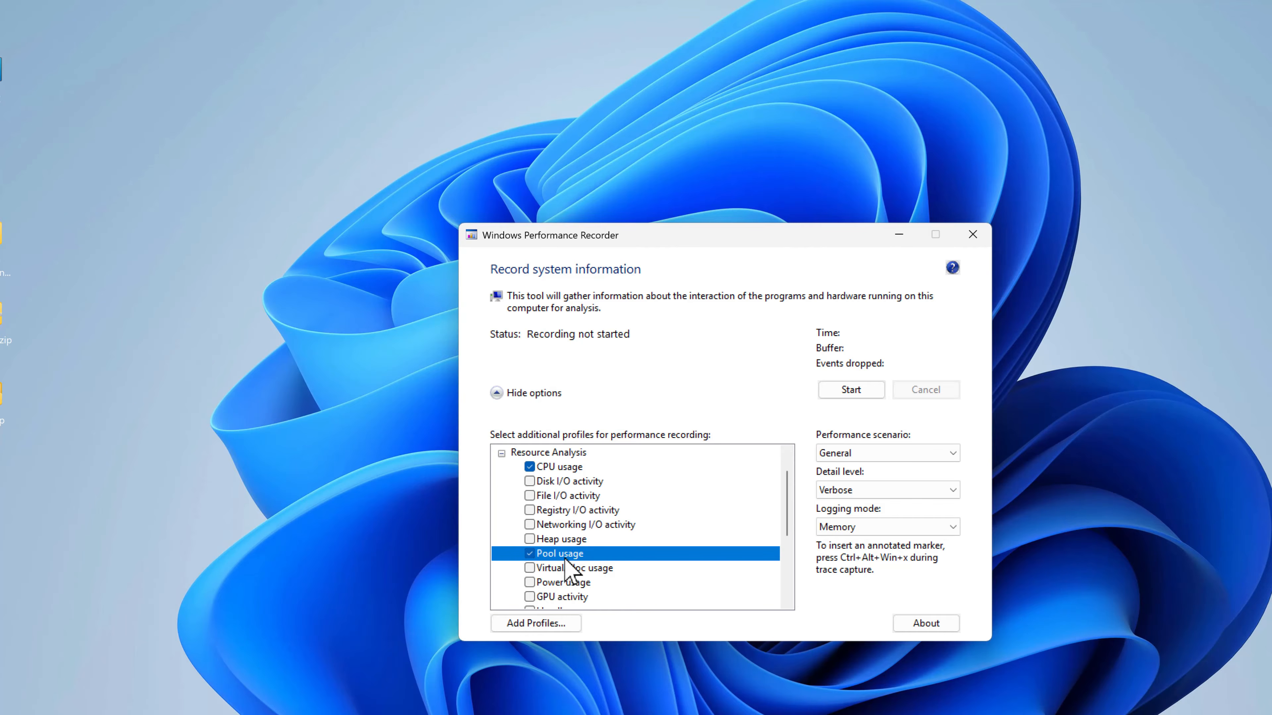
Also enable the Heap usage, VirtualAlloc usage and Disk I/O activity profiles for the recording.
left_click(531, 540)
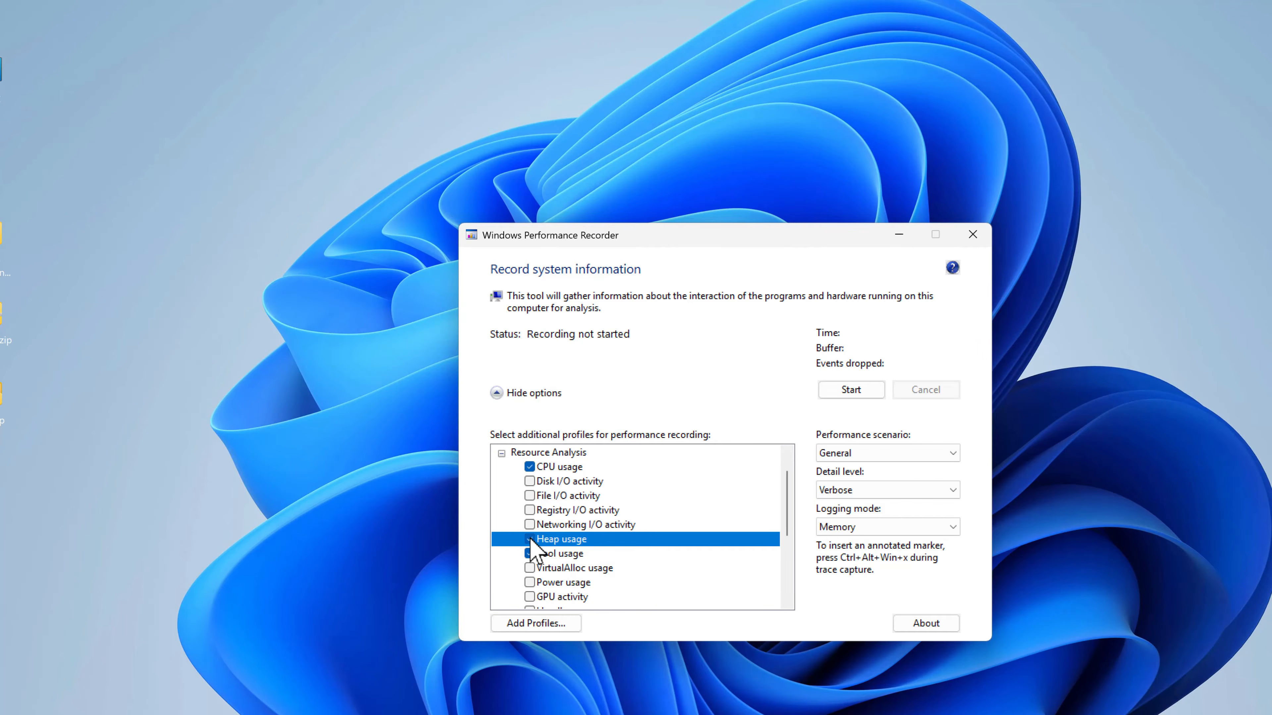
left_click(529, 569)
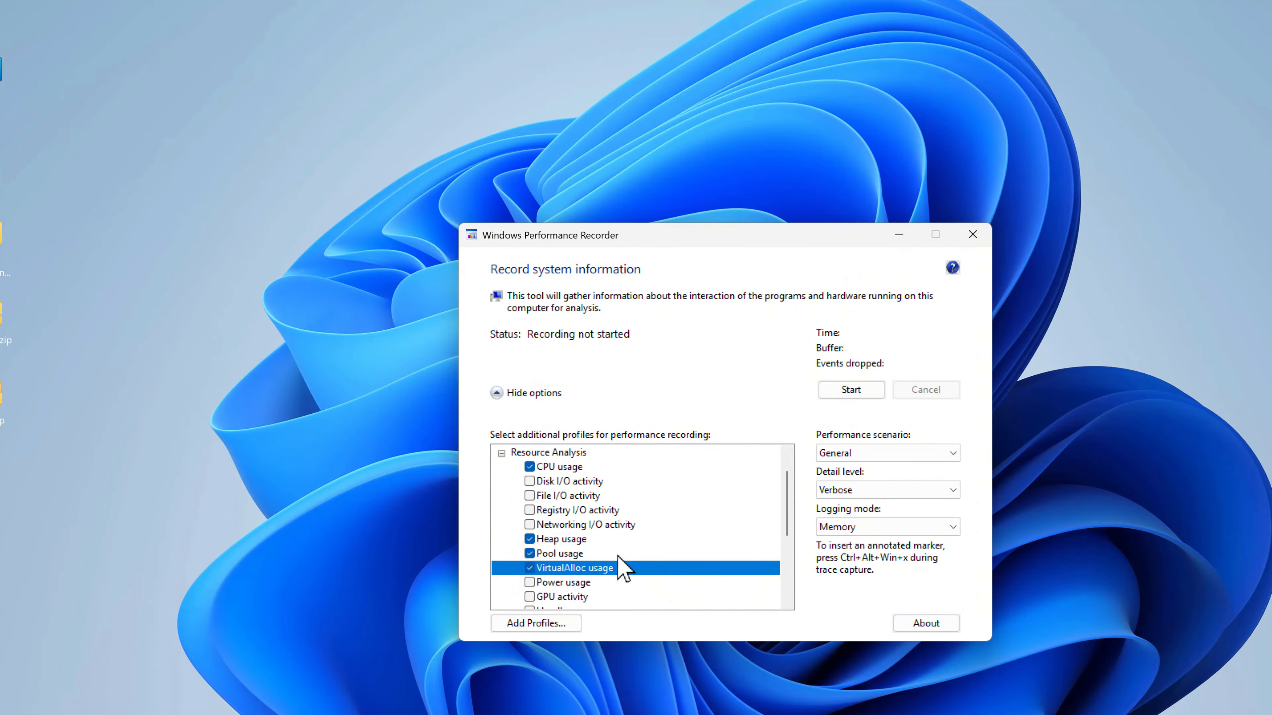
left_click(529, 482)
Keep the logging mode set to Memory and start the performance recording.
left_click(861, 528)
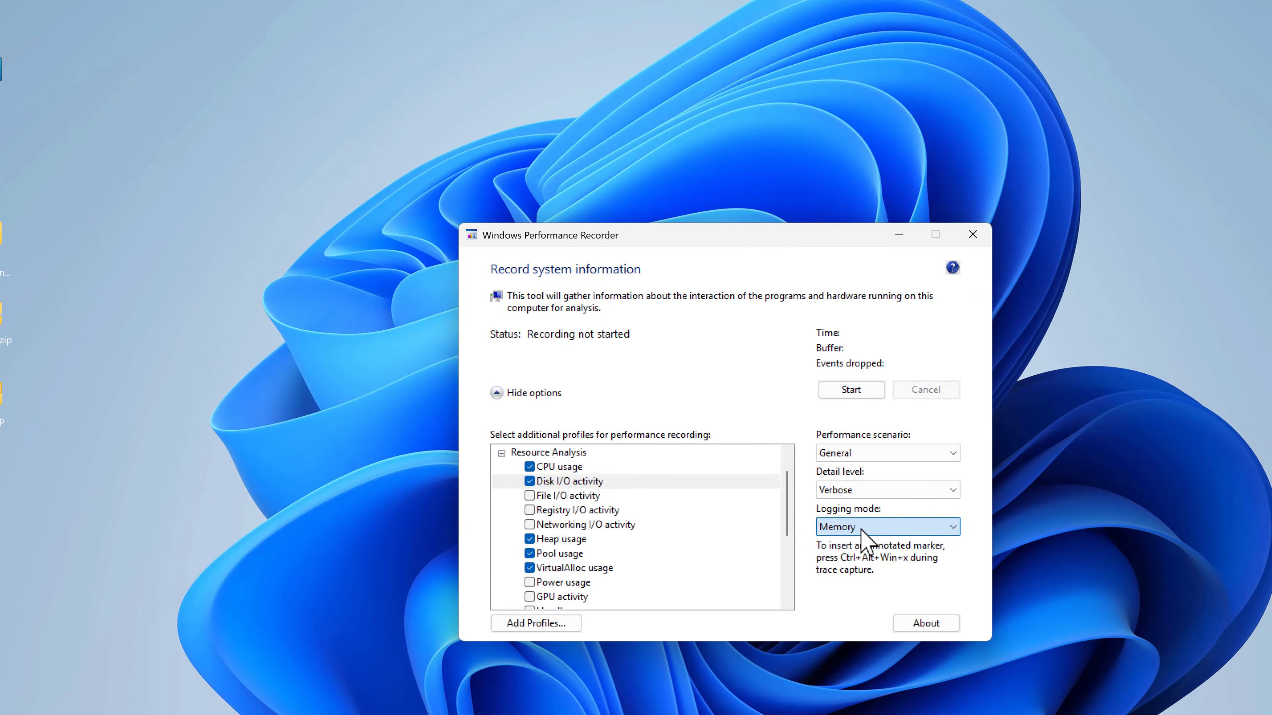
left_click(863, 540)
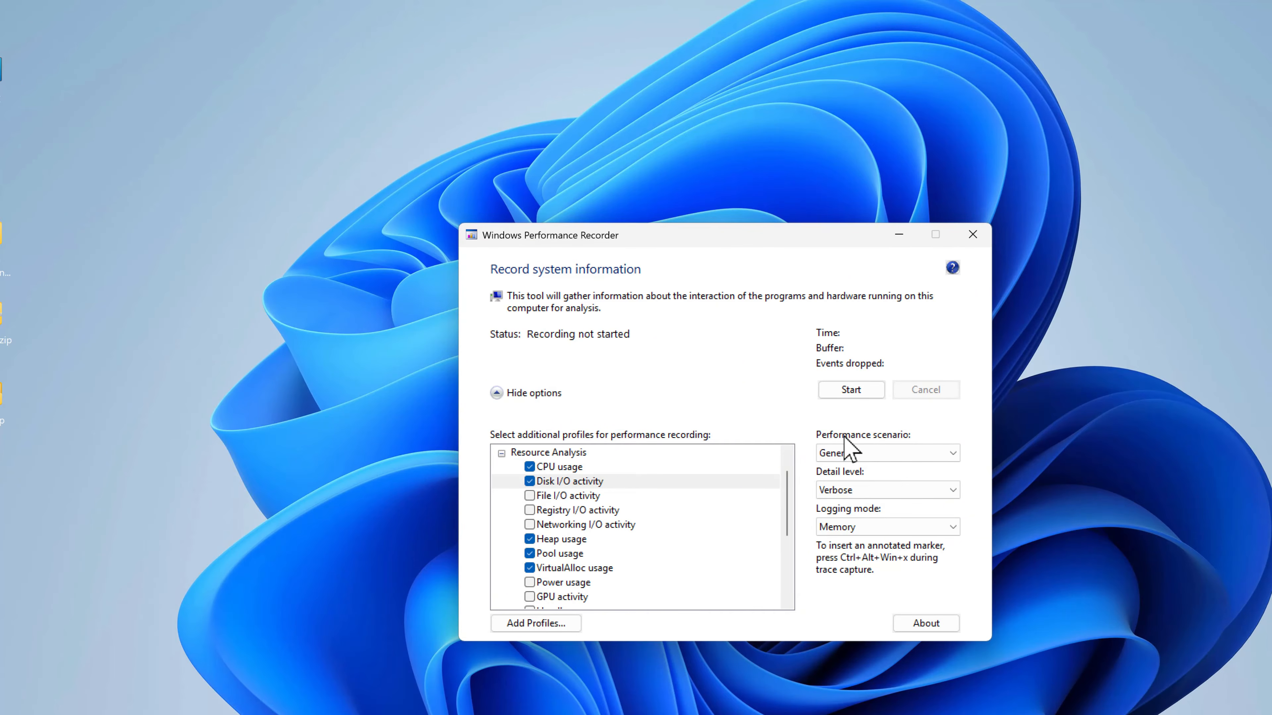
left_click(859, 392)
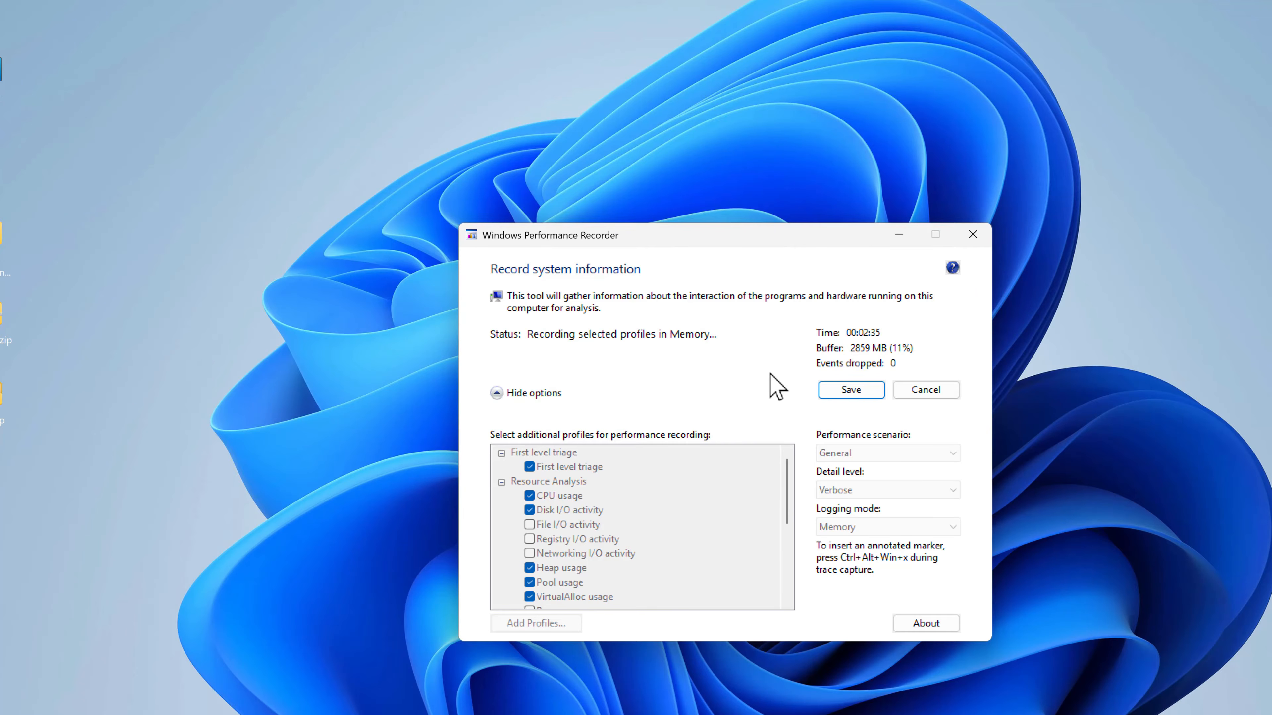
Save the recorded trace to the Desktop as ITECHFEVER.07-19-2025.01-06-31.etl and close the recorder.
left_click(867, 395)
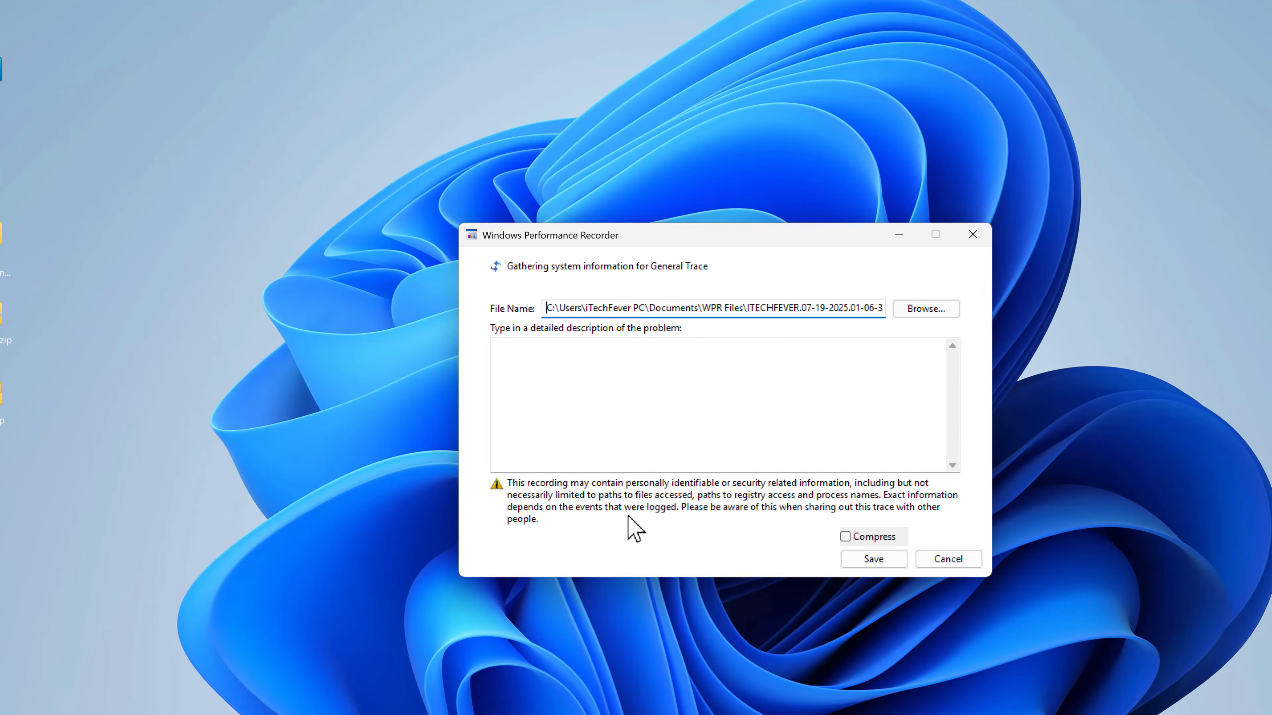
left_click(928, 310)
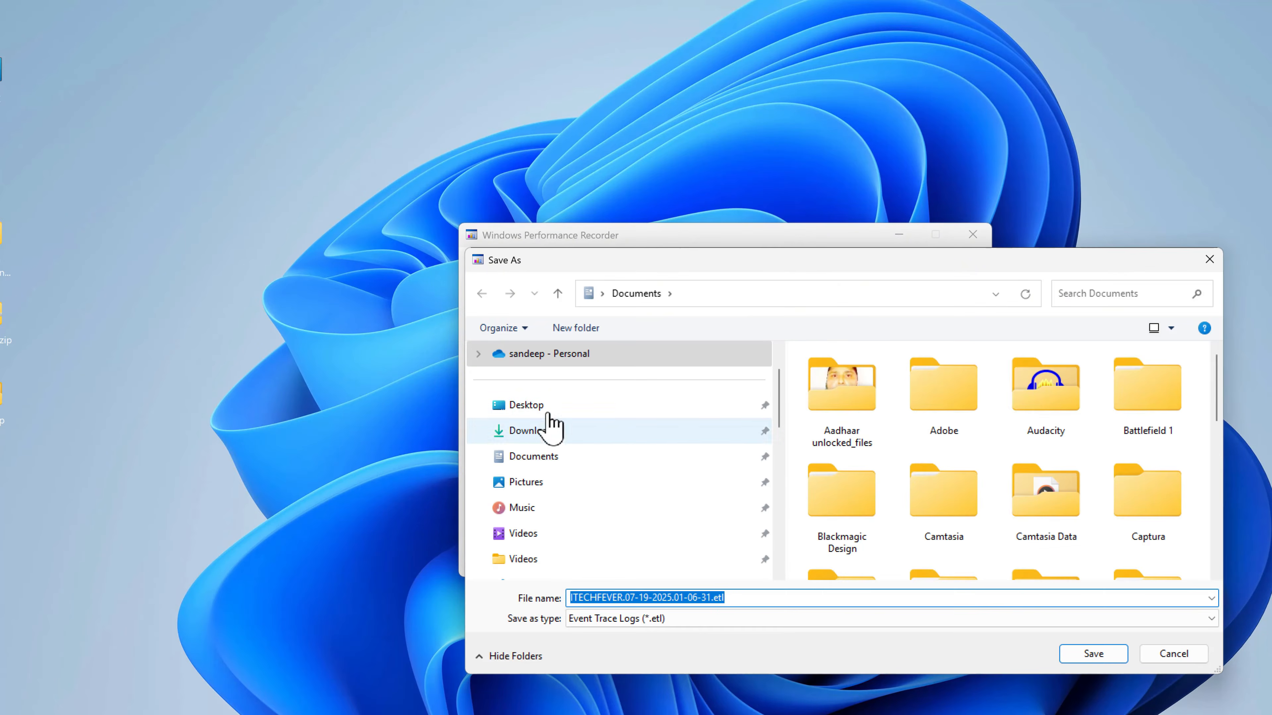
left_click(586, 409)
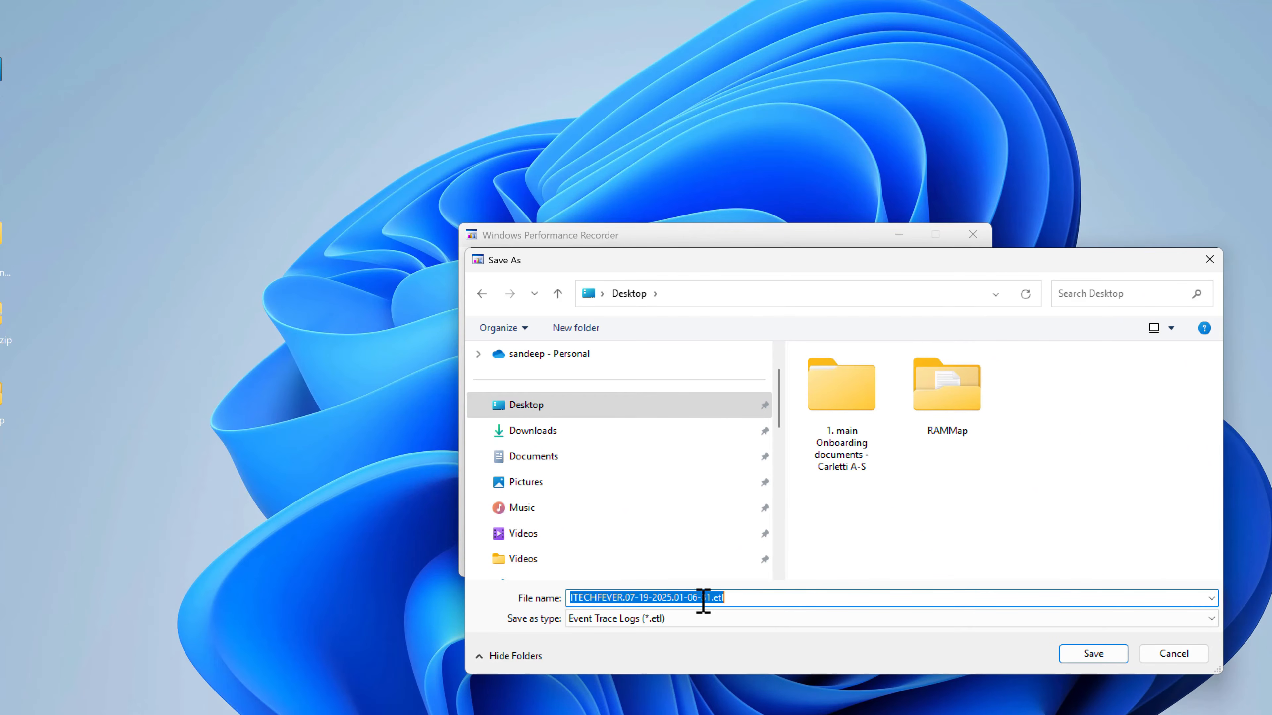
left_click(1087, 660)
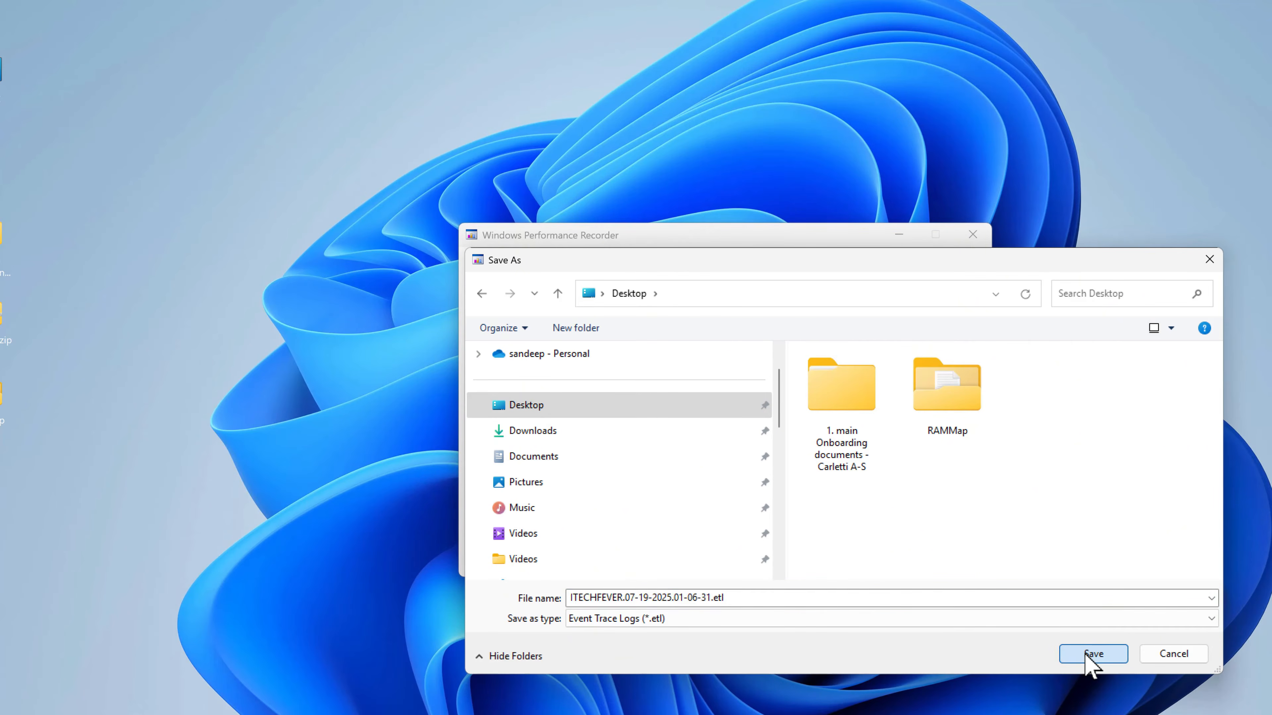
left_click(877, 561)
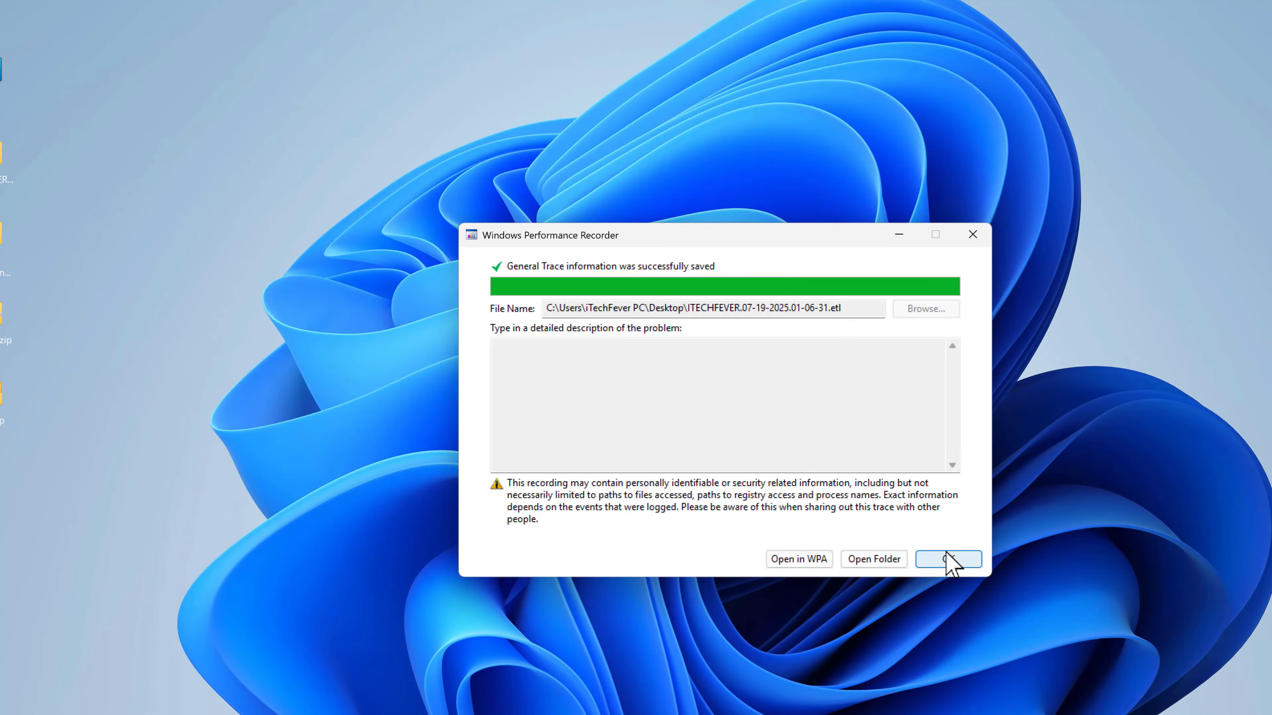
left_click(957, 559)
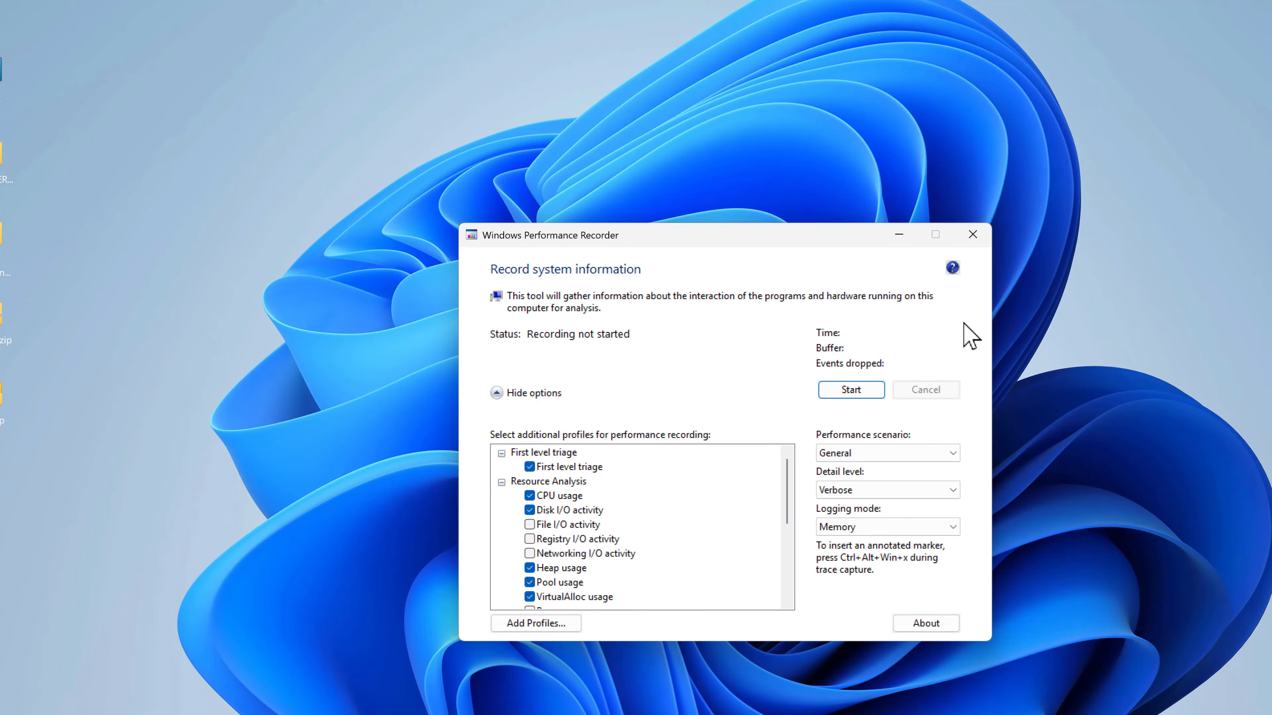
left_click(973, 237)
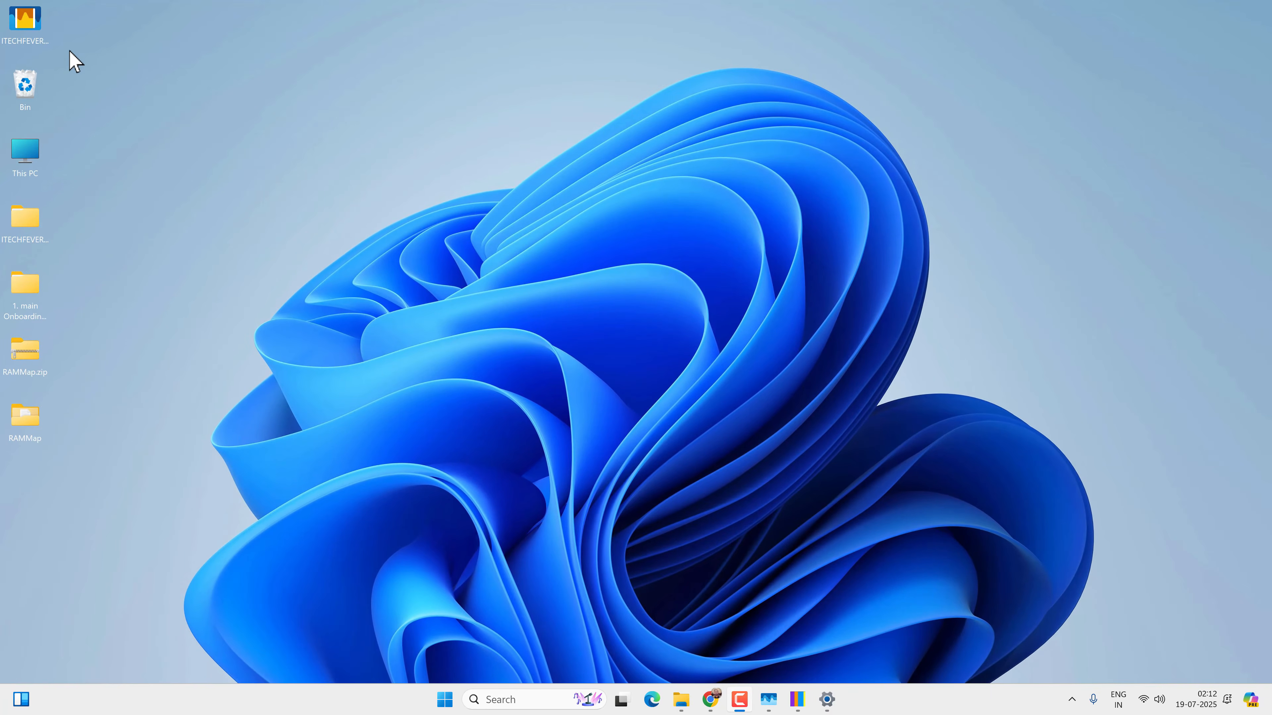
Move the trace file's icon to an empty area of the desktop and launch Windows Performance Analyzer.
left_click_drag(34, 29, 239, 199)
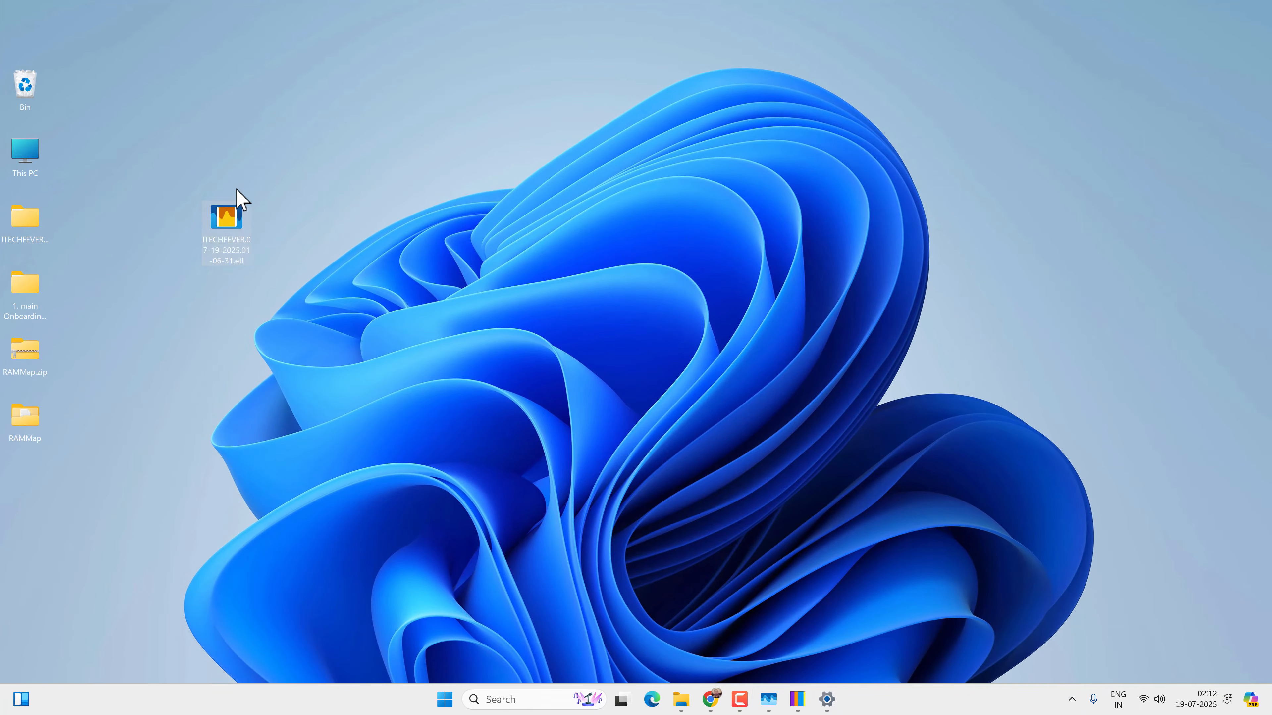
left_click(521, 700)
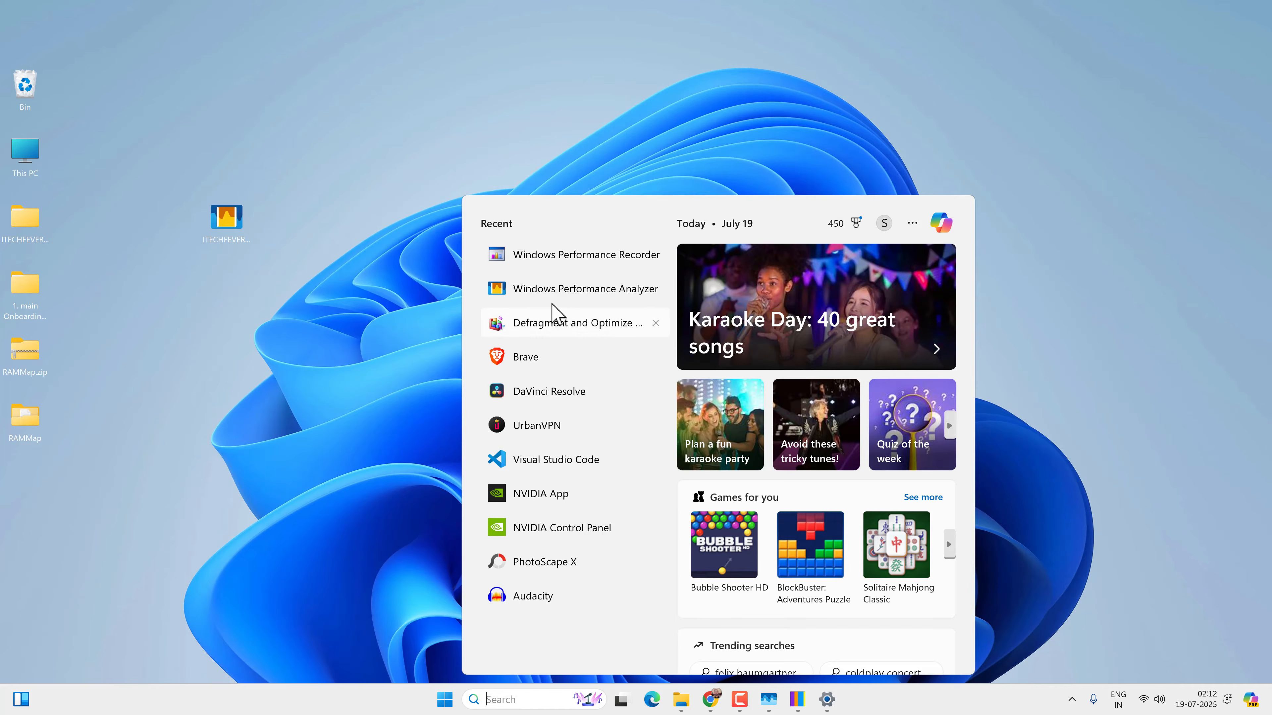
left_click(590, 299)
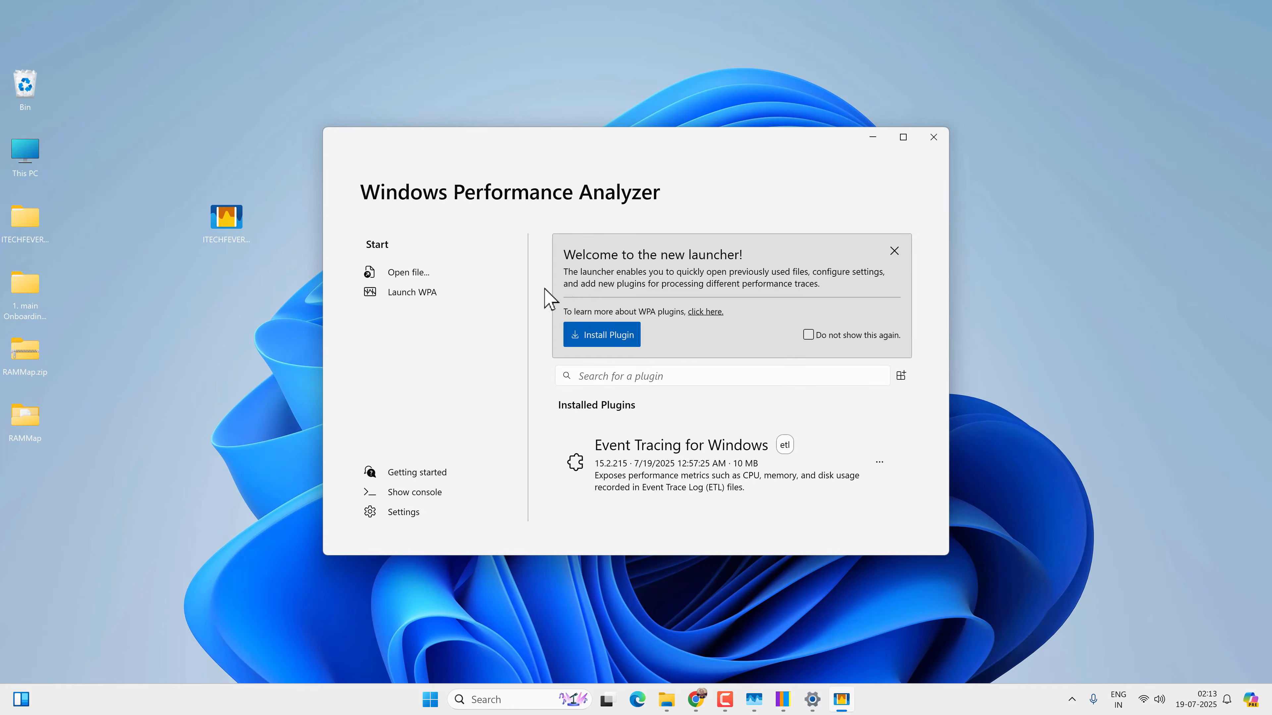
Open the trace file ITECHFEVER.07-19-2025.01-06-31.etl from the Desktop in the analyzer.
left_click(439, 273)
scroll(432, 279, "up", 2)
scroll(431, 315, "up", 5)
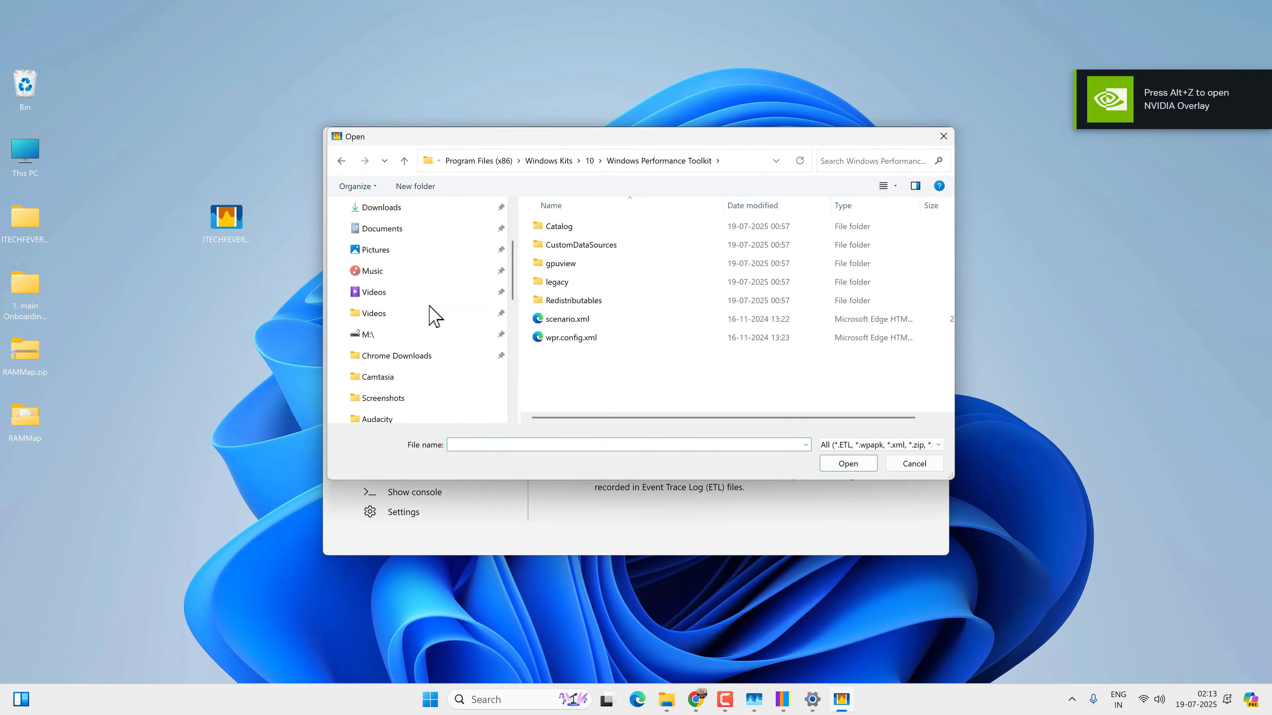
left_click(465, 300)
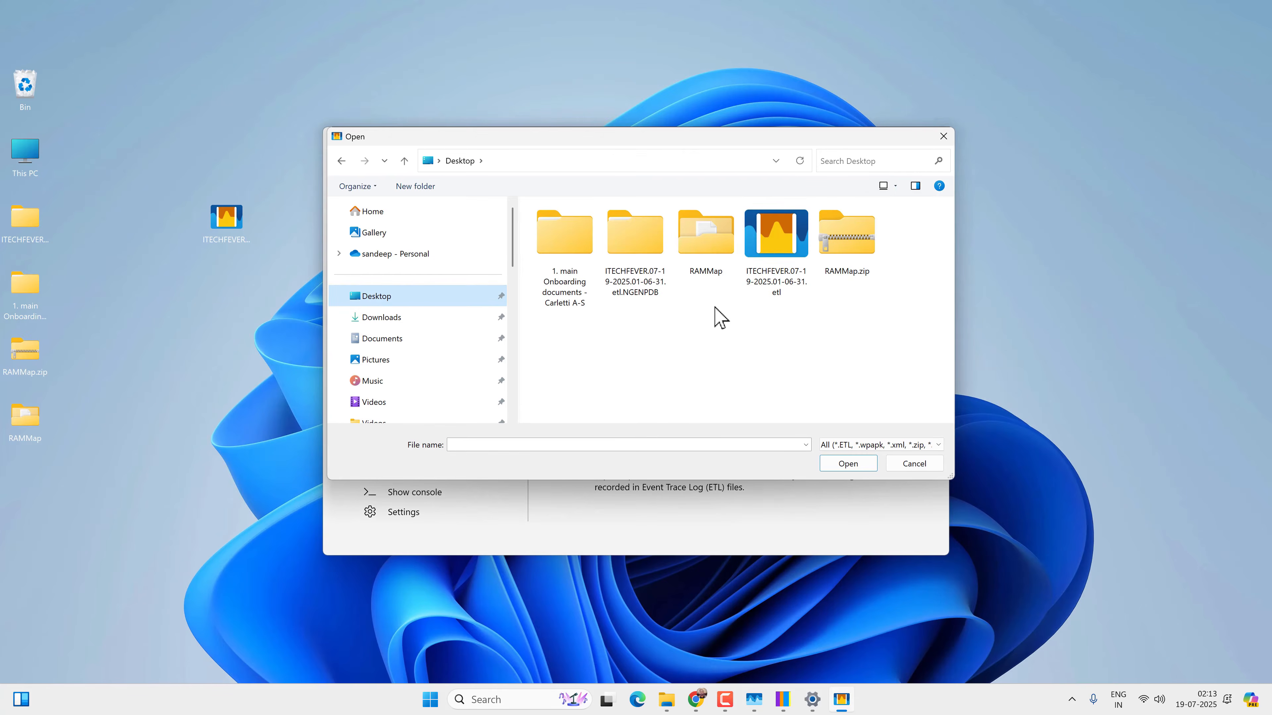
left_click(776, 270)
left_click(857, 465)
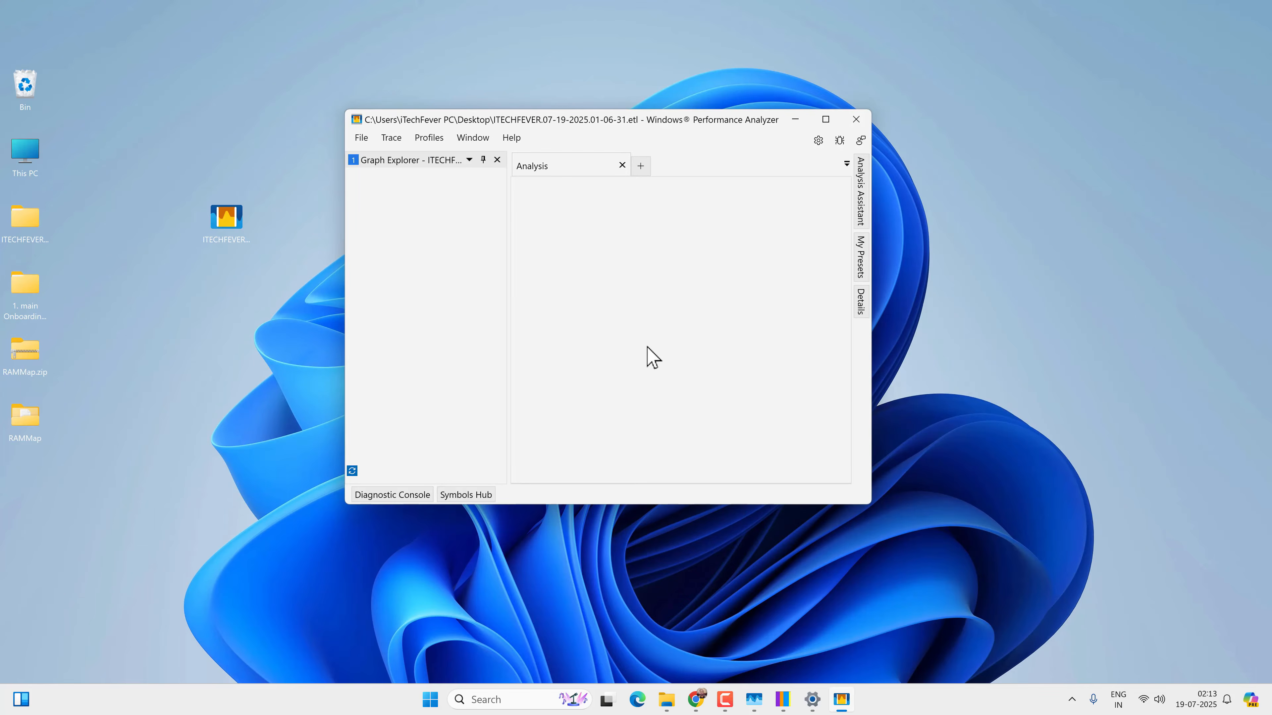
Expand the Memory category in Graph Explorer and open Pool Graphs in the Analysis view.
mouse_move(435, 212)
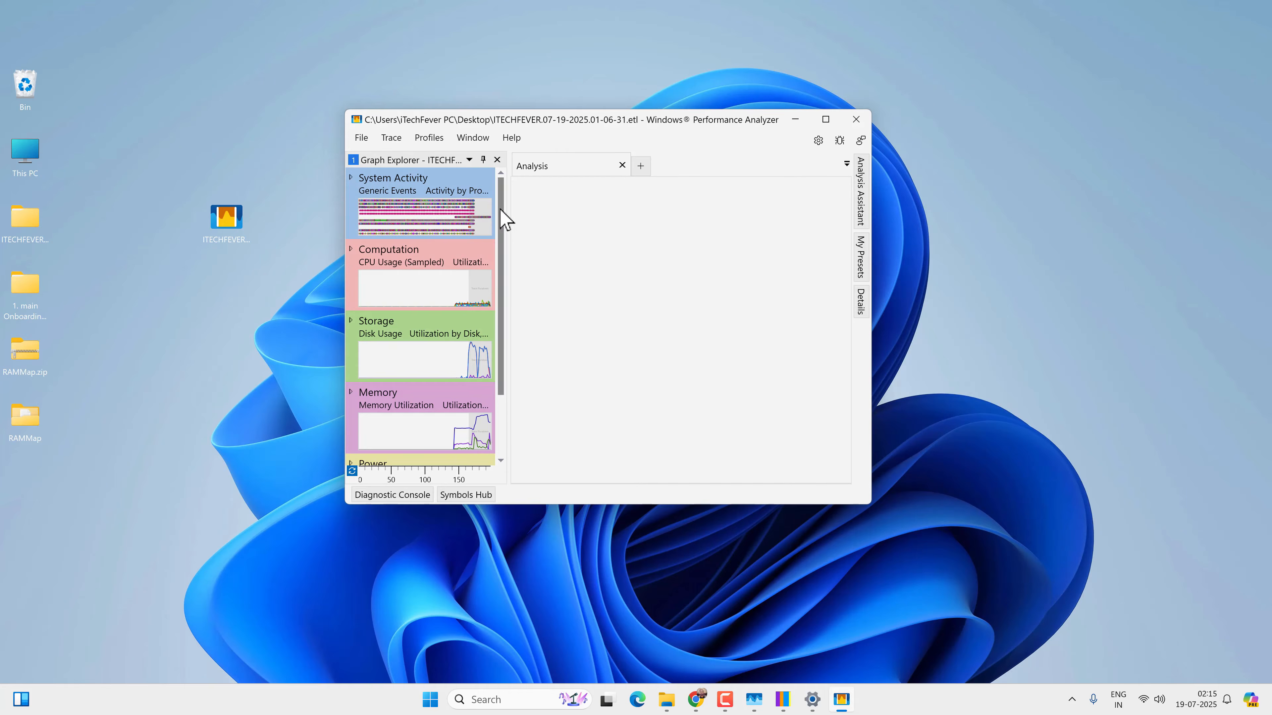
left_click_drag(500, 211, 503, 320)
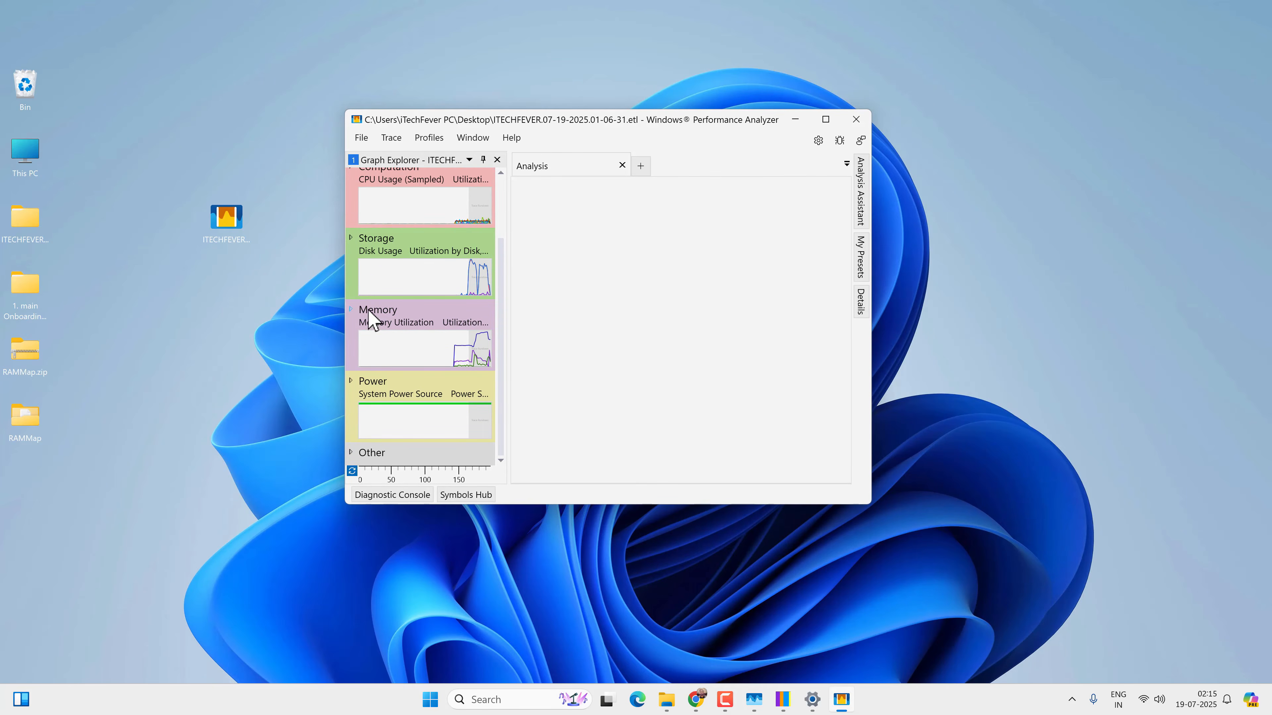
left_click(351, 310)
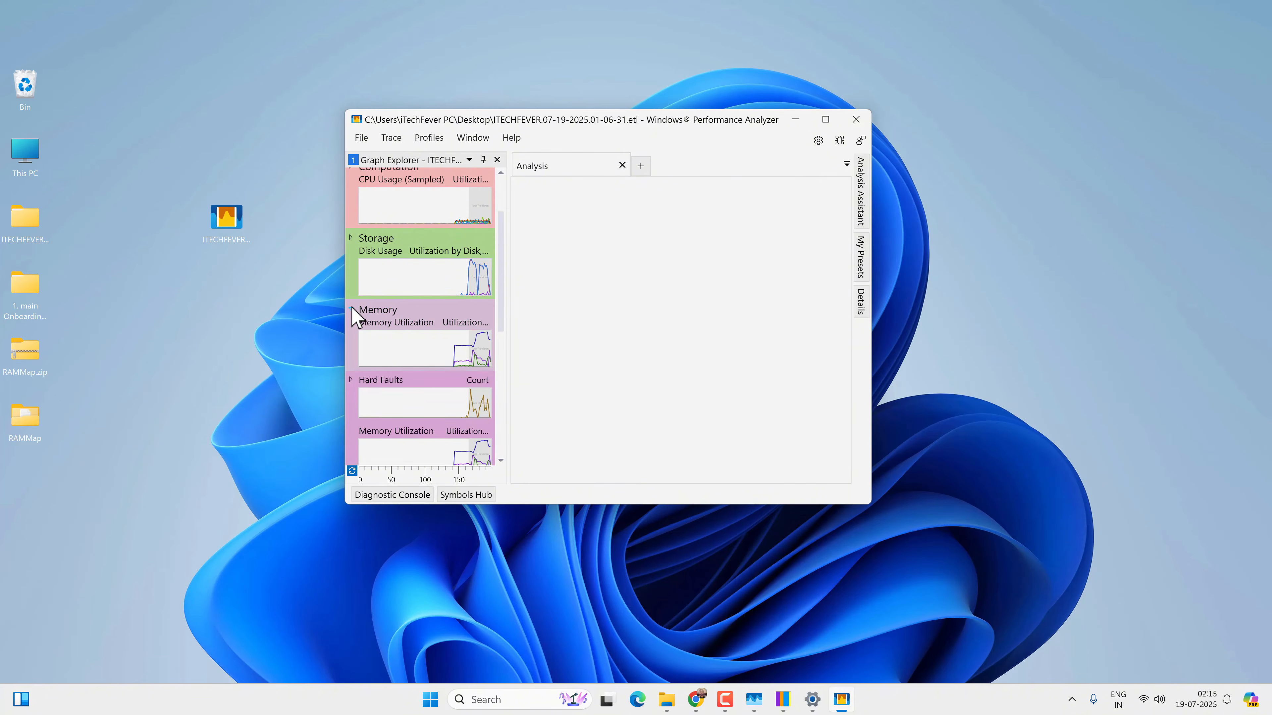
left_click_drag(501, 360, 502, 392)
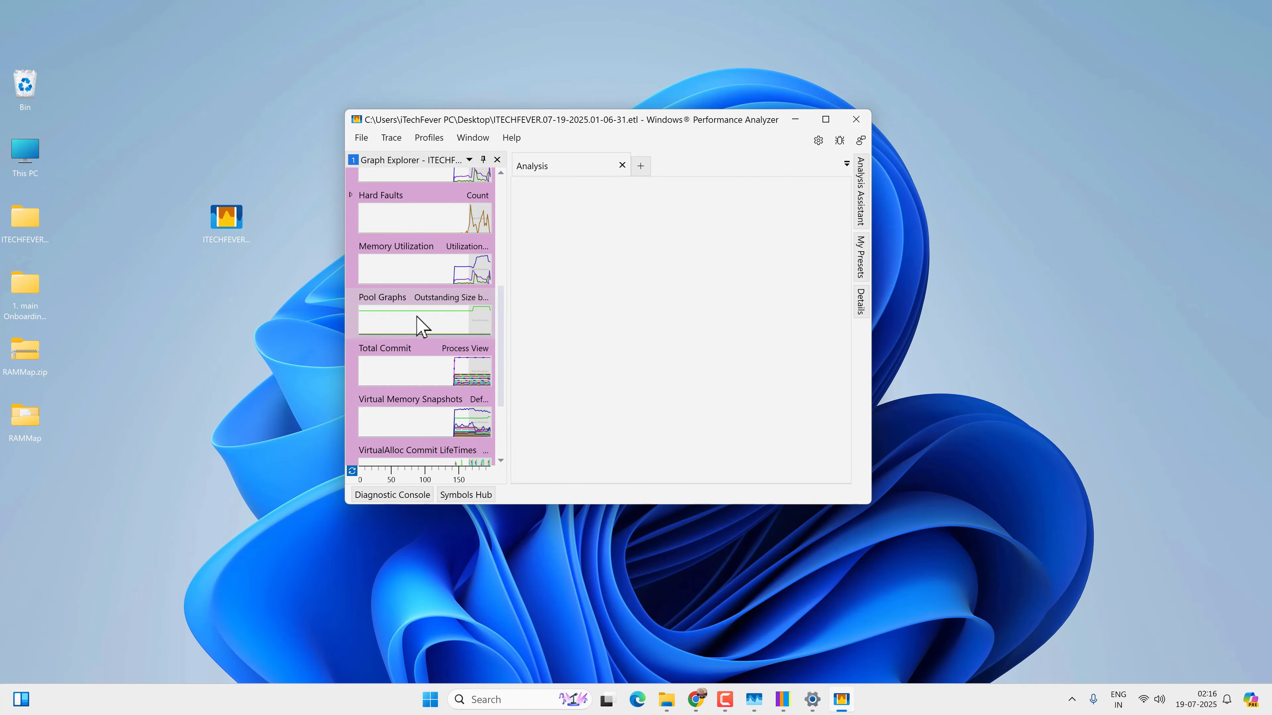
double_click(420, 326)
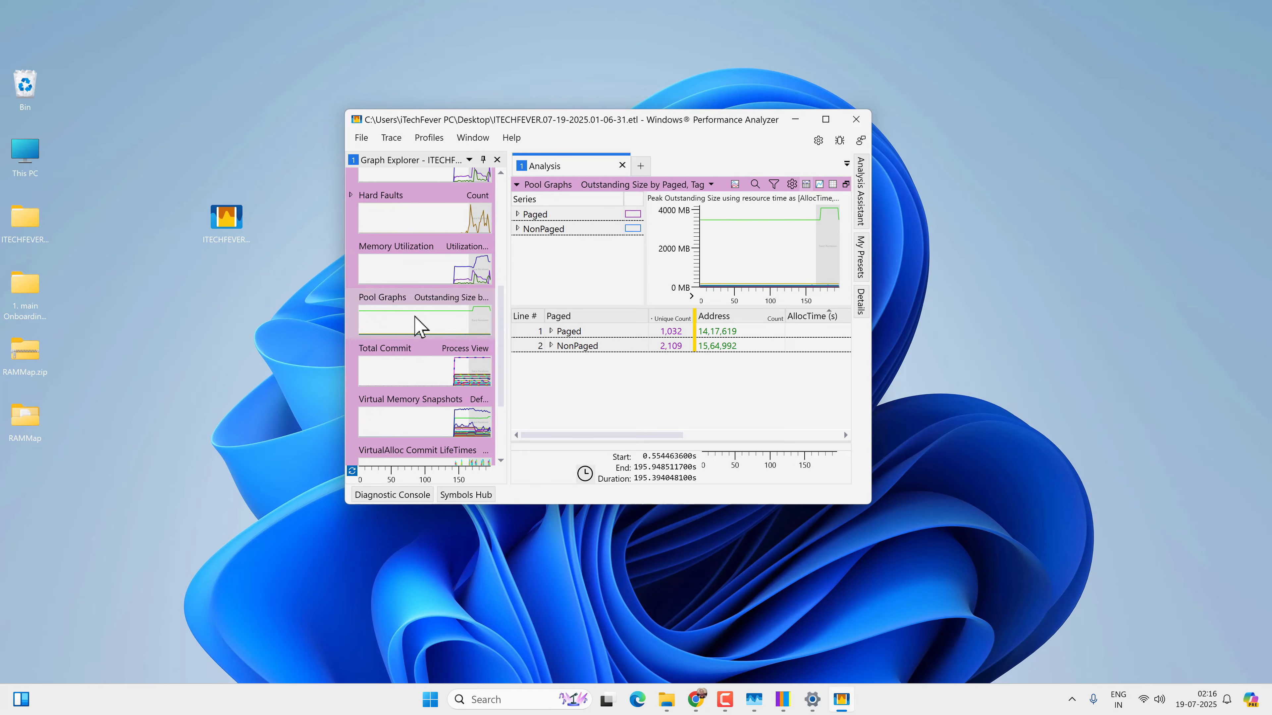
Sort the pool table by Size (MB) in descending order and expand the NonPaged row to list its tags.
mouse_move(418, 321)
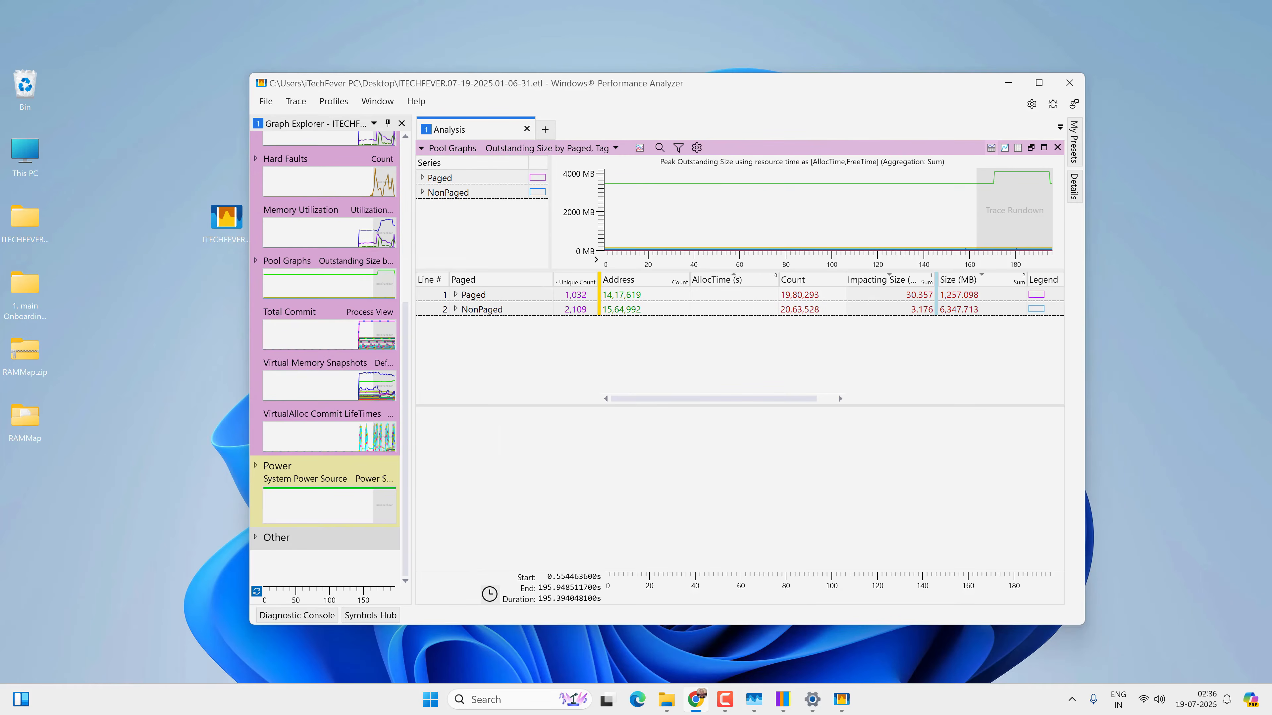
left_click(538, 309)
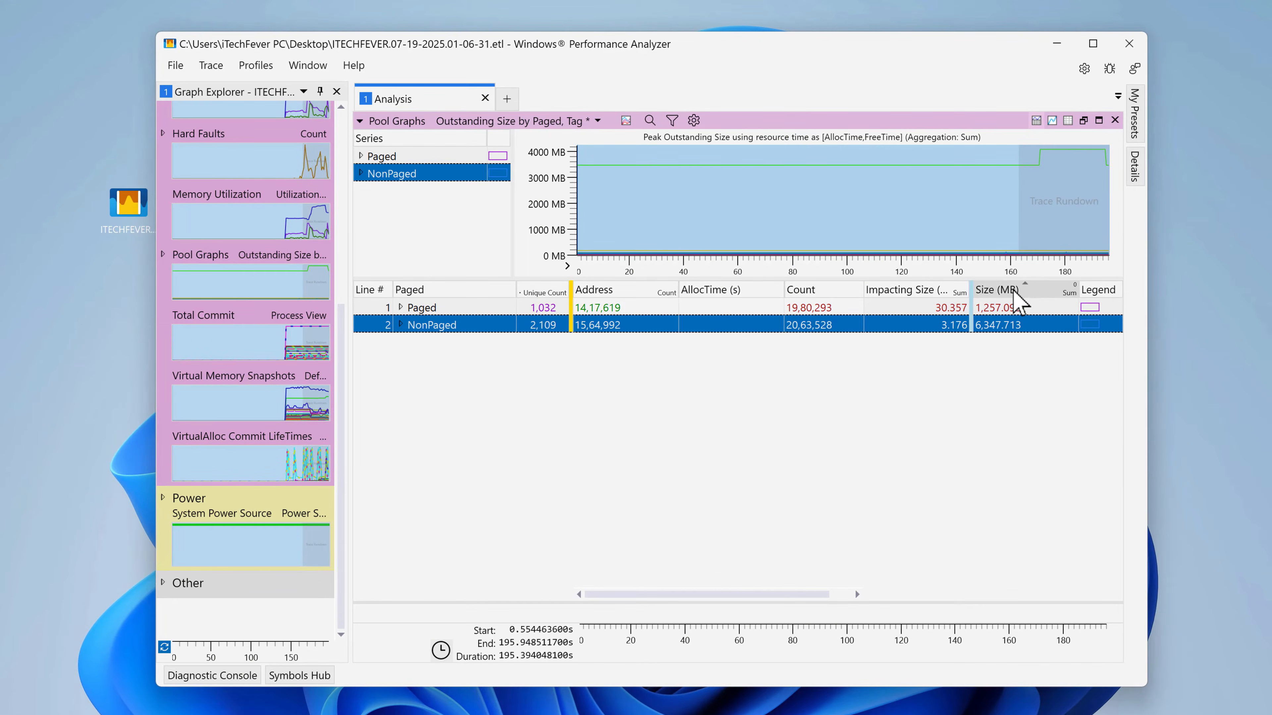
left_click(1033, 289)
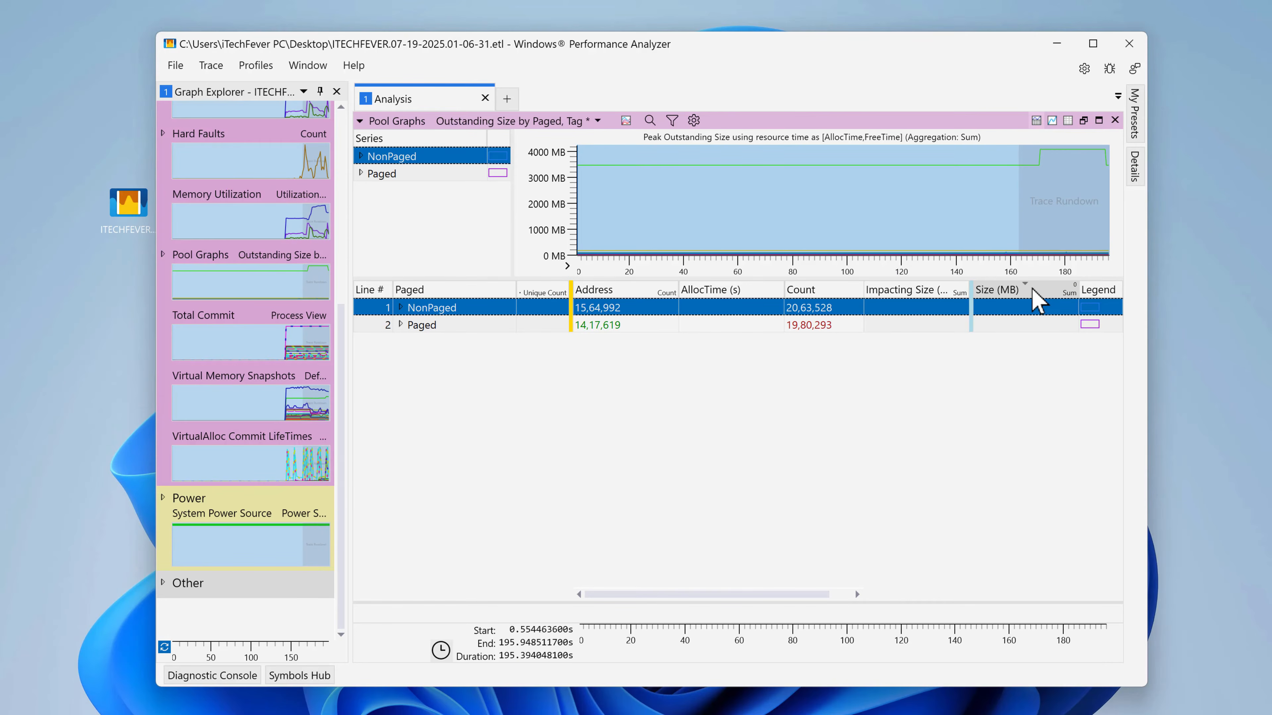
left_click(400, 308)
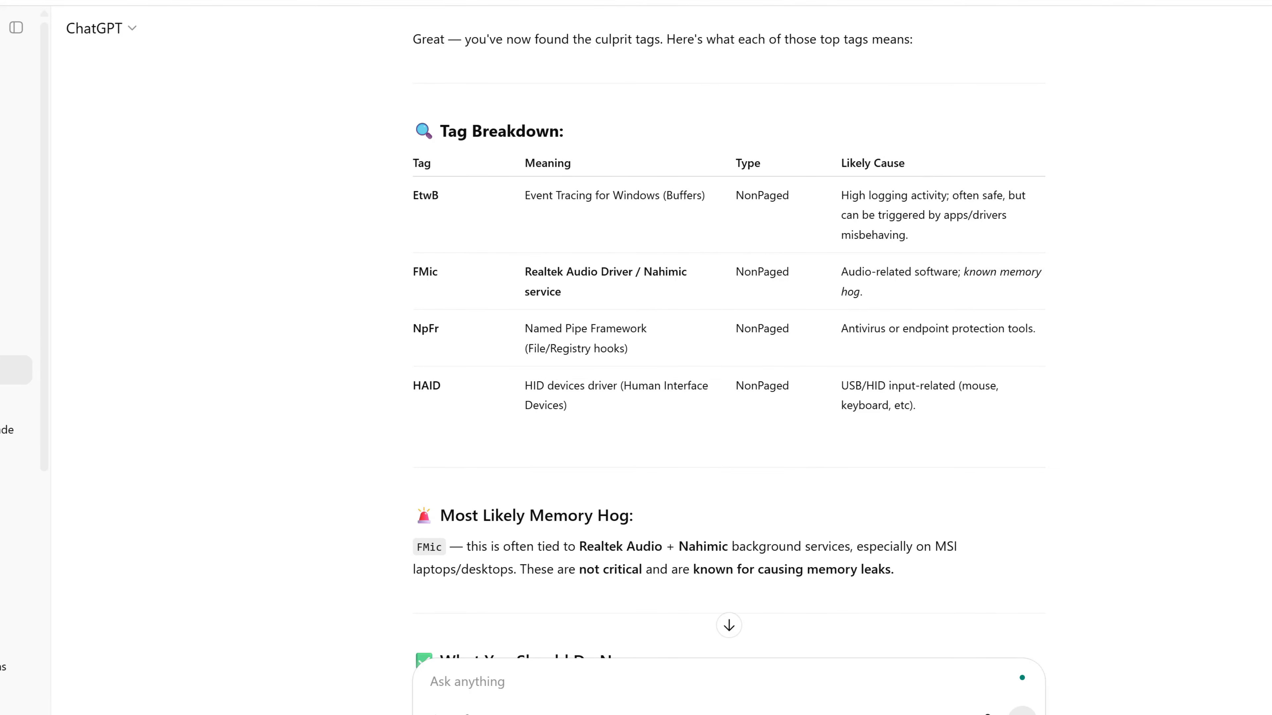
Leave the ChatGPT window and start Driver Verifier Manager by running the verifier command.
left_click(1202, 9)
key("super+r")
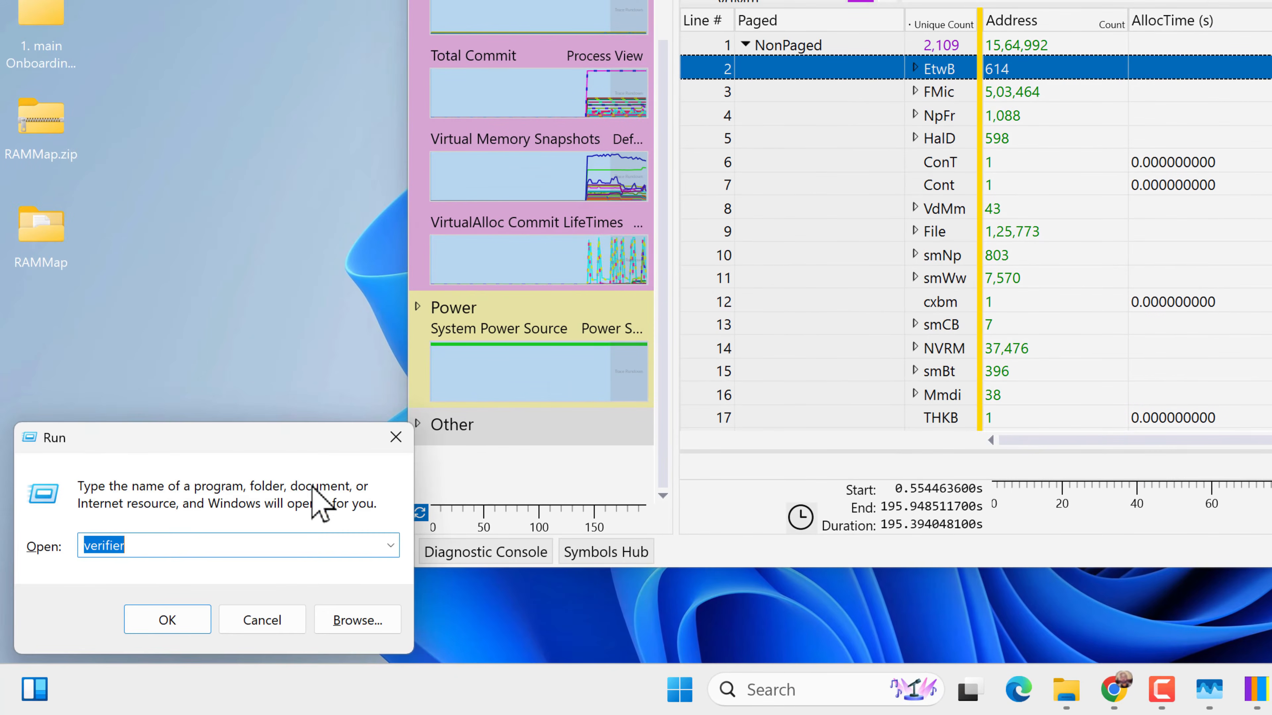
left_click(159, 545)
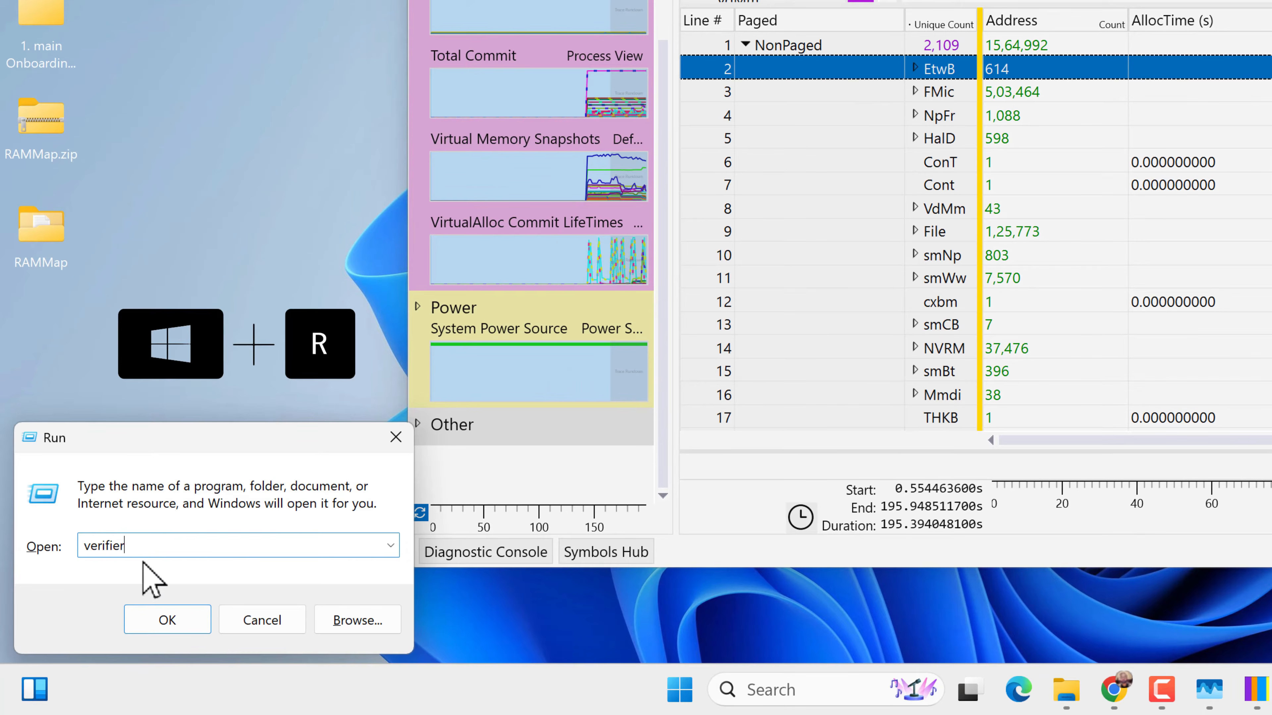
left_click(160, 620)
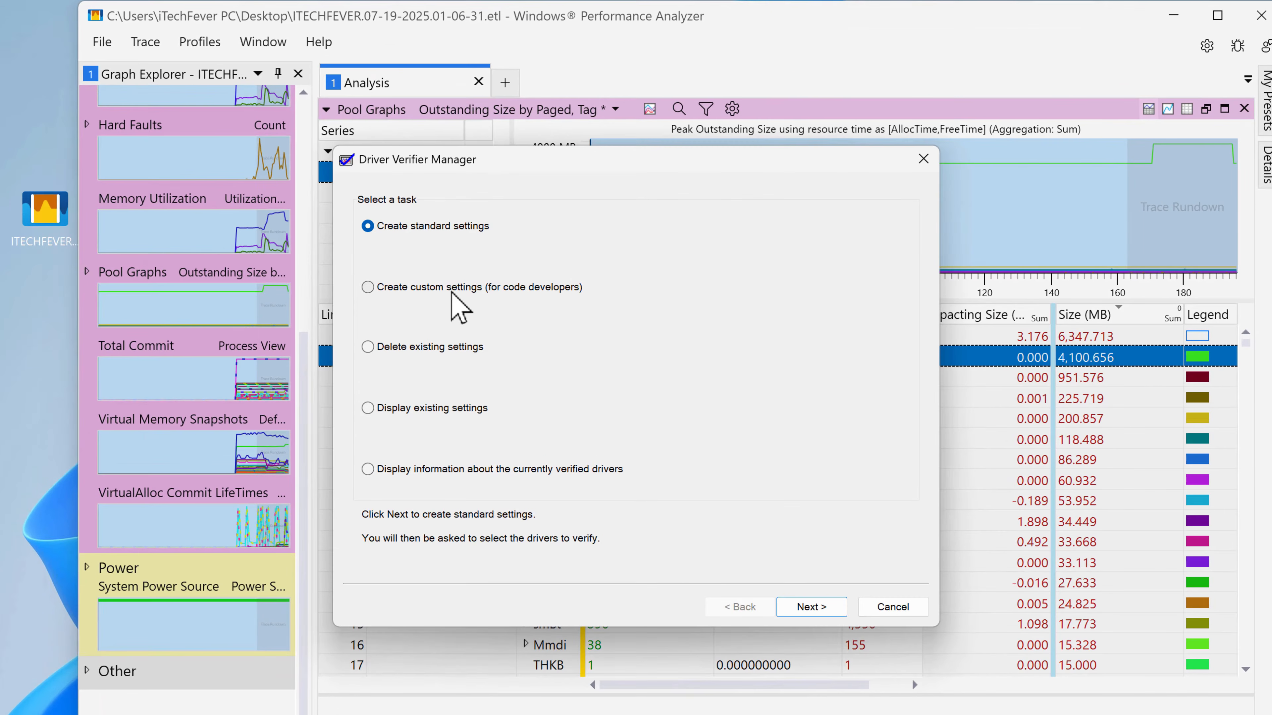
Create custom verifier settings with Special pool, Force IRQL checking and Pool tracking, choosing to select driver names from a list.
left_click(475, 279)
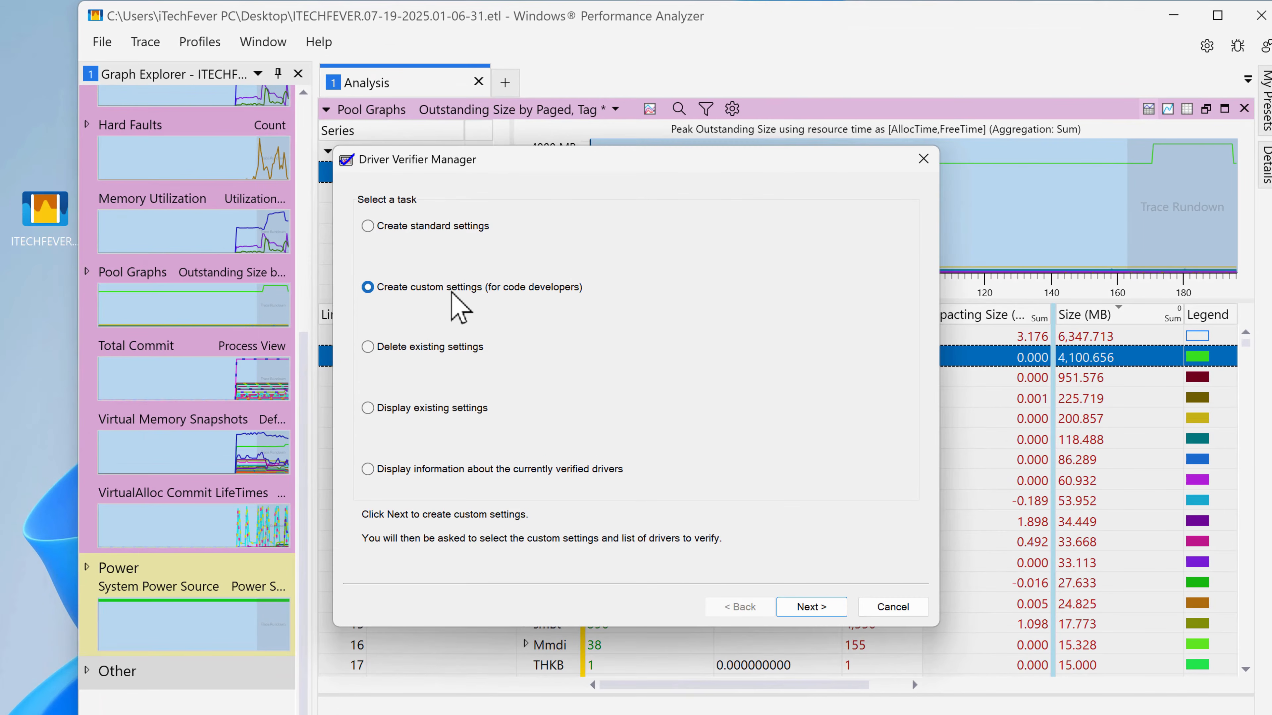
left_click(810, 608)
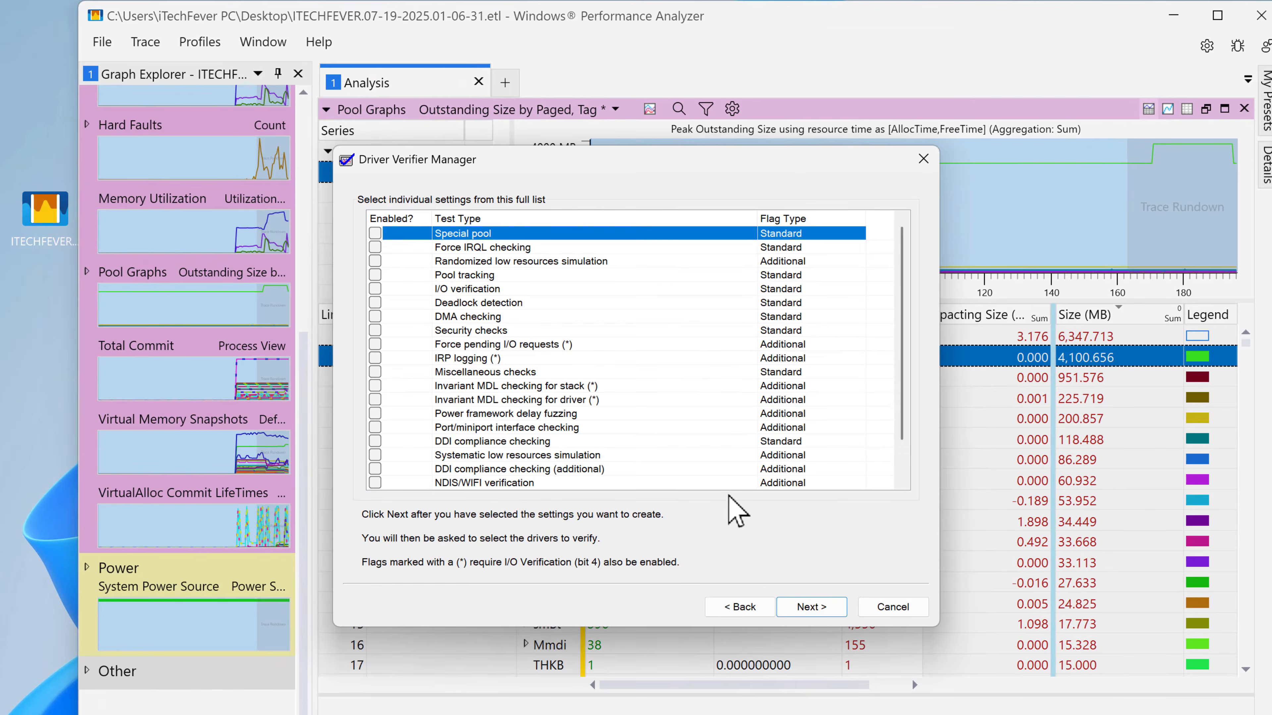
left_click(374, 233)
left_click(374, 247)
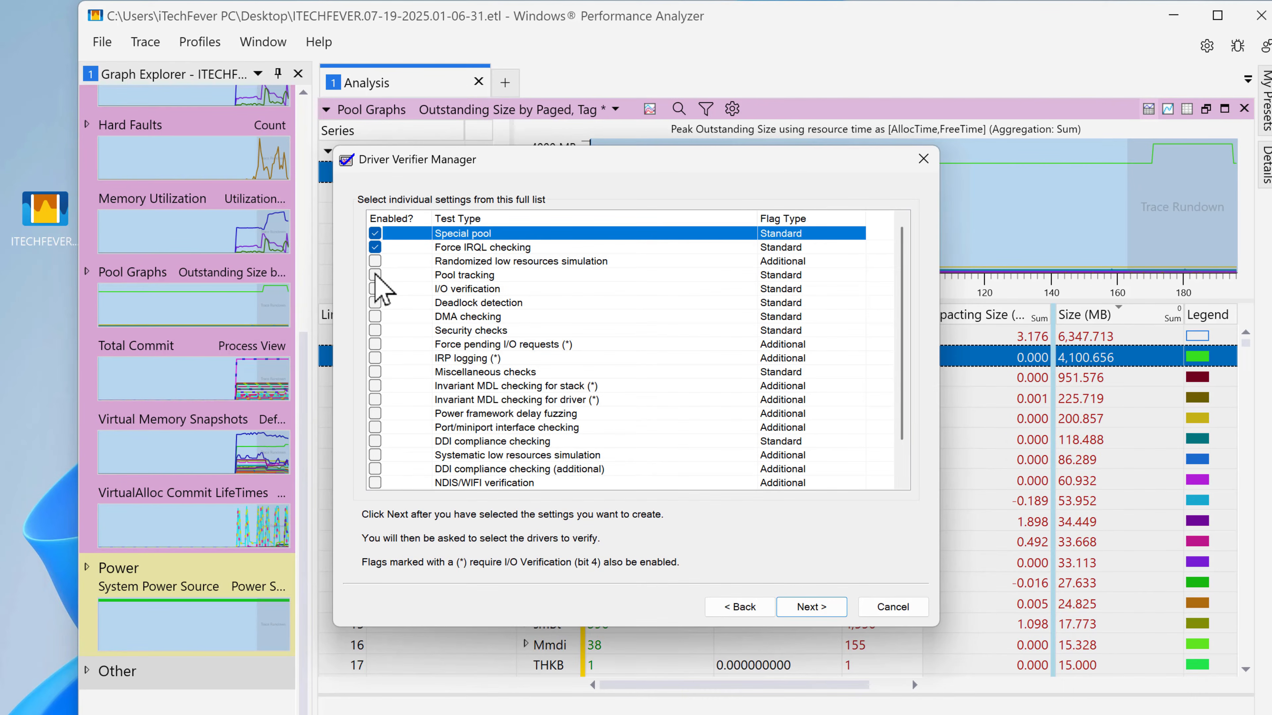
left_click(820, 607)
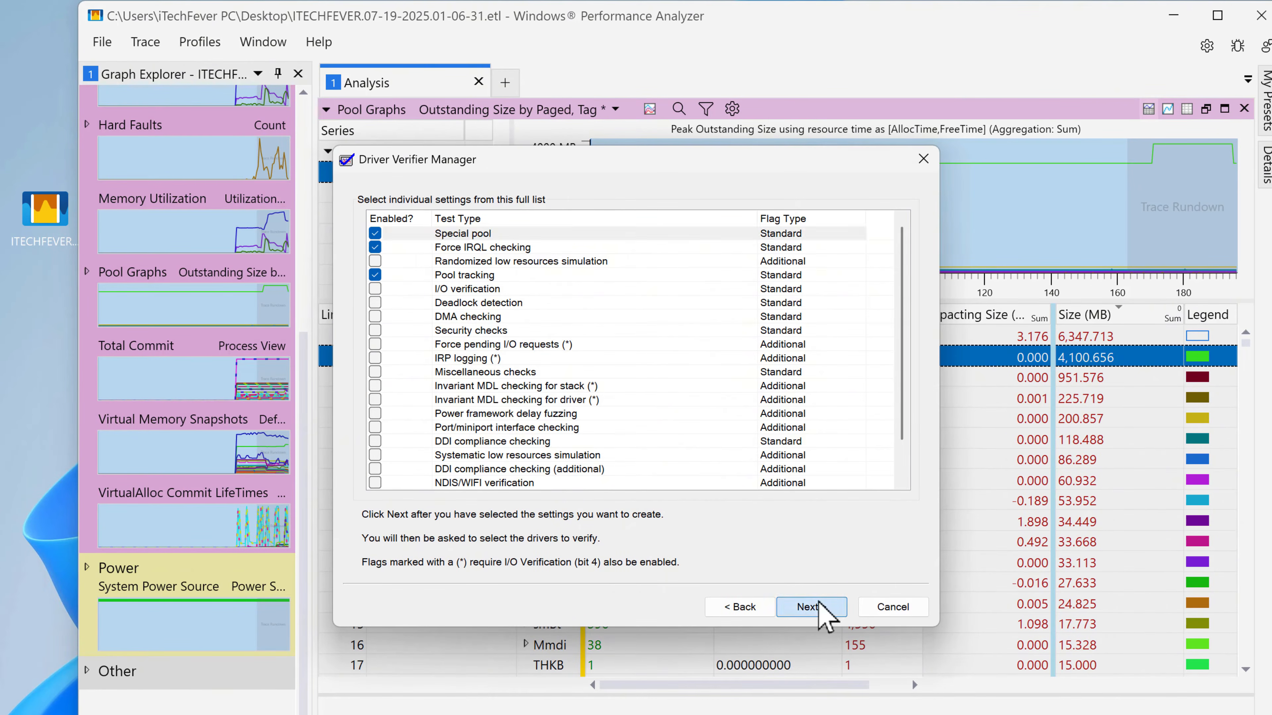
left_click(493, 474)
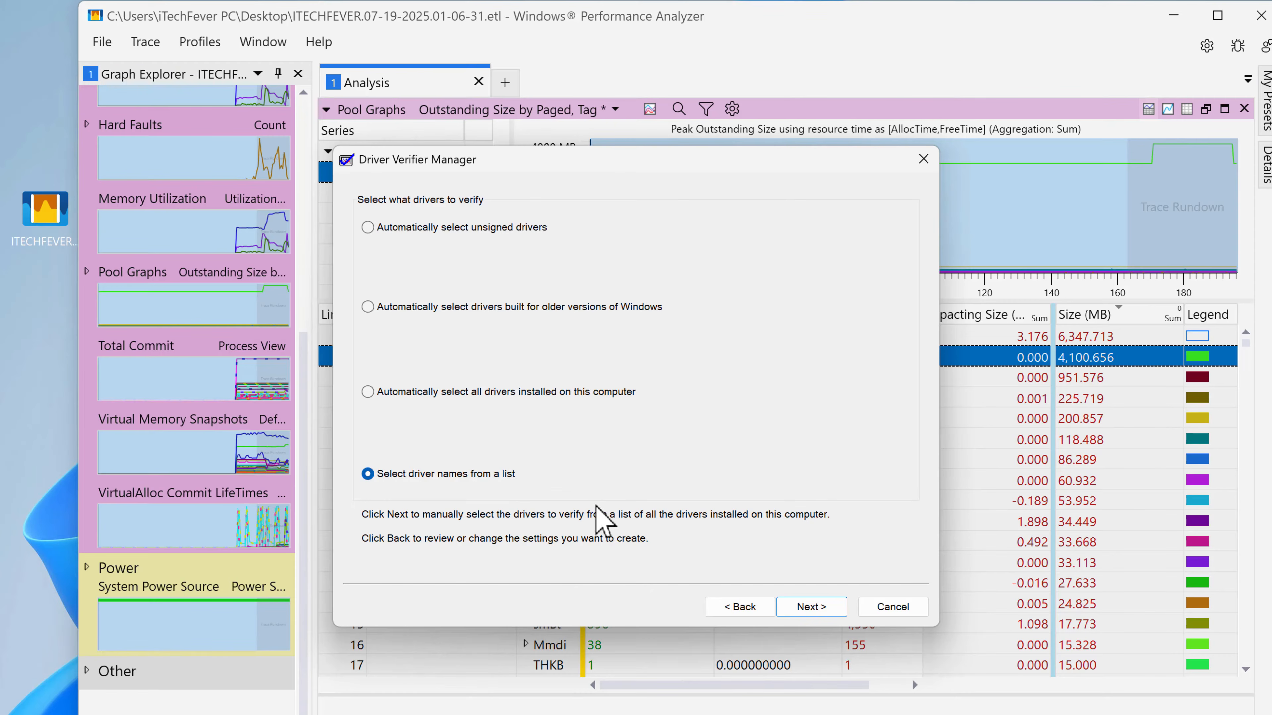
Continue to the driver selection list and sort it by Provider in ascending order.
left_click(821, 608)
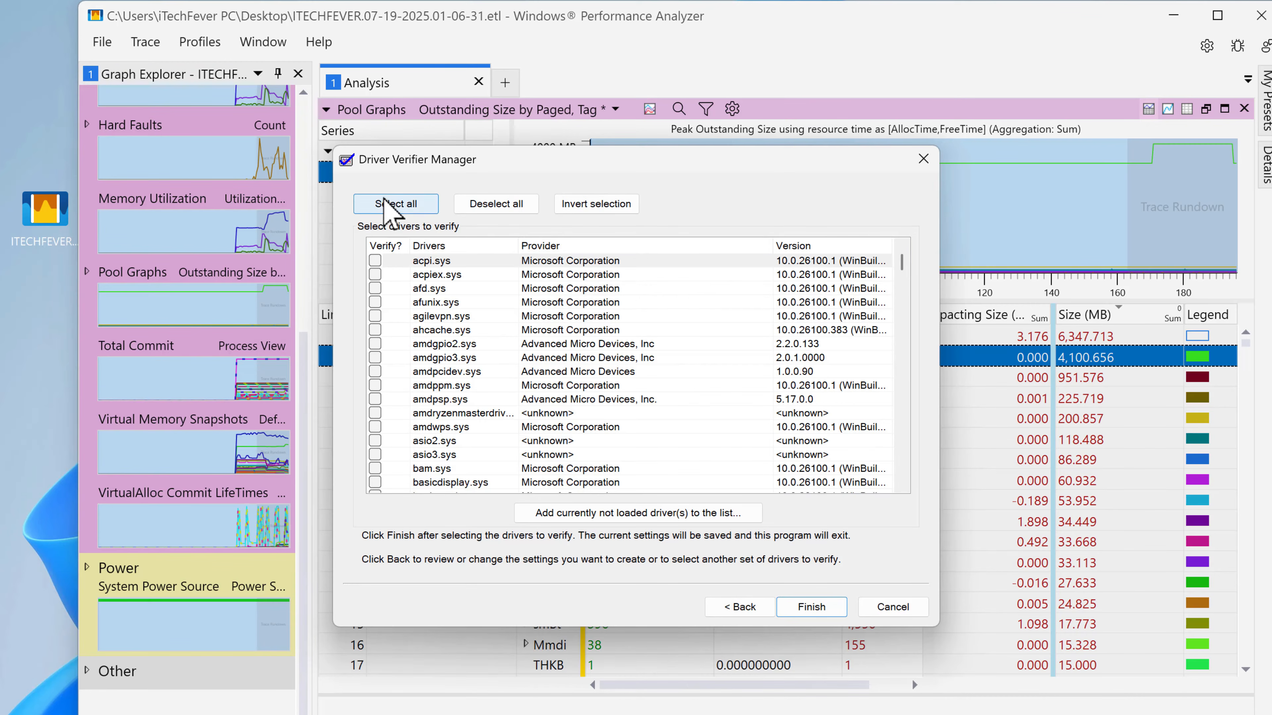
left_click(586, 247)
left_click(582, 249)
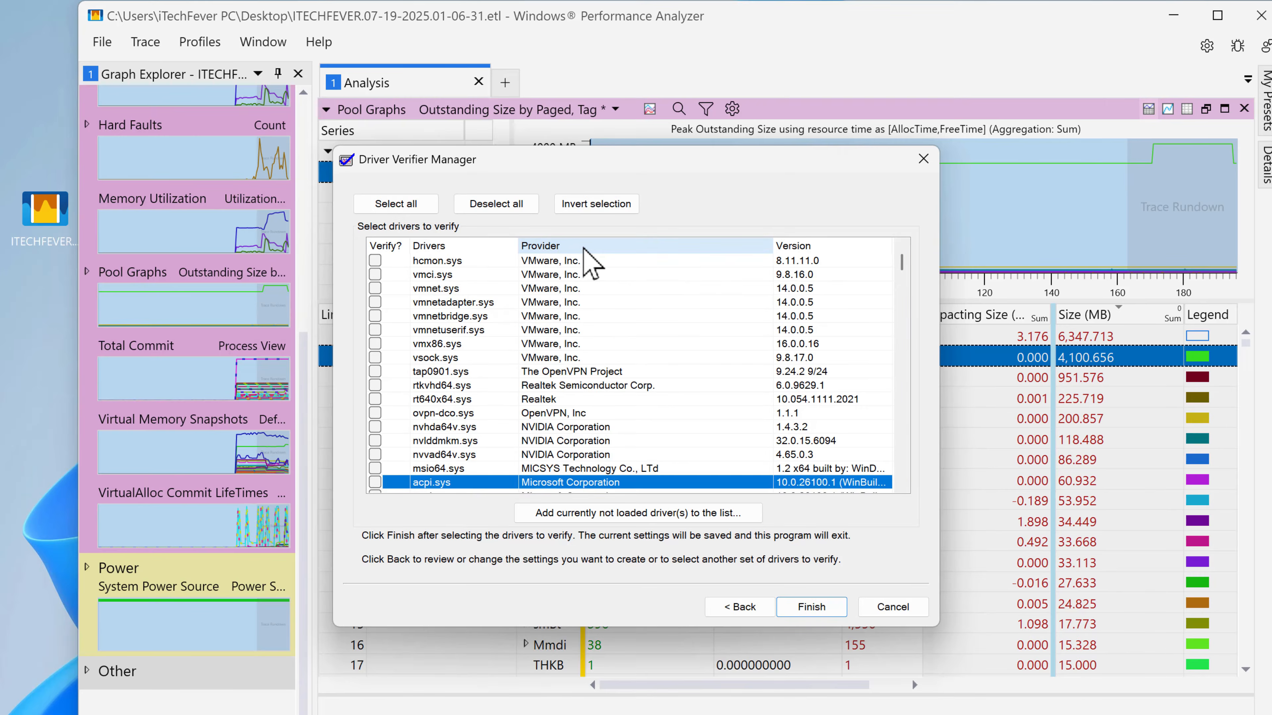
left_click(585, 246)
scroll(586, 268, "down", 5)
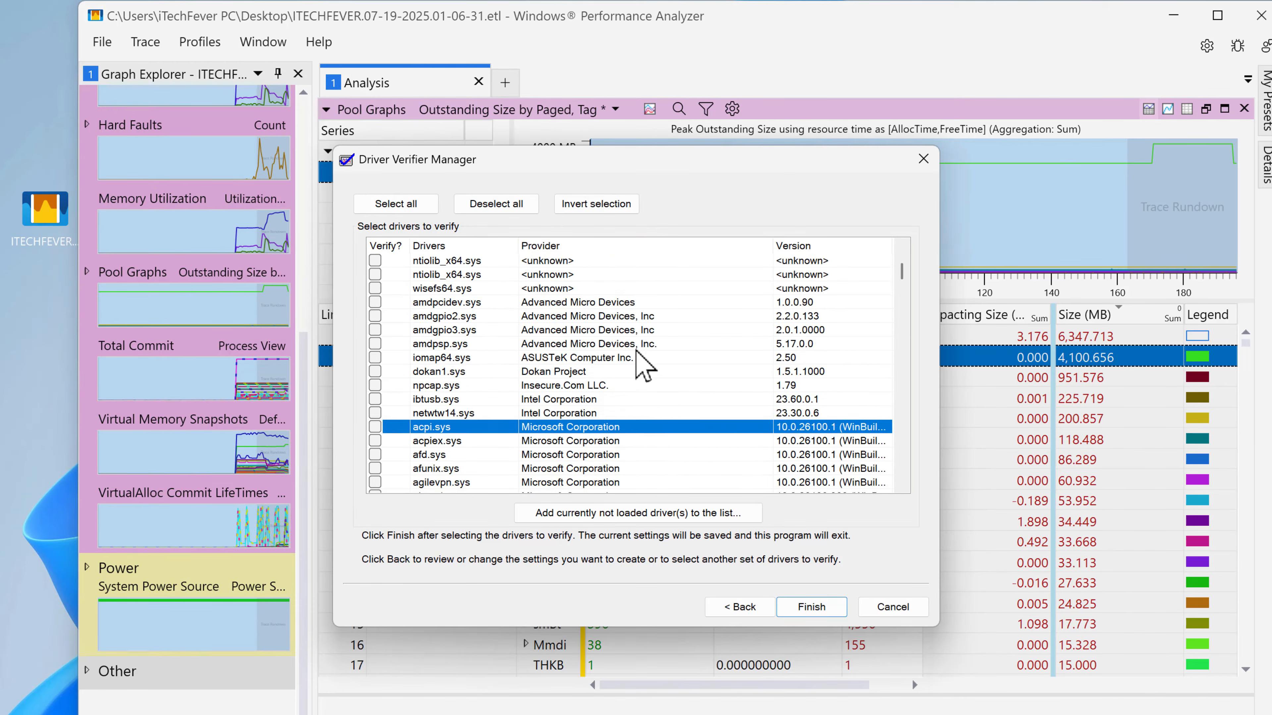
scroll(635, 354, "up", 2)
scroll(626, 360, "up", 3)
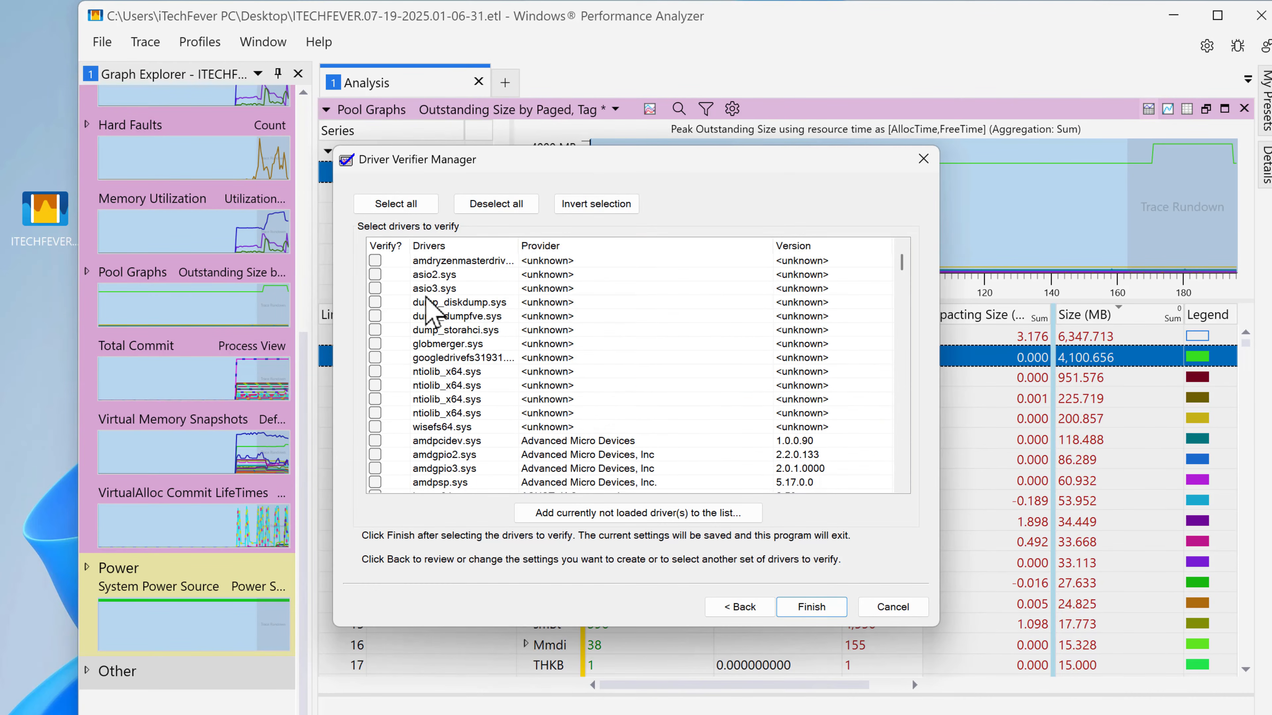
Select every driver for verification except those from Microsoft Corporation, and save the Driver Verifier settings.
left_click(386, 204)
scroll(406, 351, "down", 7)
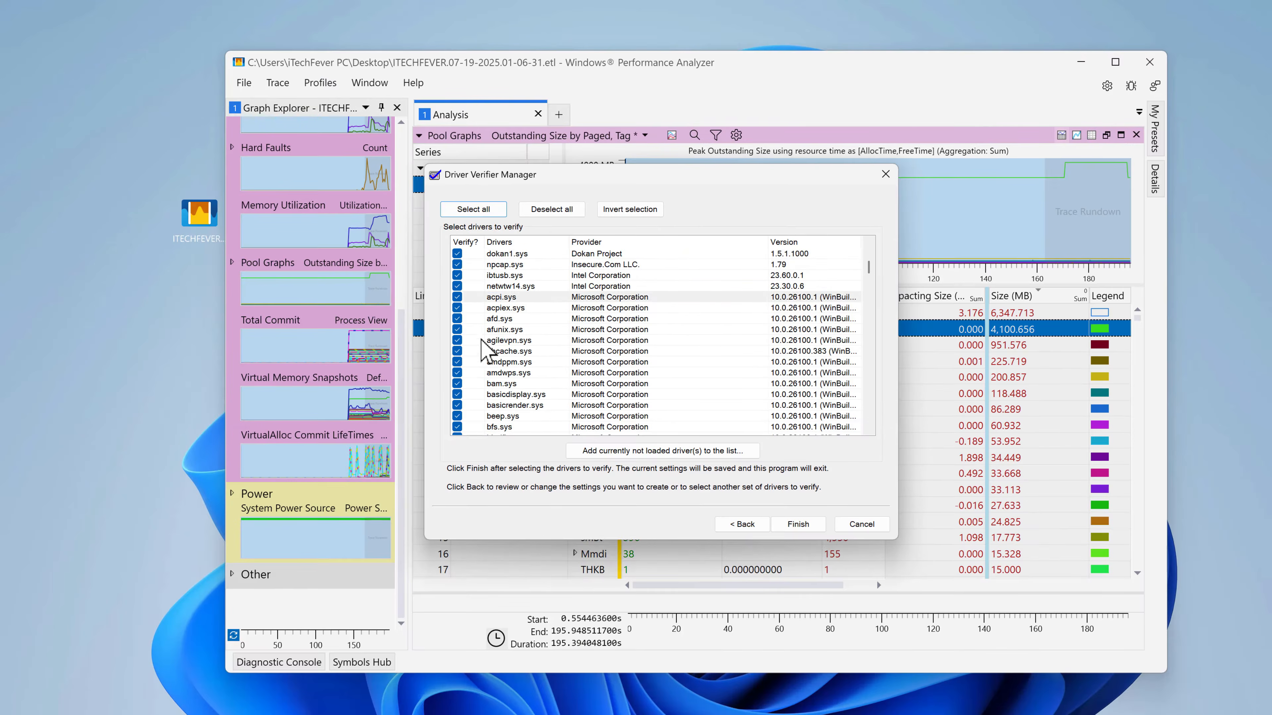
left_click(457, 297)
left_click(457, 329)
left_click(457, 384)
scroll(460, 389, "down", 3)
left_click(458, 362)
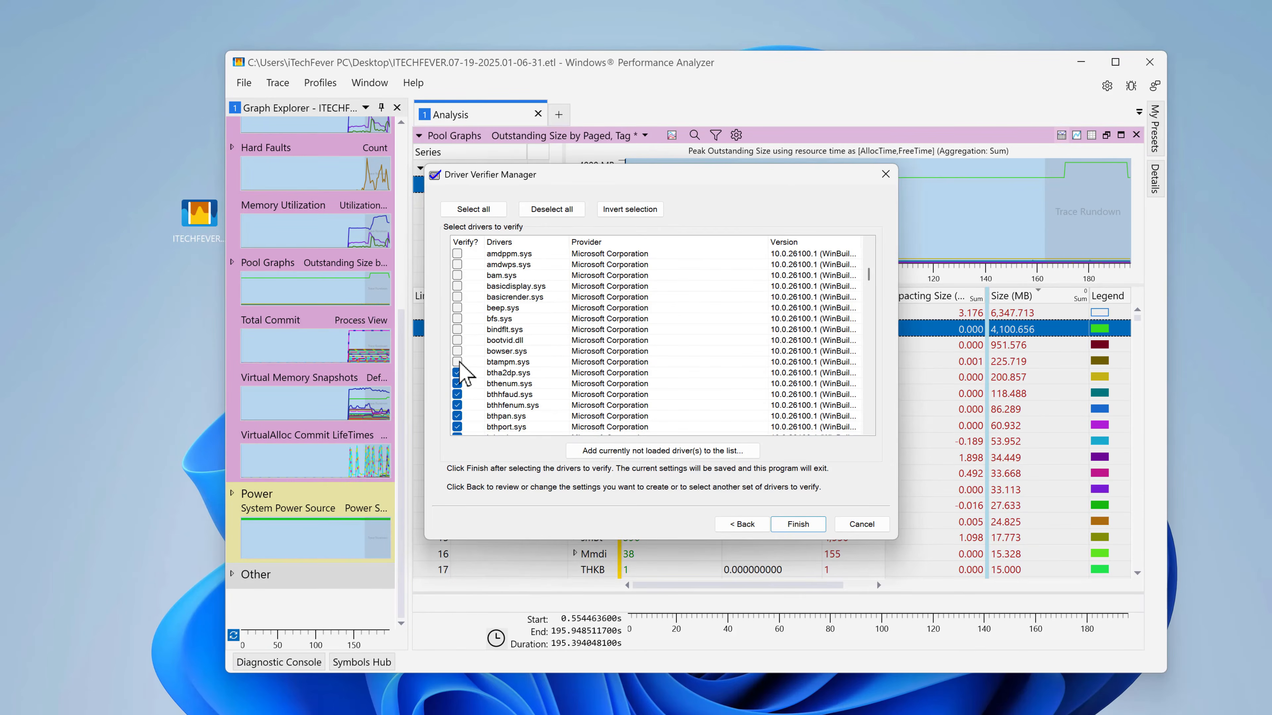
scroll(459, 374, "down", 3)
left_click(458, 297)
left_click(456, 405)
scroll(457, 409, "down", 5)
left_click(457, 254)
left_click(458, 308)
left_click(458, 372)
scroll(457, 377, "down", 3)
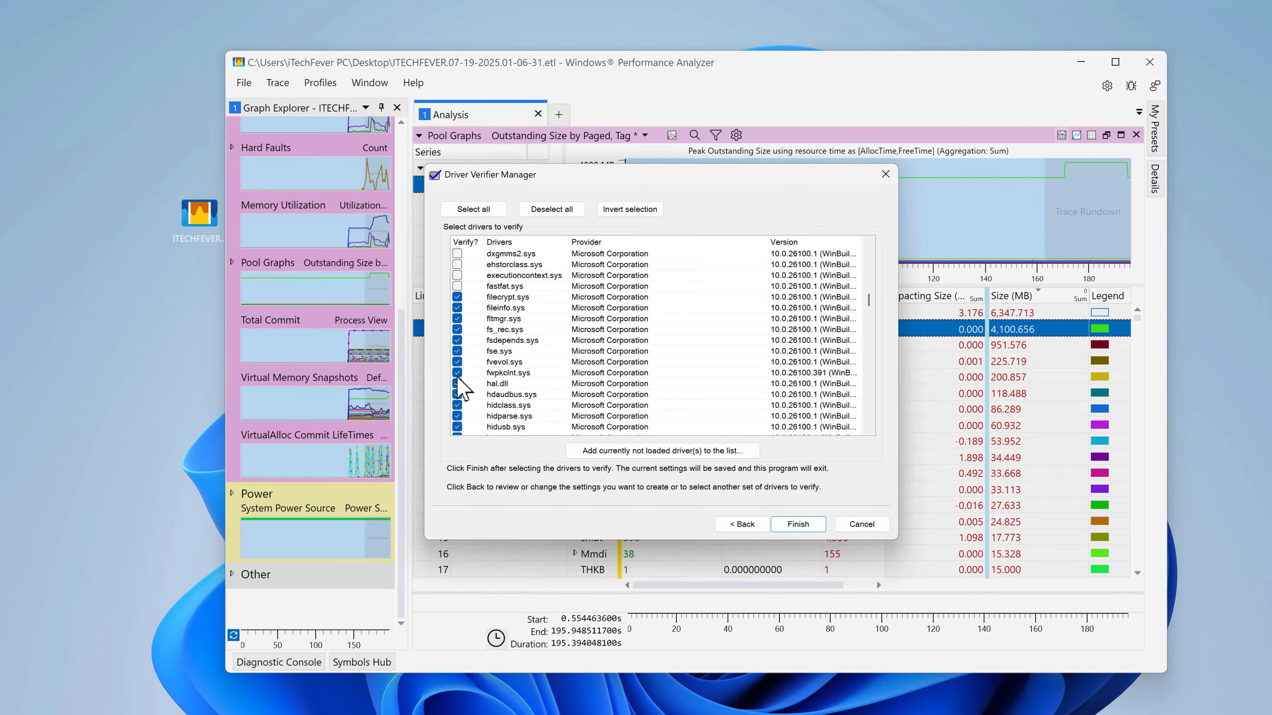
left_click(458, 341)
scroll(458, 406, "down", 5)
left_click(459, 265)
scroll(460, 265, "down", 10)
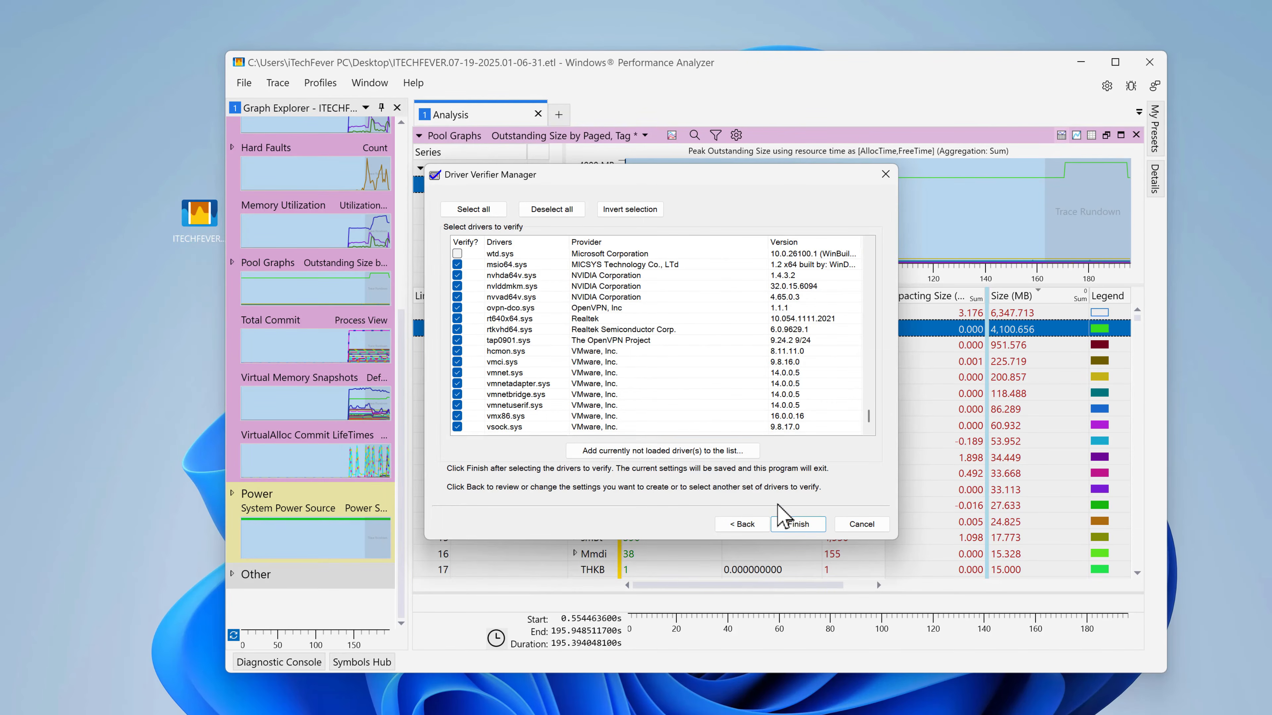
left_click(799, 524)
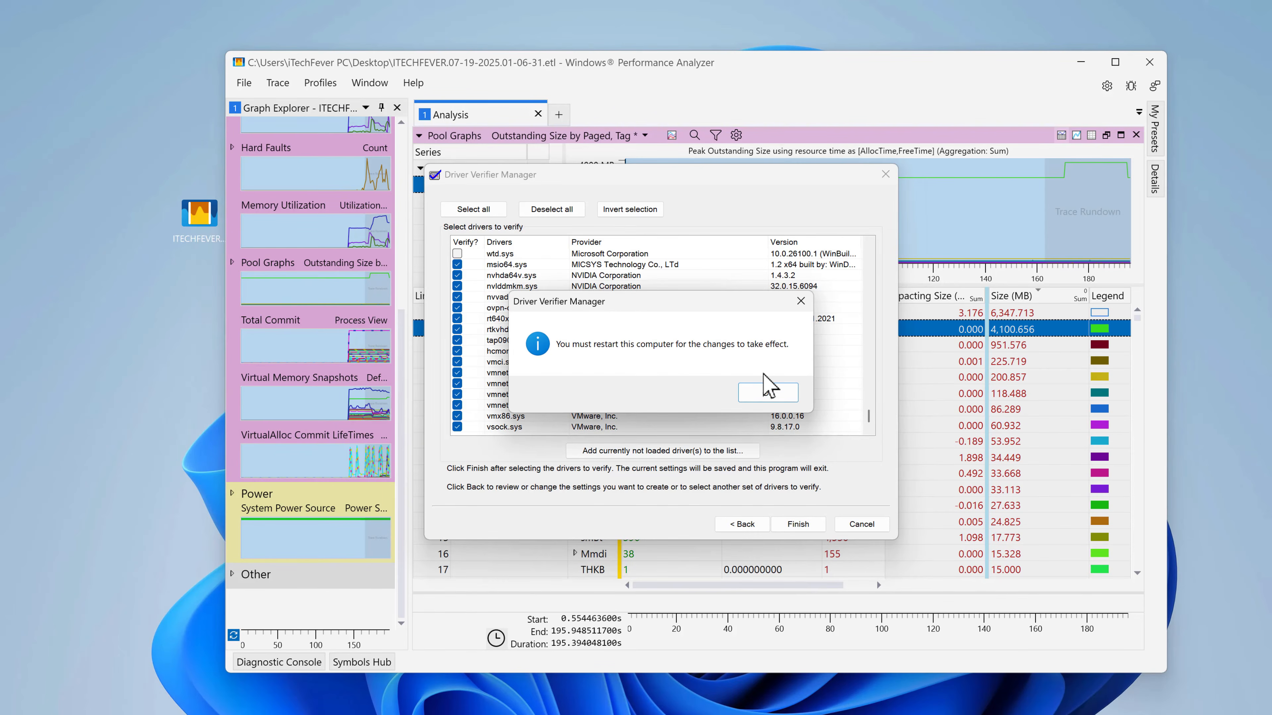
left_click(769, 395)
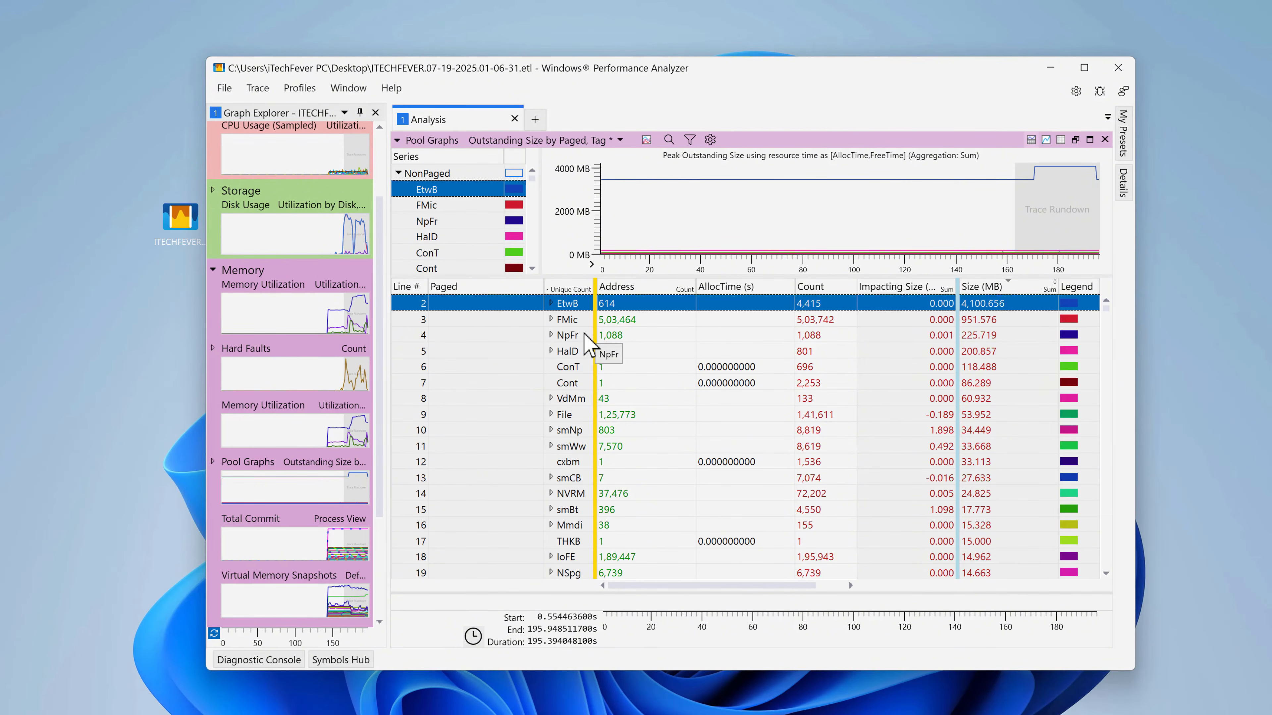
Search Windows for CMD and start Command Prompt as administrator.
left_click(555, 701)
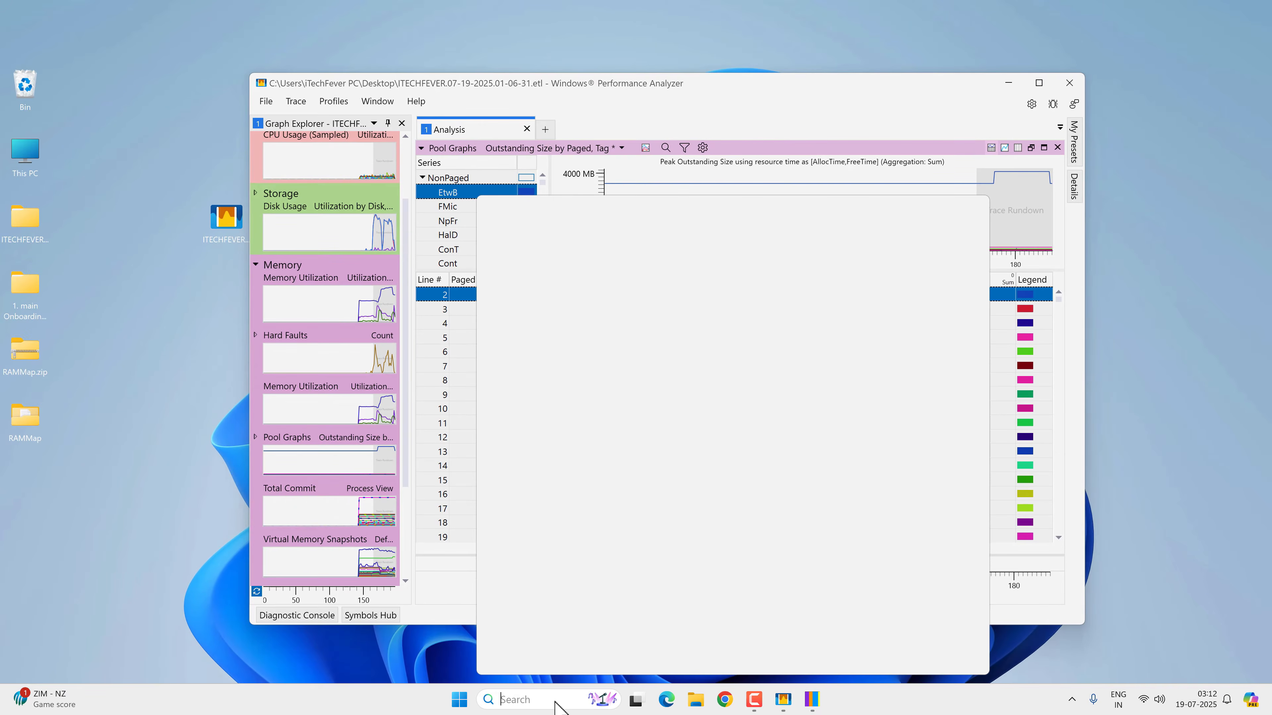
type("C")
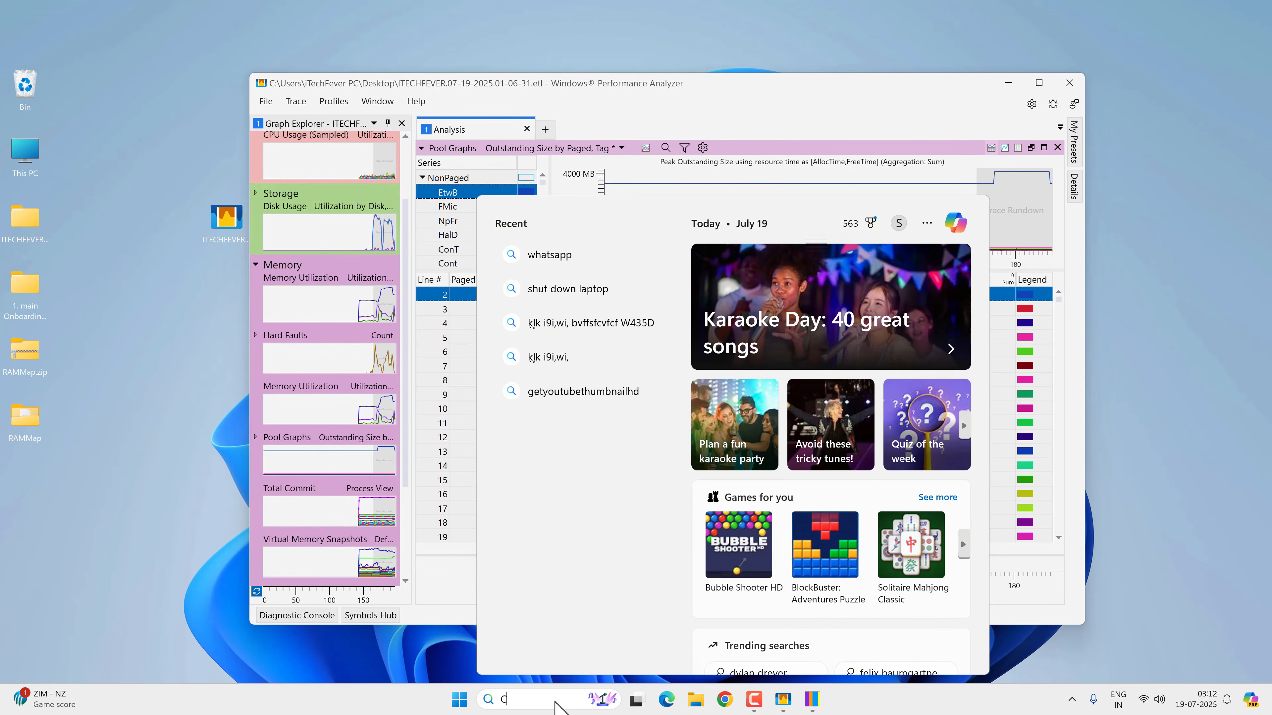
type("MD")
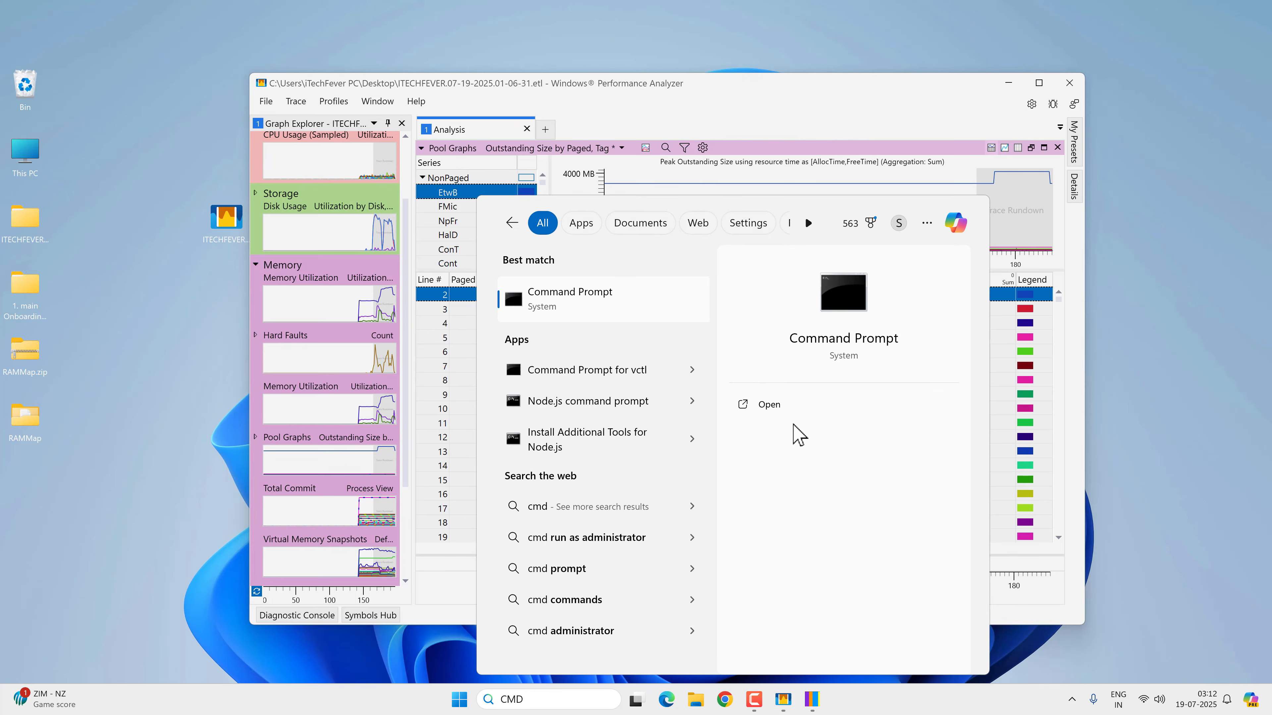
left_click(784, 428)
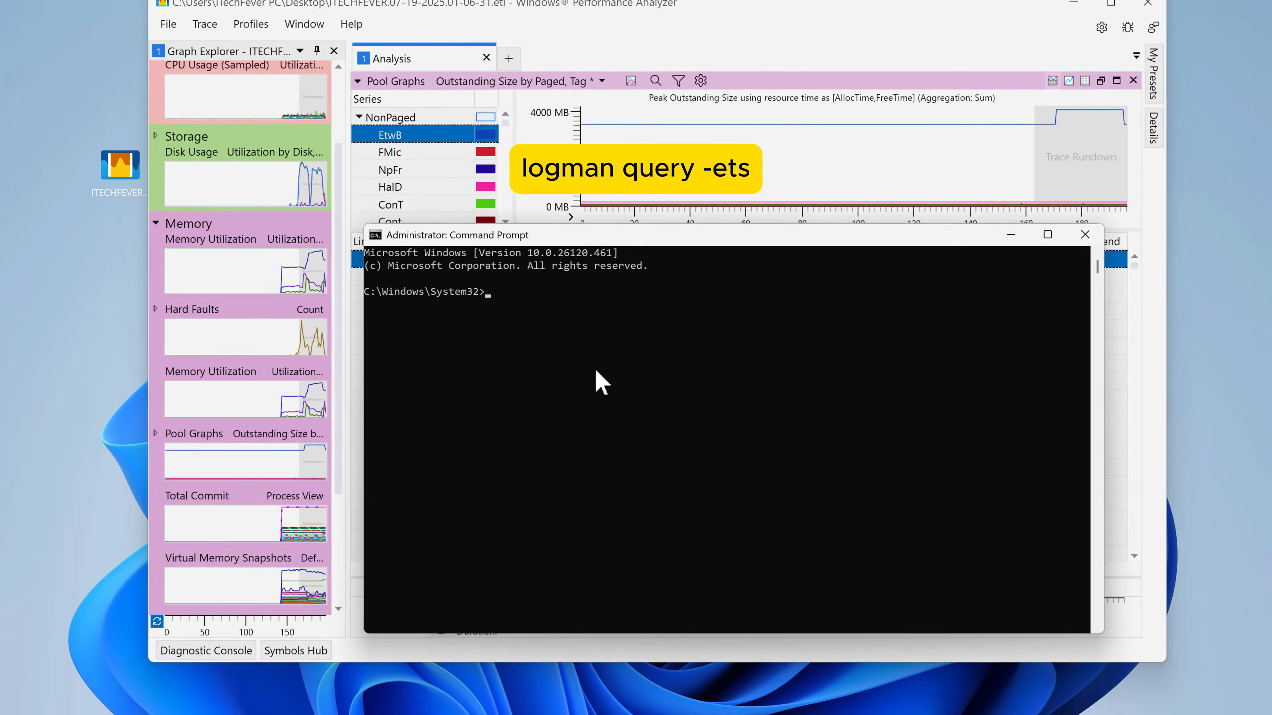
Run logman query -ets to list the running trace sessions, and review the list from its beginning.
type("log")
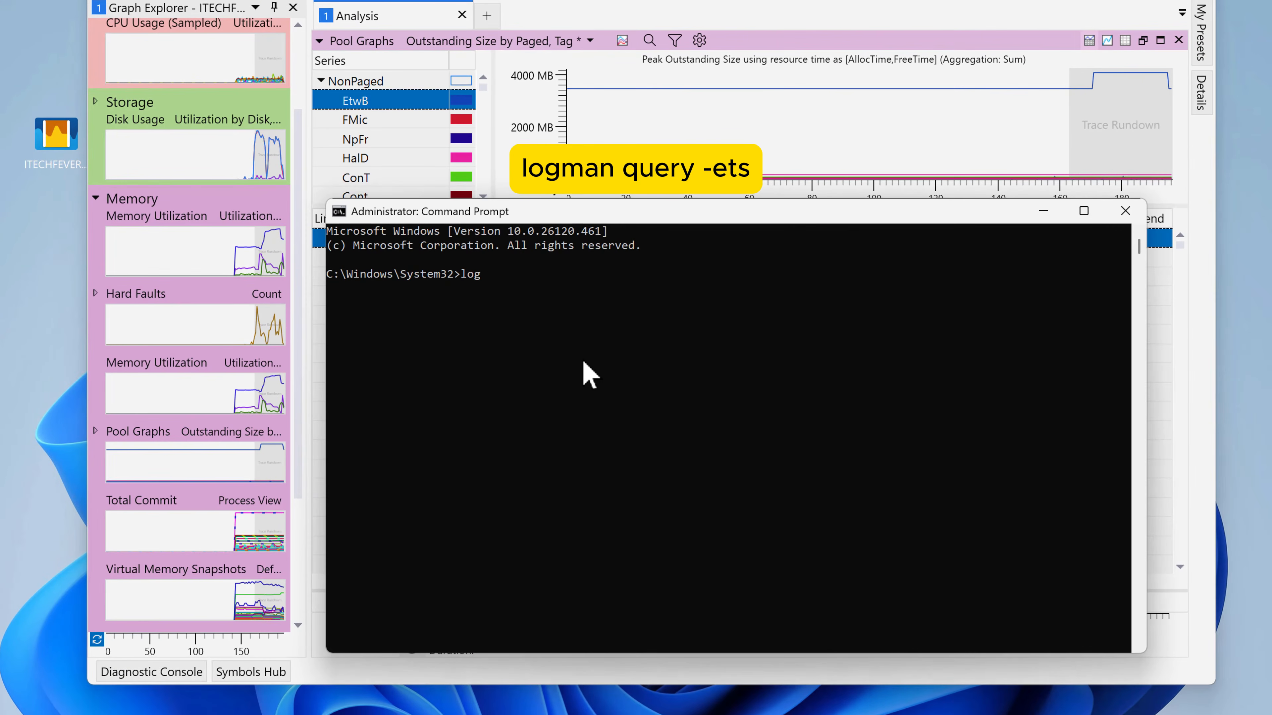
type("man query -ets")
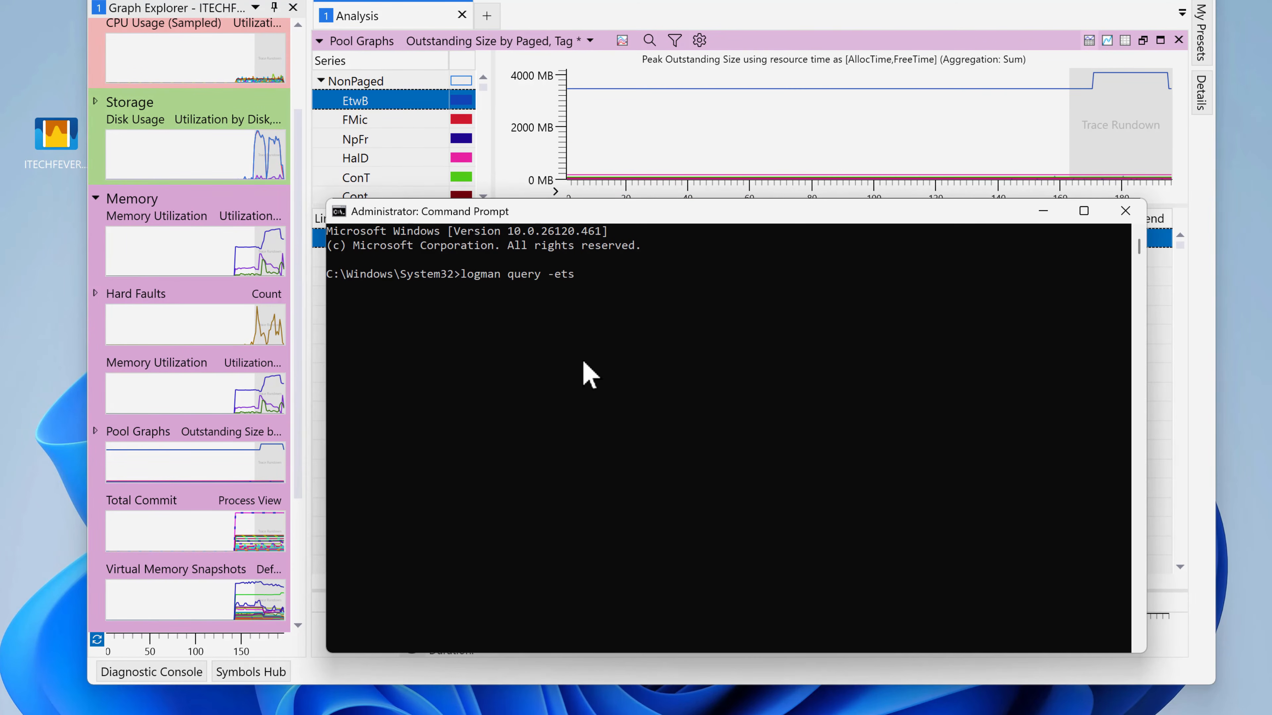
key("Return")
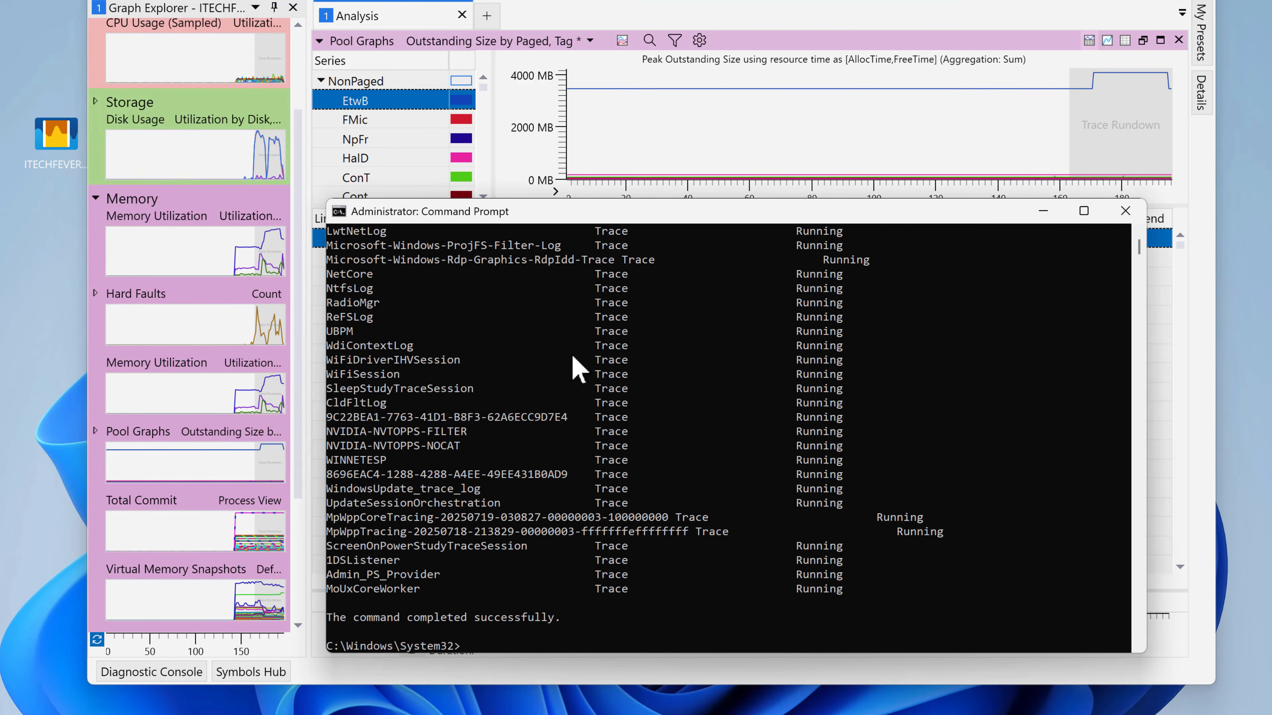
scroll(593, 553, "up", 5)
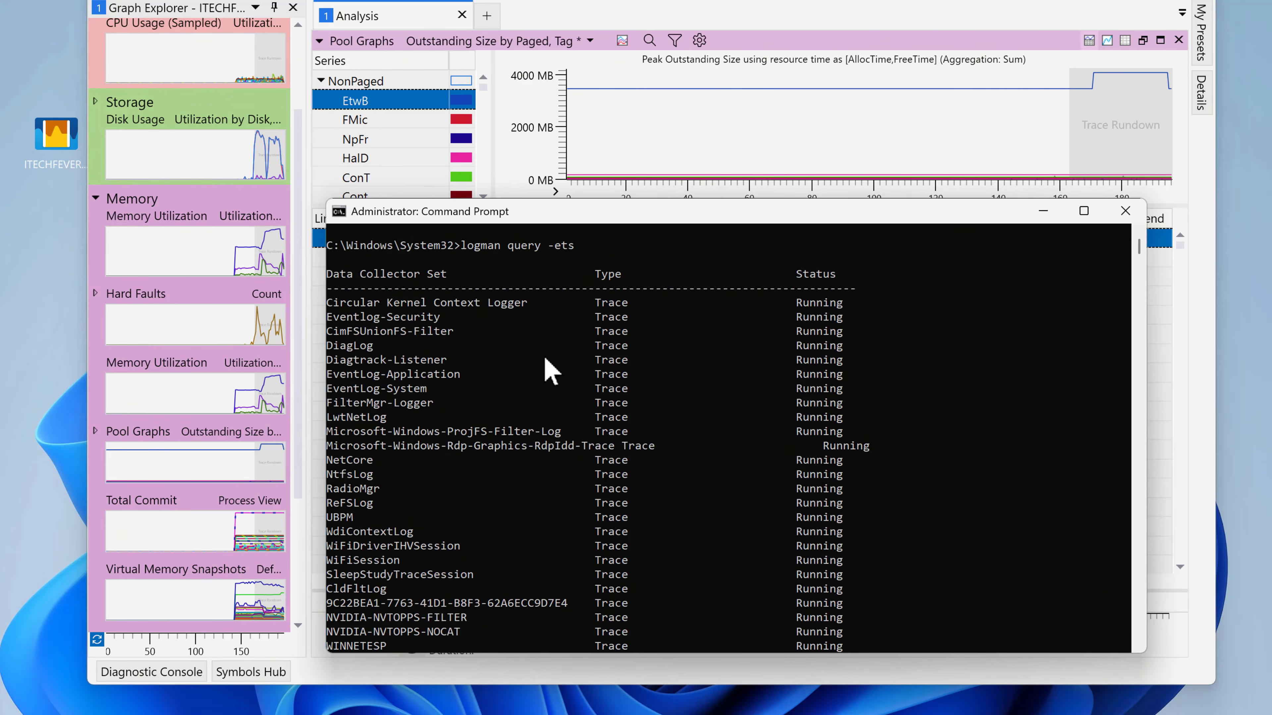
Stop the sleep study trace with logman stop SleepStudyTraceSession -ets and close Command Prompt.
type("logman sto")
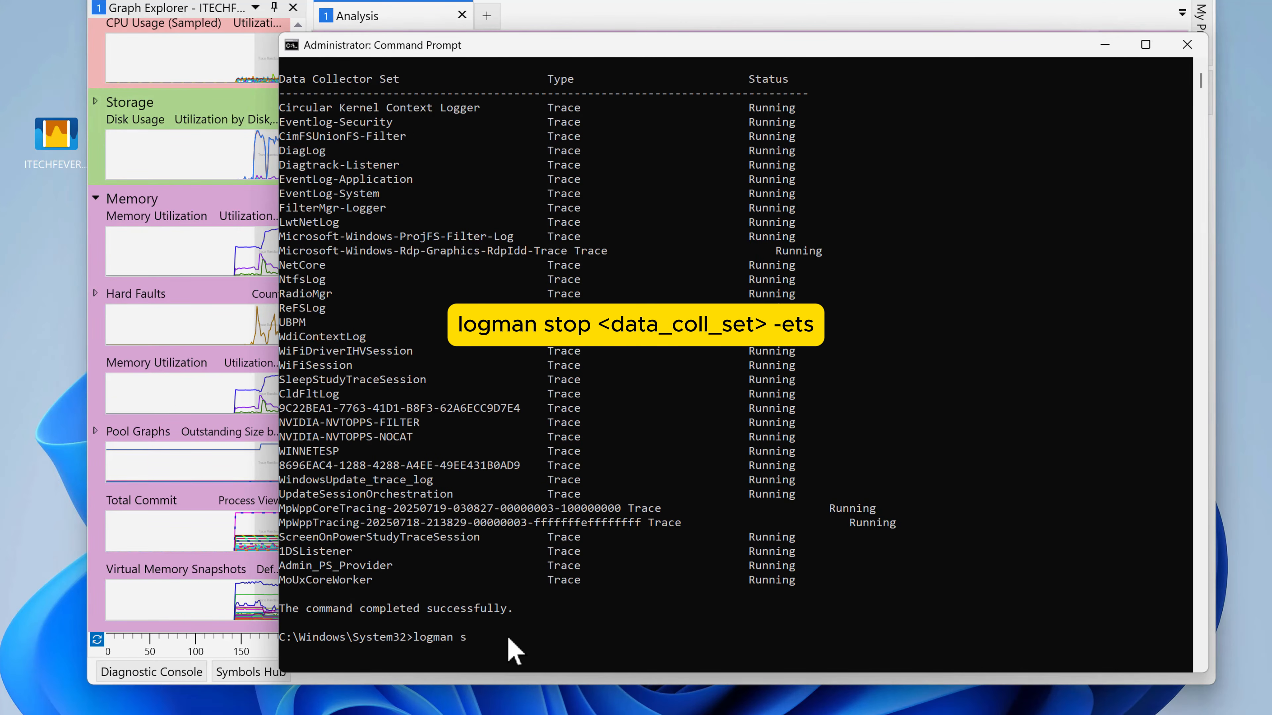
type("p")
type("SleepStudyTraceSession")
type("-ets")
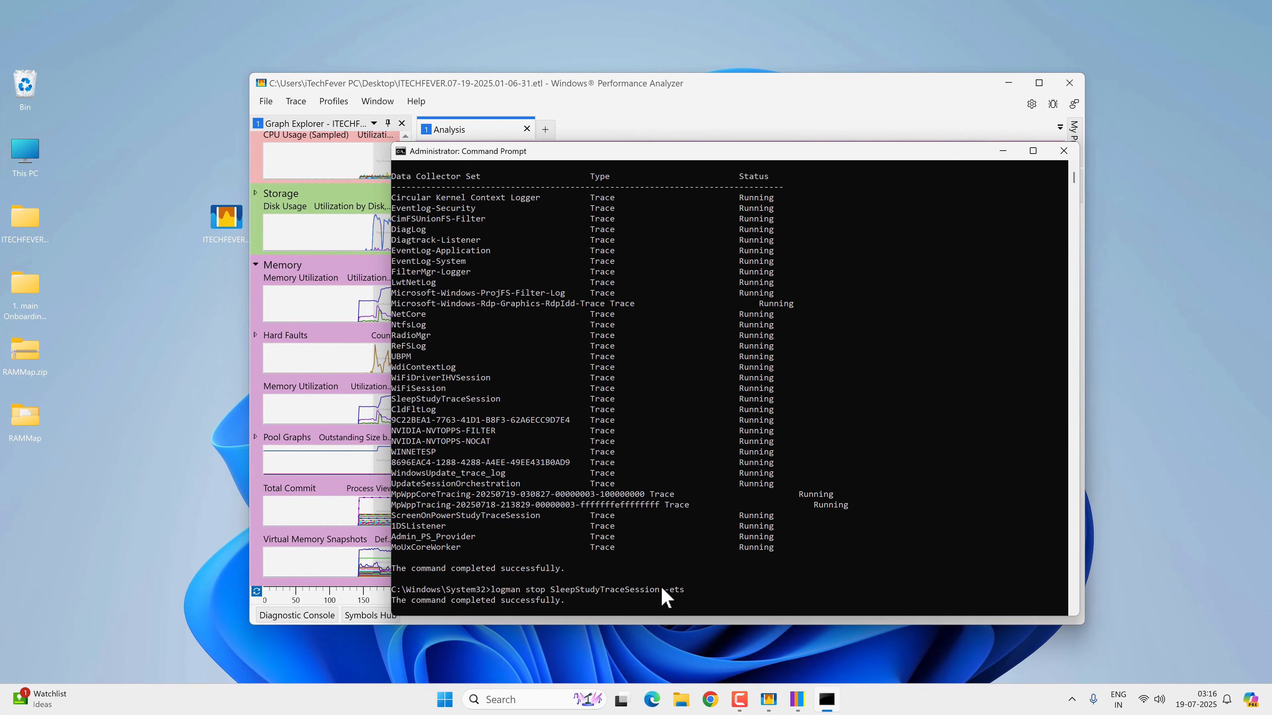
left_click(1063, 150)
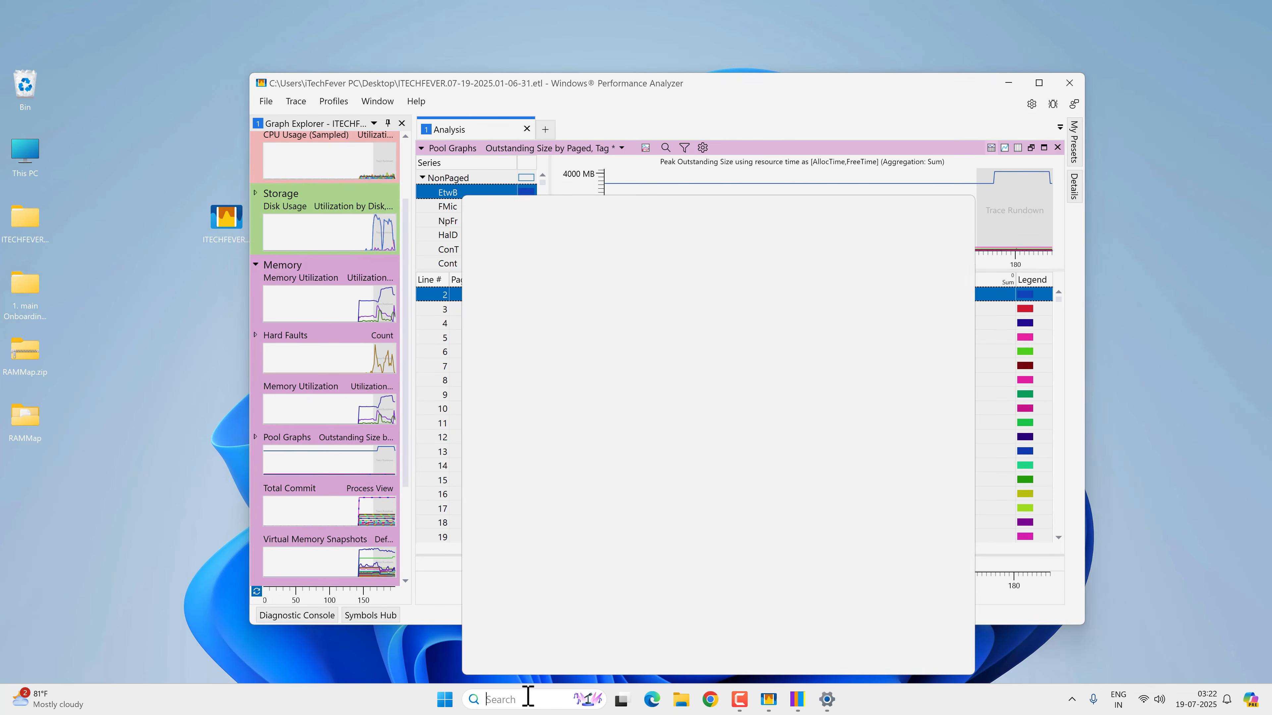
Search Windows for task and open Task Scheduler.
left_click(525, 698)
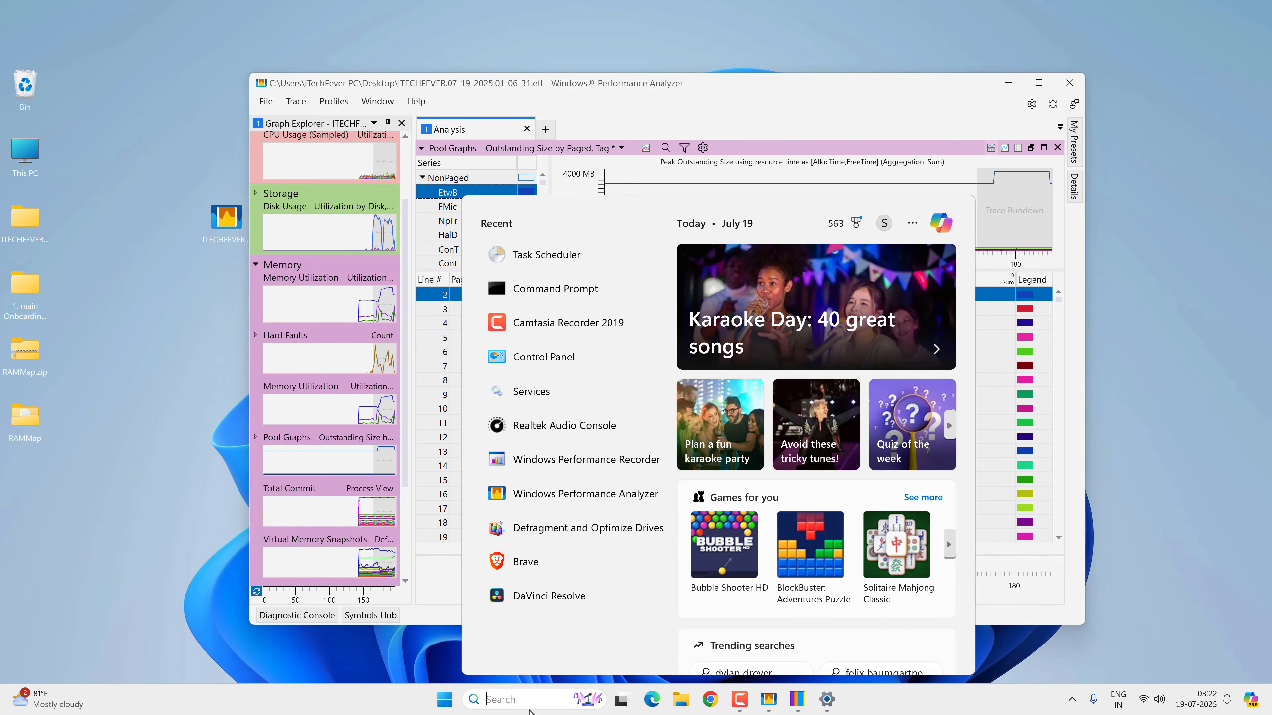
type("task")
key("Escape")
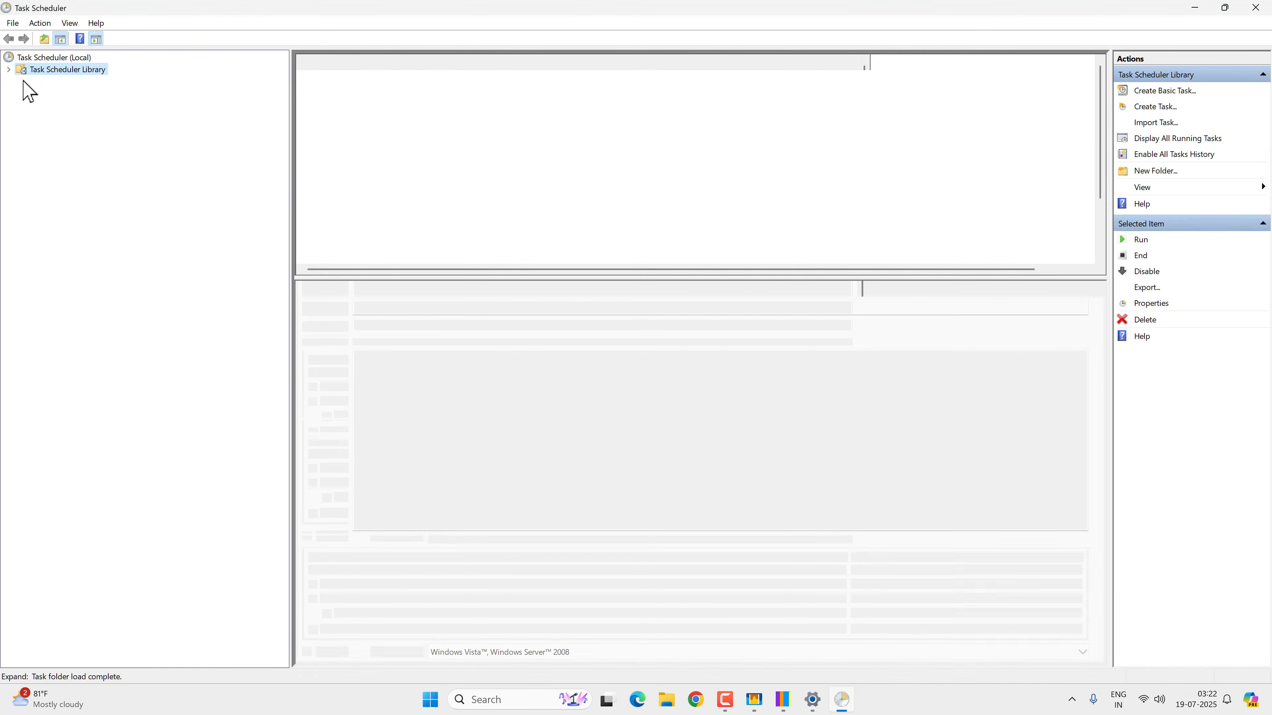
Disable the MareBackup task in Task Scheduler Library > Microsoft > Windows > Application Experience and close Task Scheduler.
left_click(9, 70)
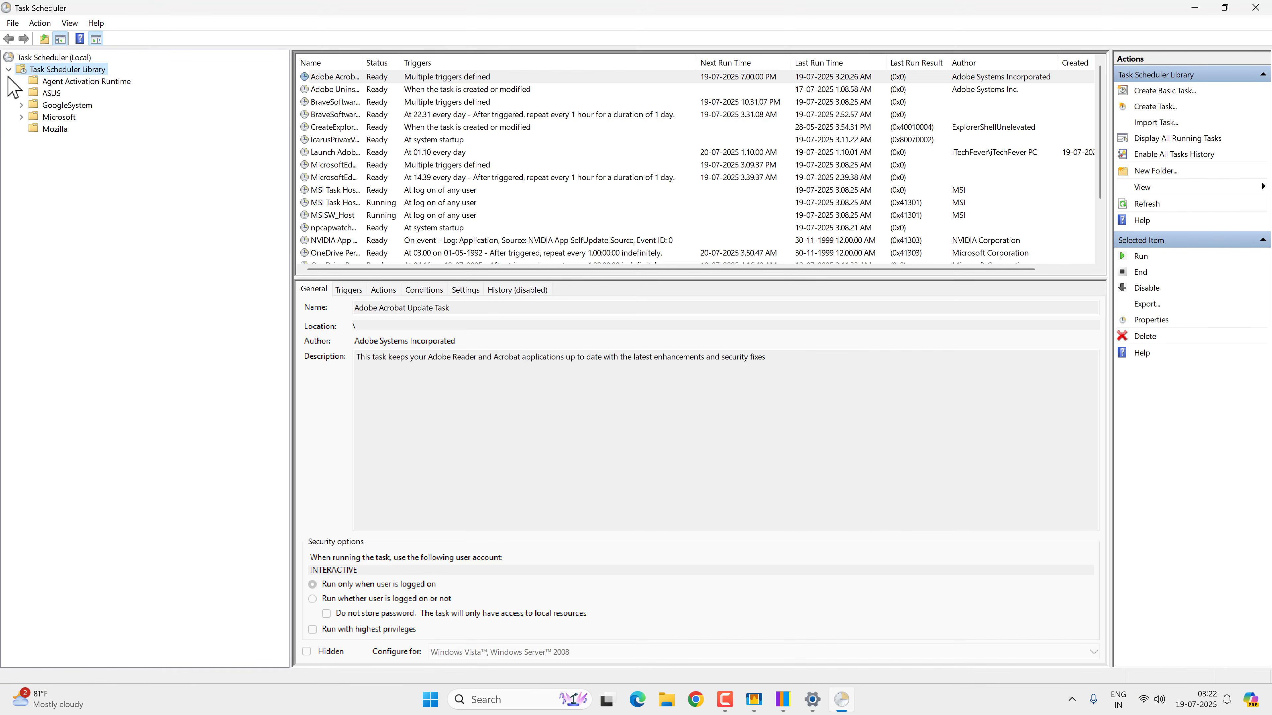
left_click(20, 117)
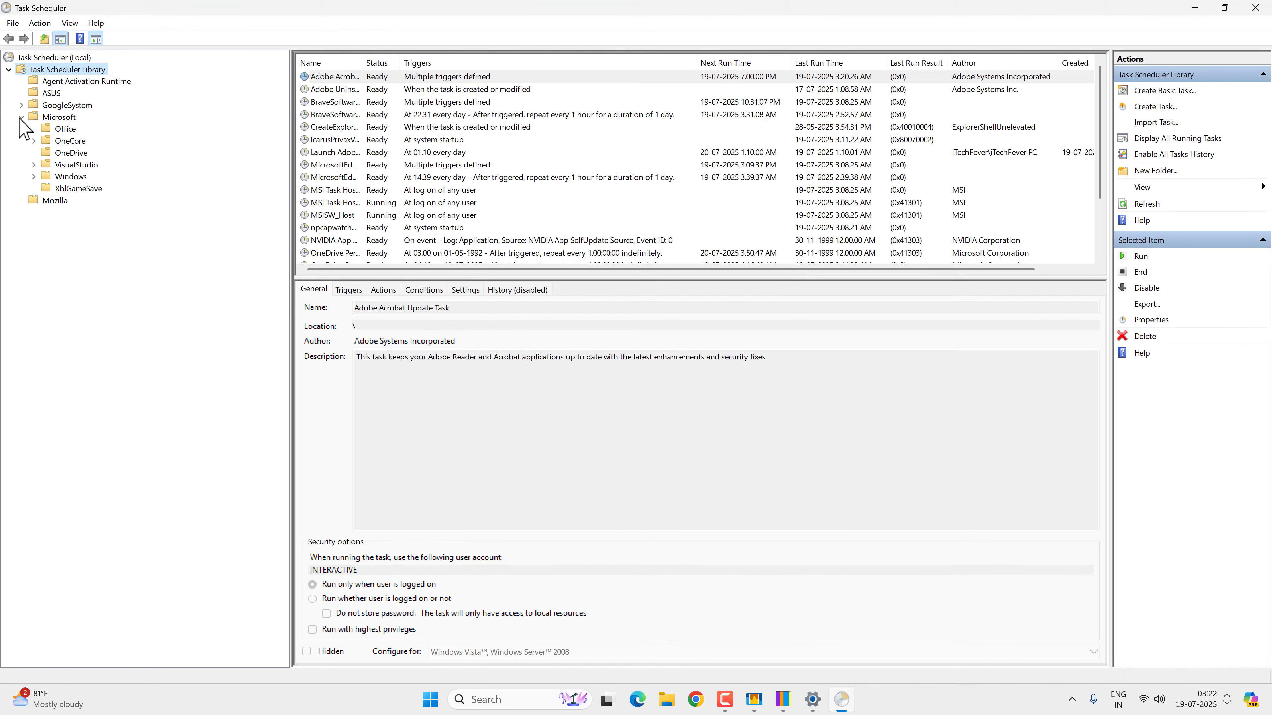
left_click(35, 177)
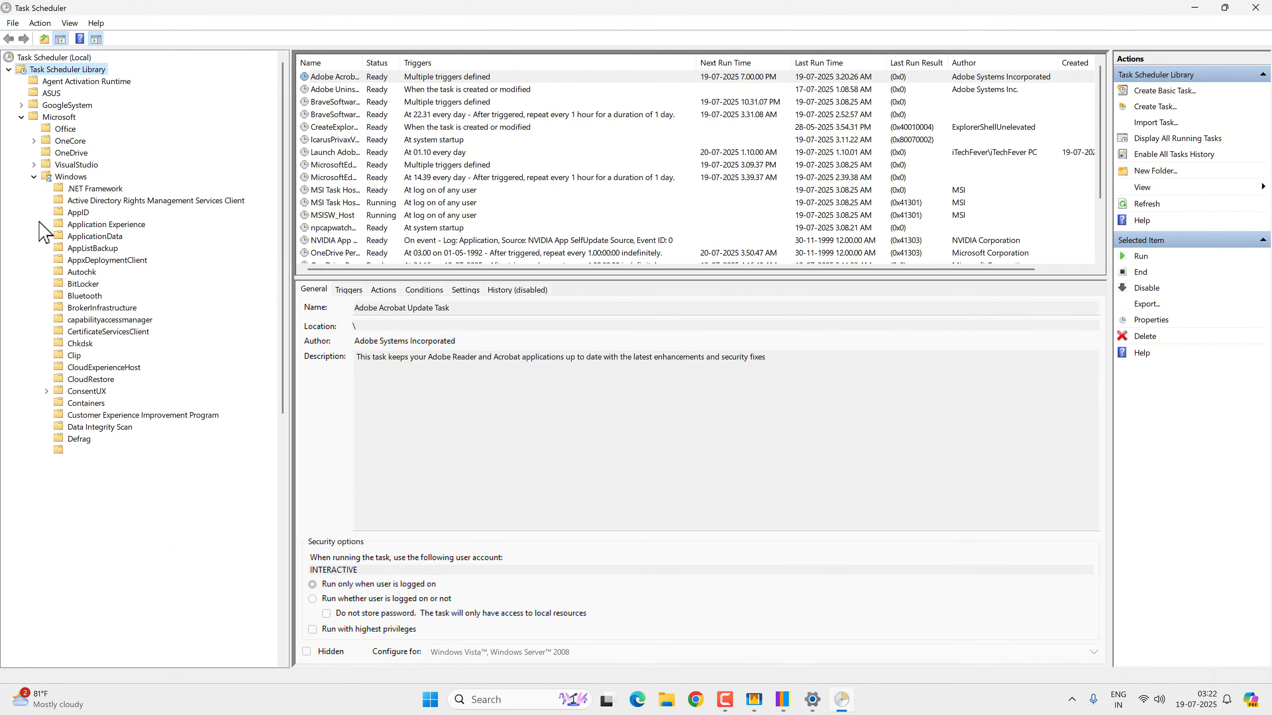
left_click(103, 225)
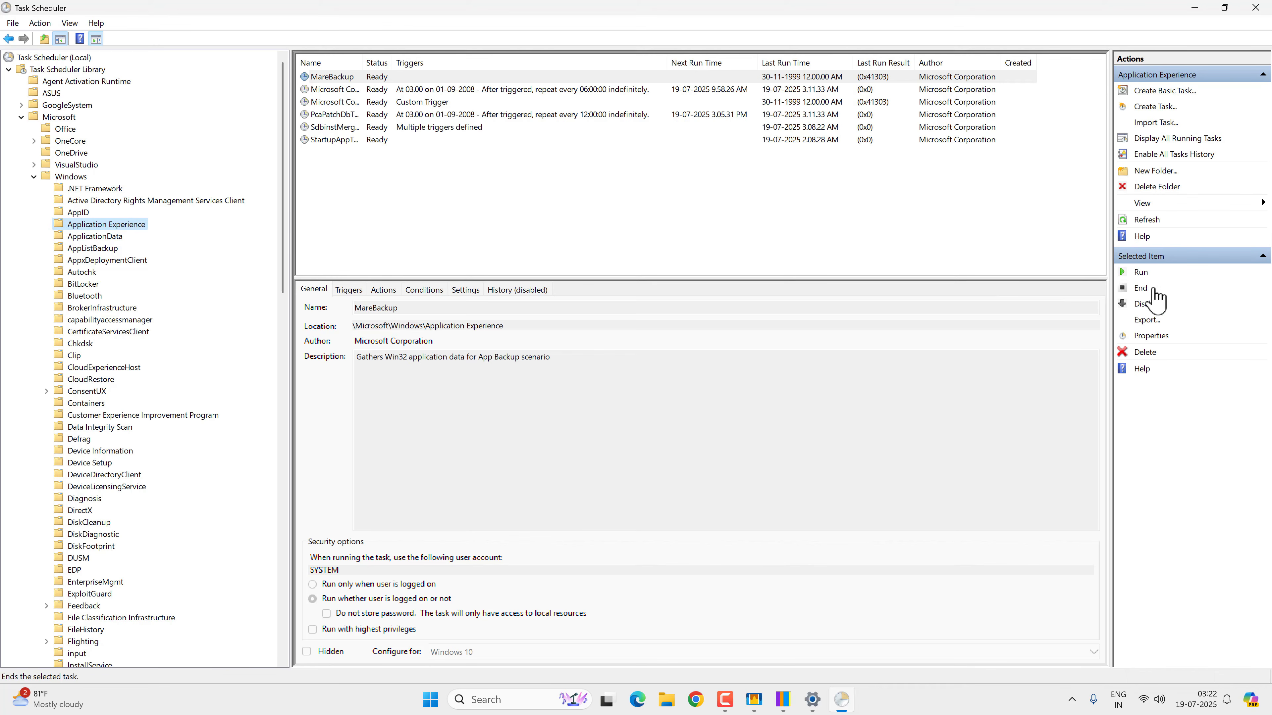
left_click(1142, 304)
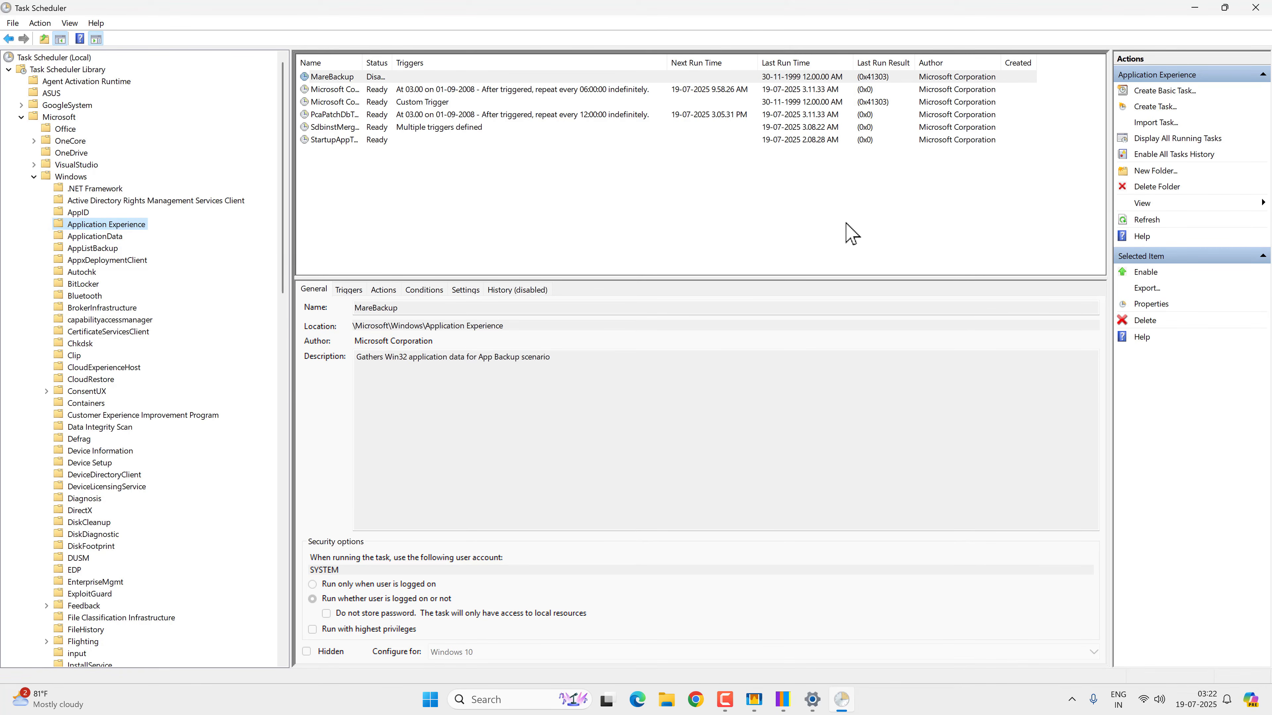
left_click(1255, 8)
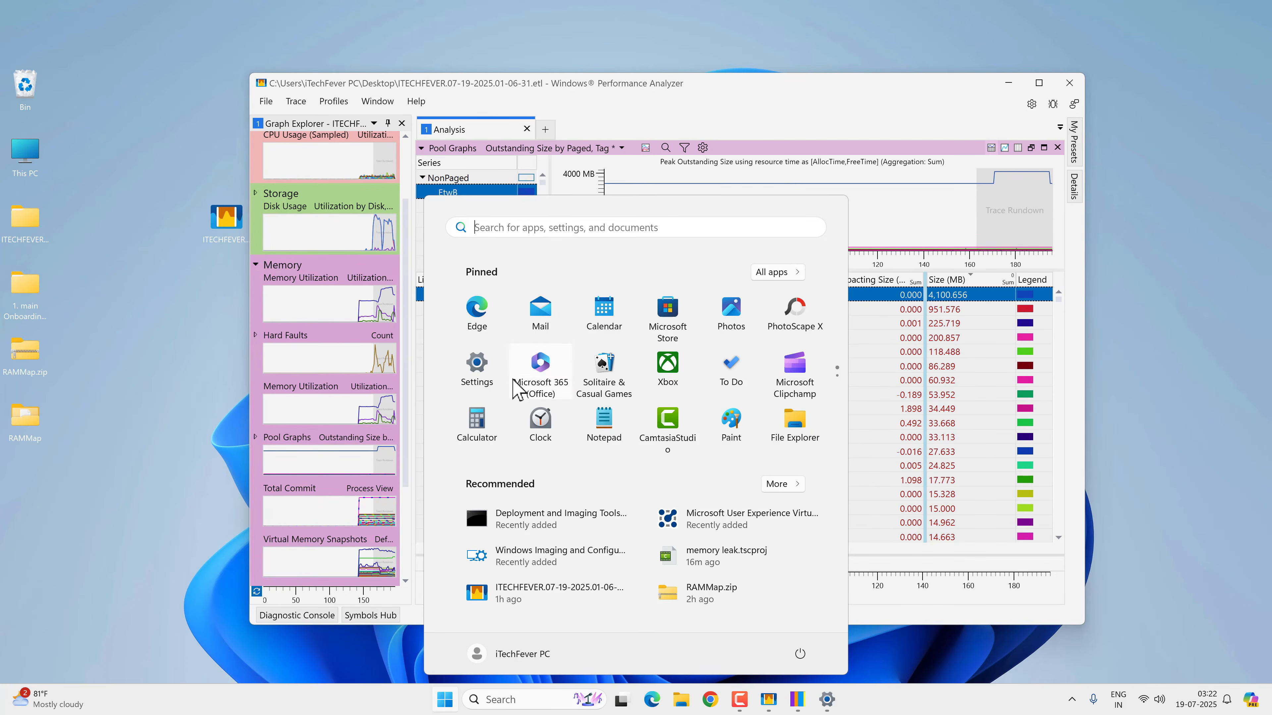
Open Windows Settings and review the Diagnostics & feedback and Inking & typing personalization pages under Privacy & security.
left_click(477, 364)
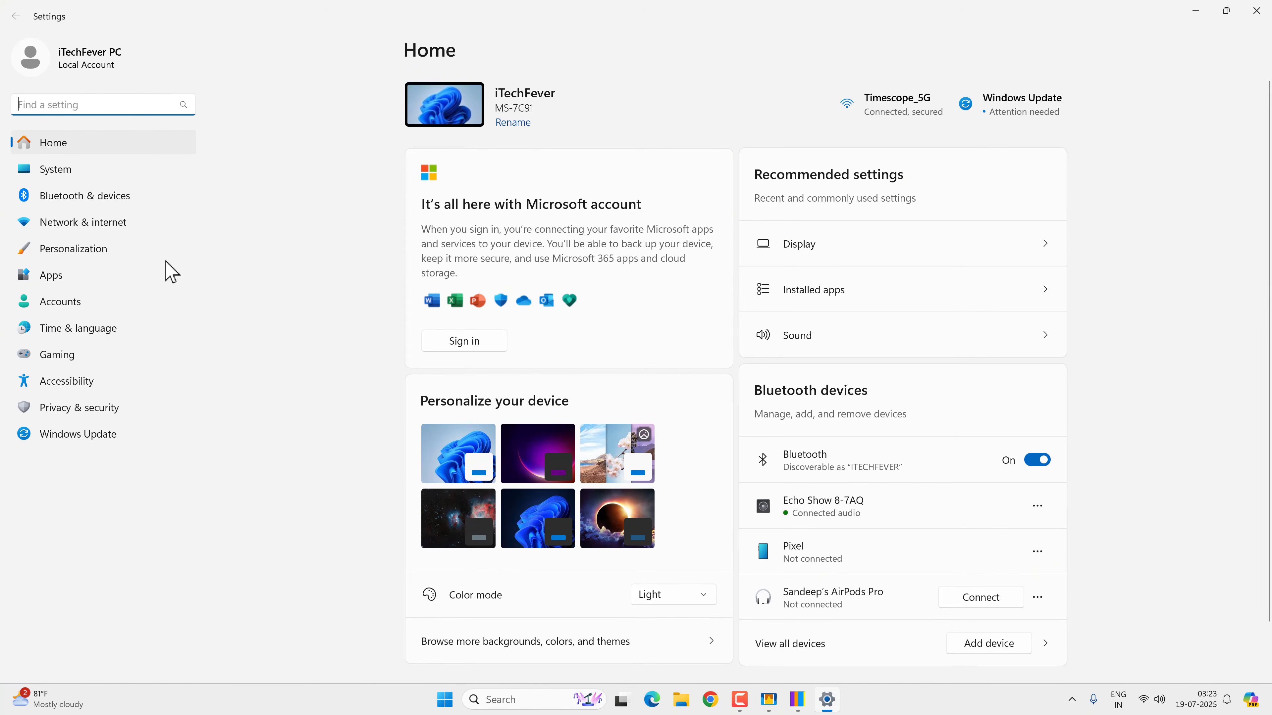
left_click(166, 407)
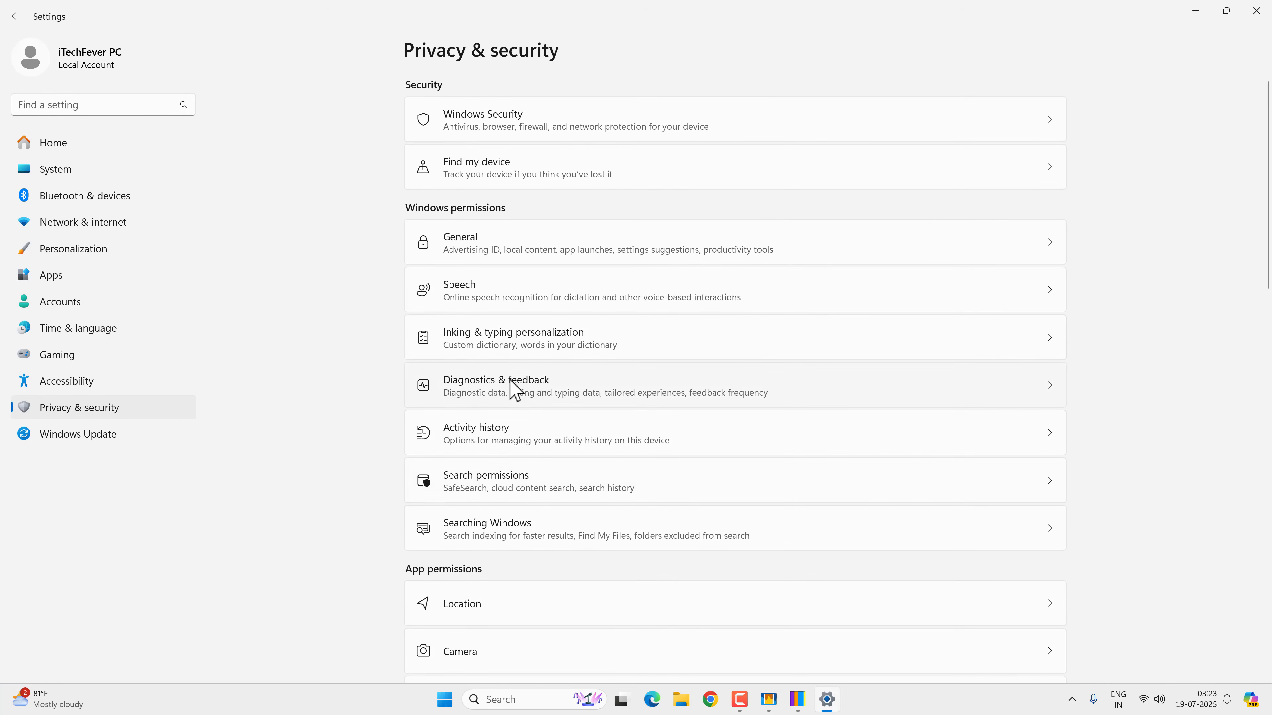
left_click(516, 390)
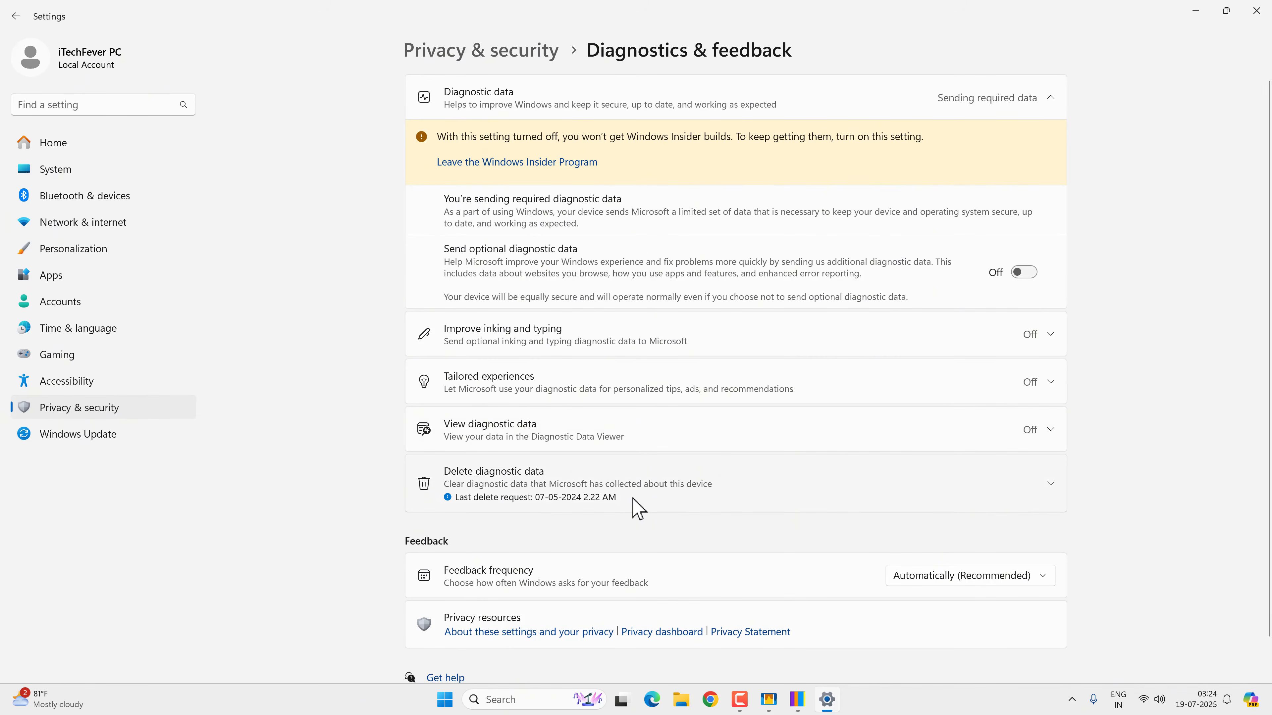
left_click(525, 55)
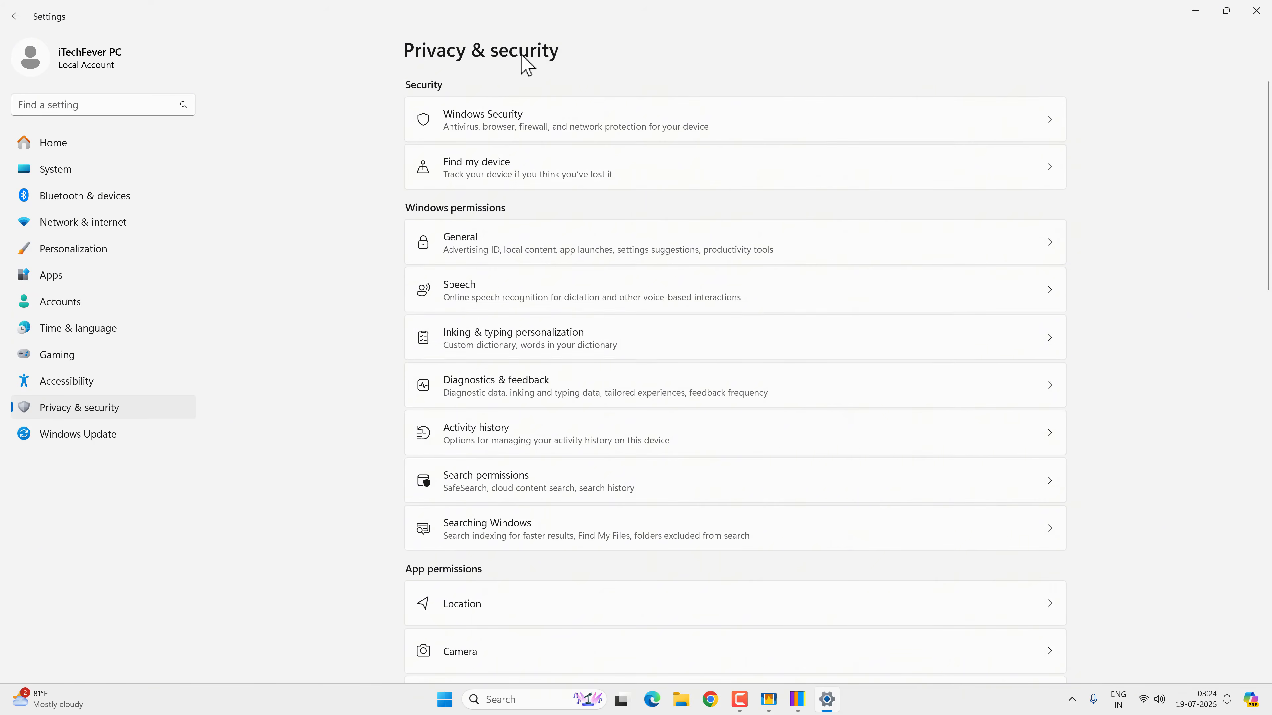
left_click(591, 351)
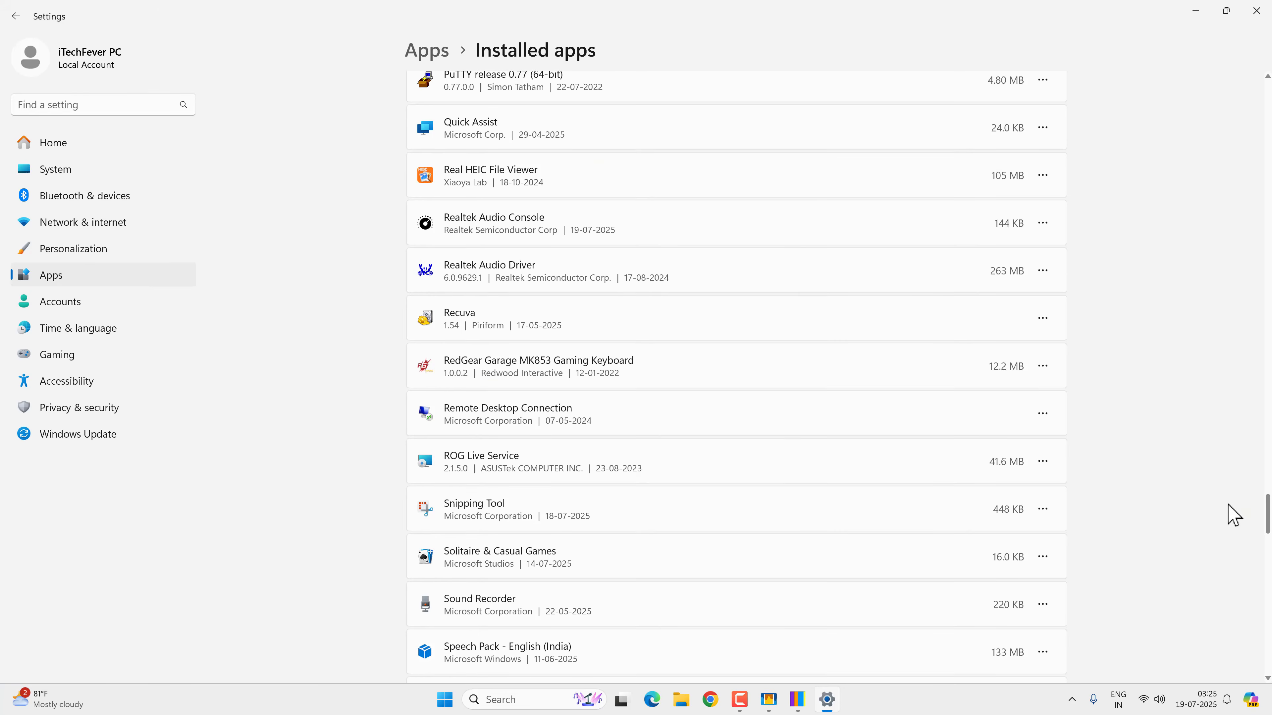
Uninstall Realtek Audio Driver from the installed apps and finish the wizard with the option to restart the computer later.
scroll(1232, 511, "down", 1)
scroll(1234, 504, "up", 4)
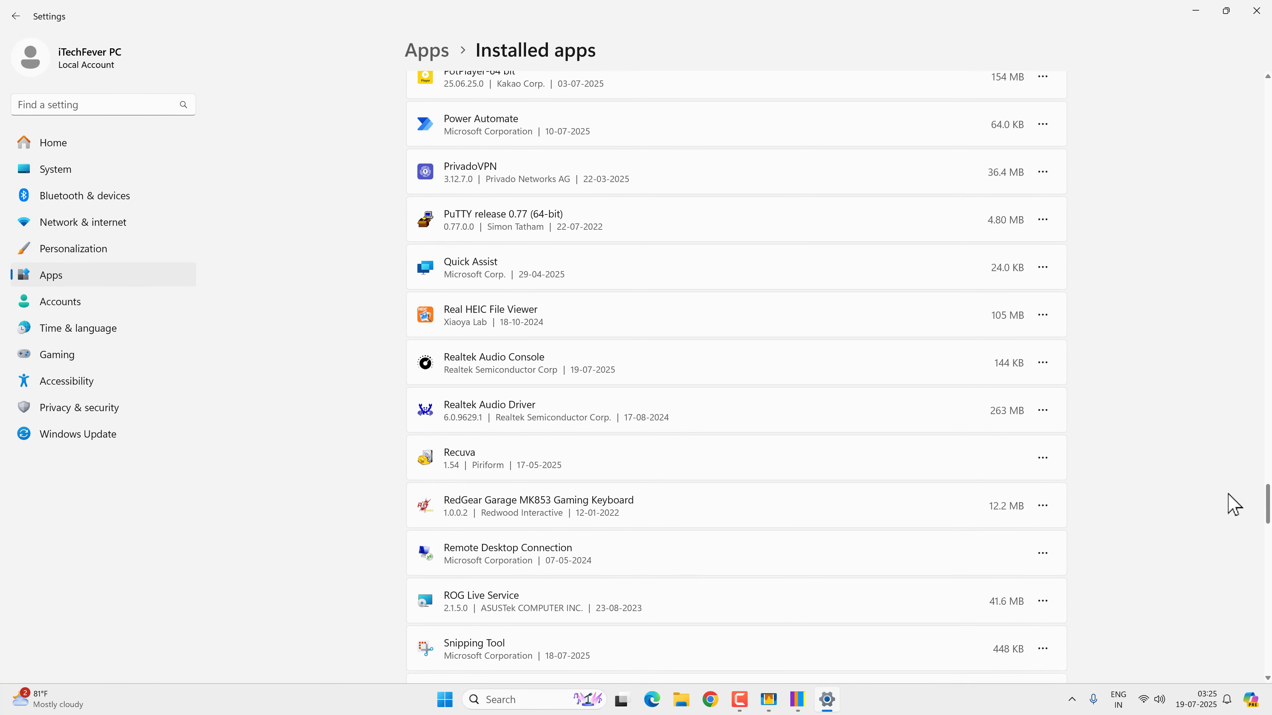
scroll(1234, 505, "up", 1)
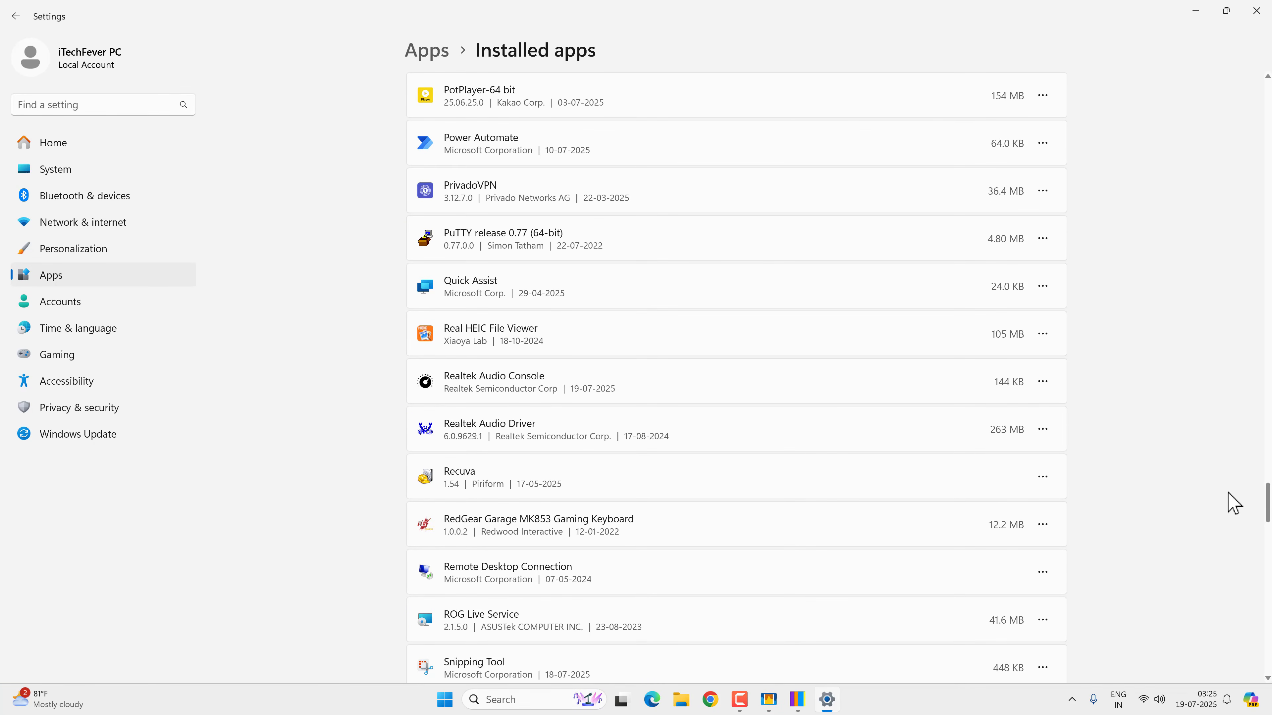
left_click(1042, 429)
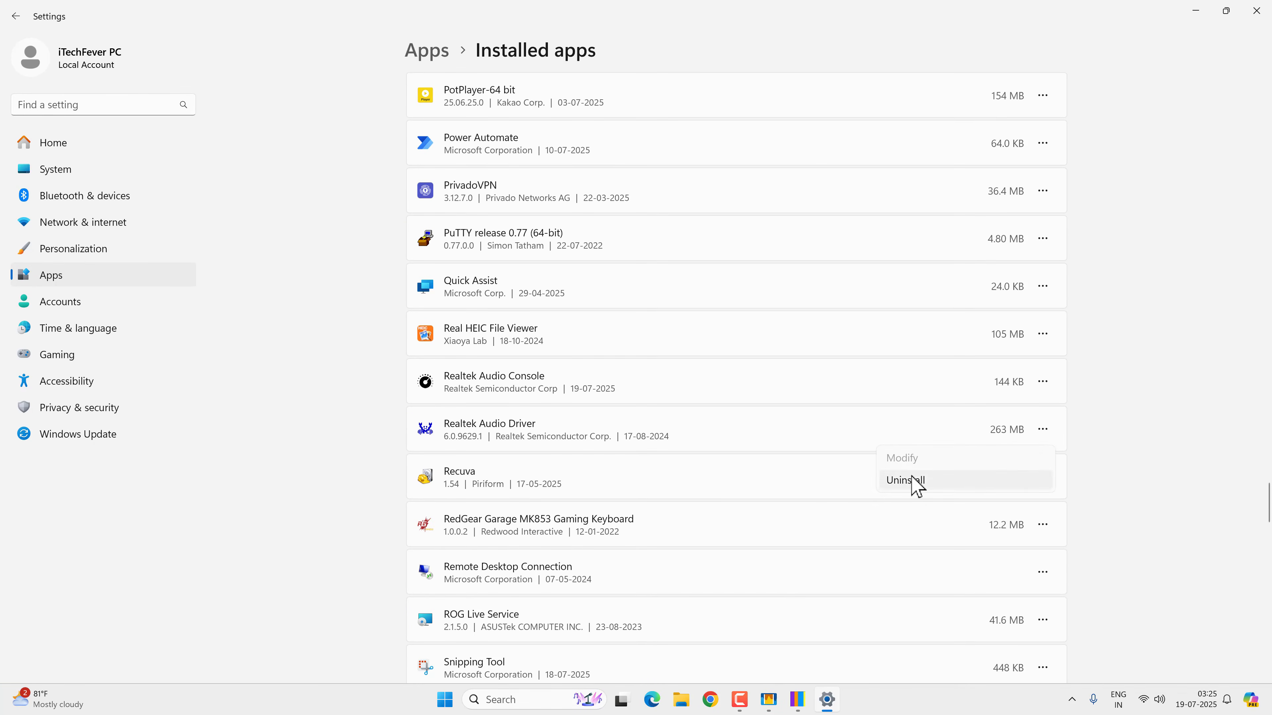
left_click(918, 488)
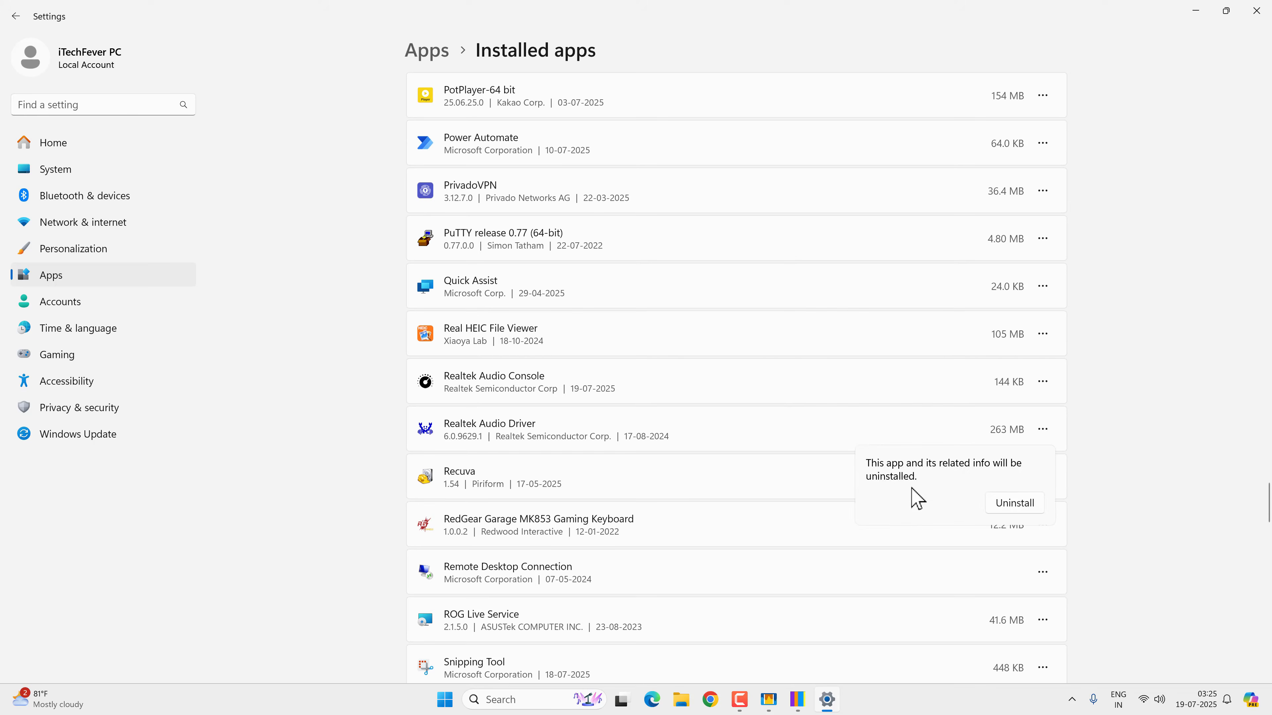
left_click(1028, 505)
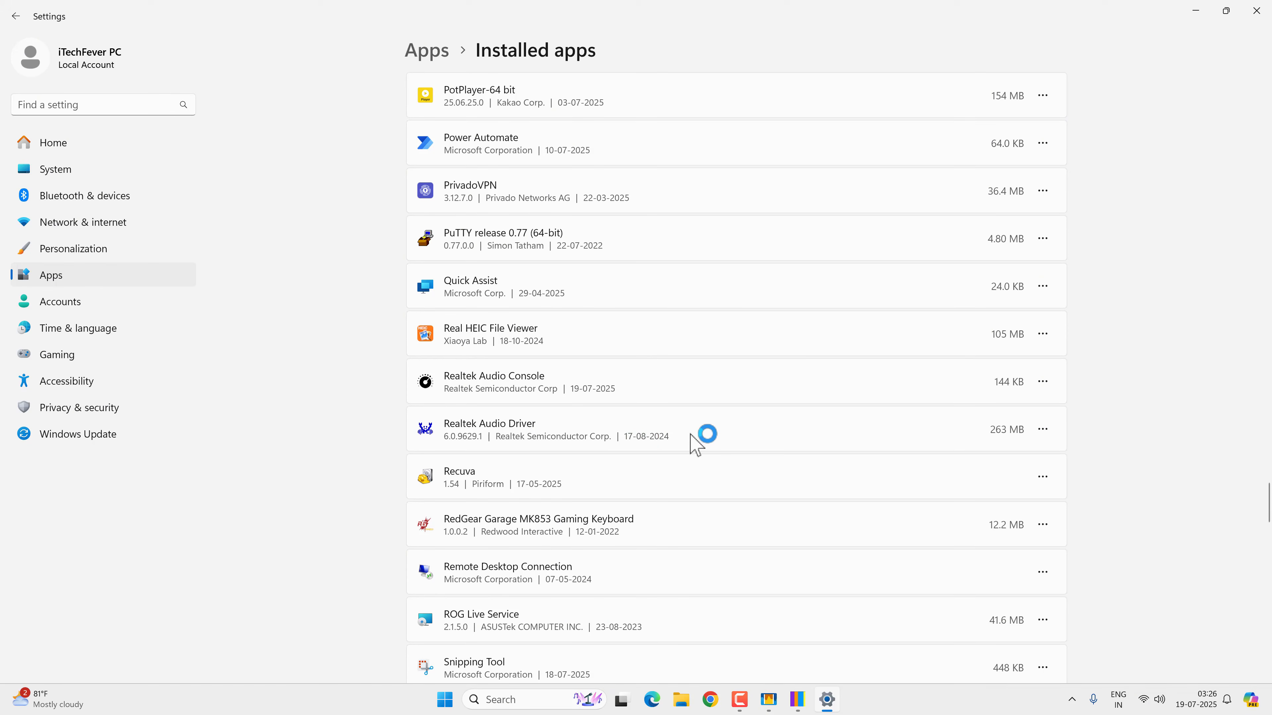
left_click(682, 392)
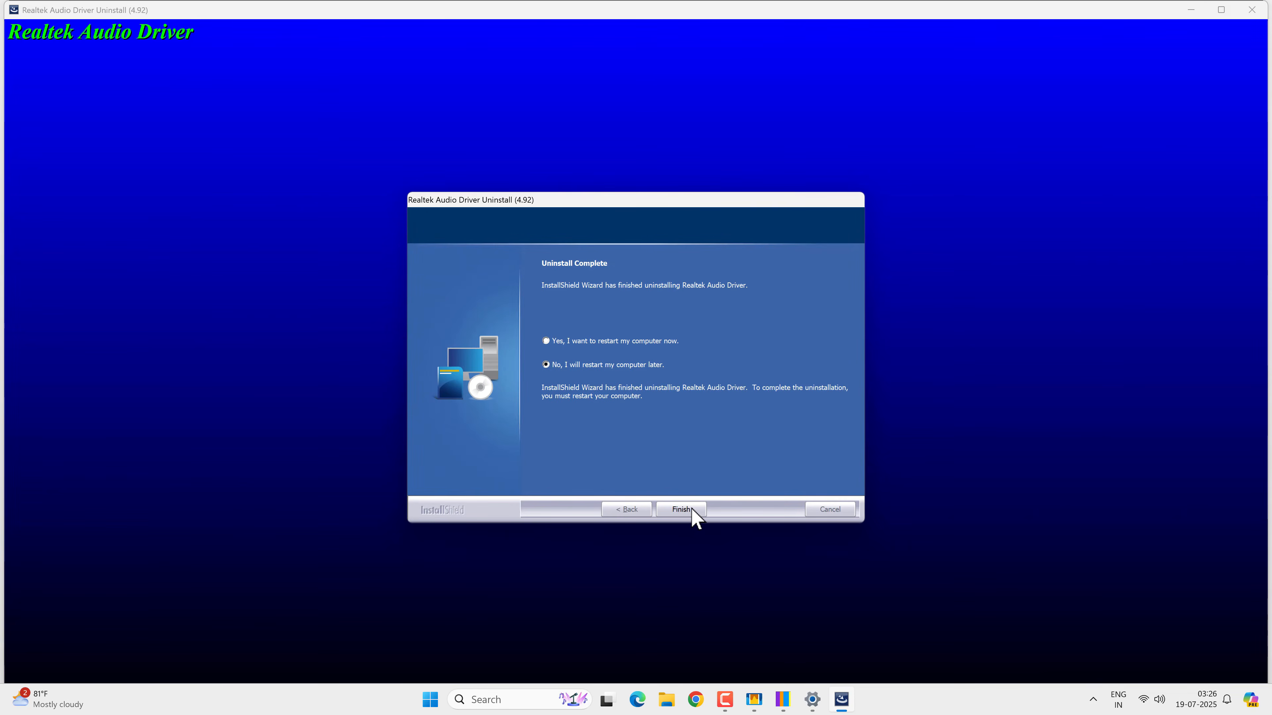
left_click(690, 503)
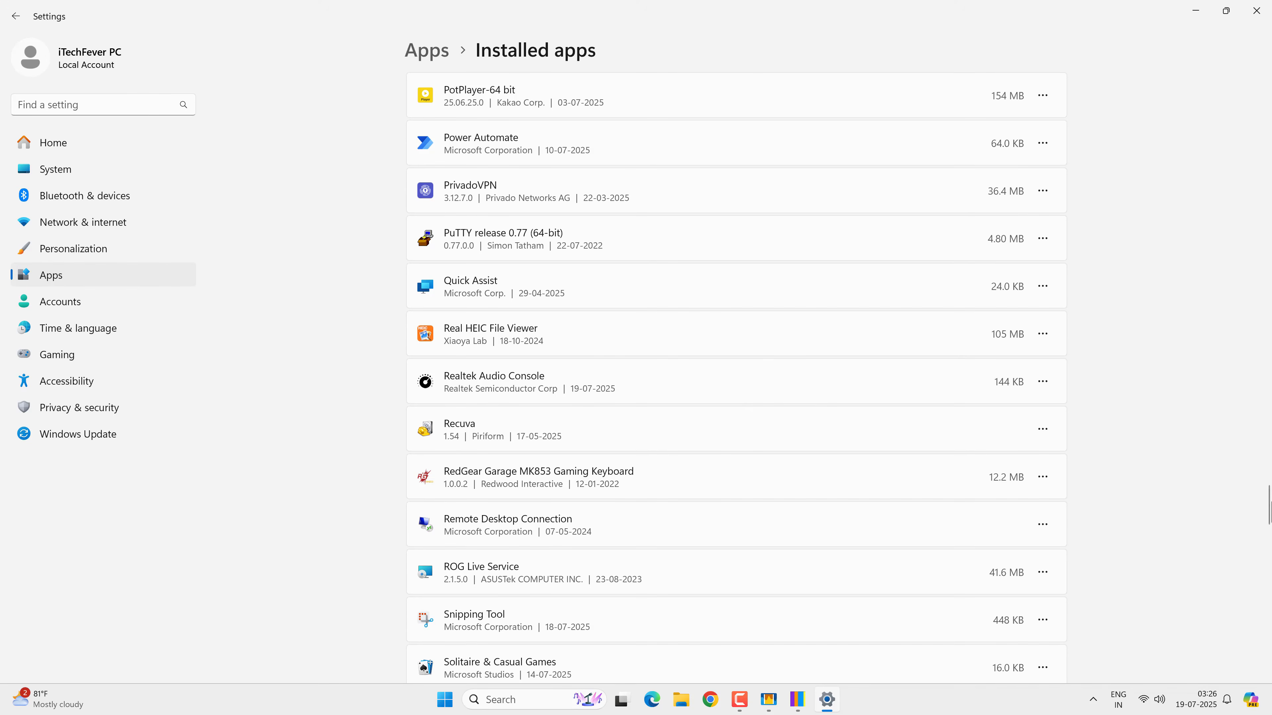
Uninstall the NVIDIA App from the installed apps.
scroll(736, 375, "up", 10)
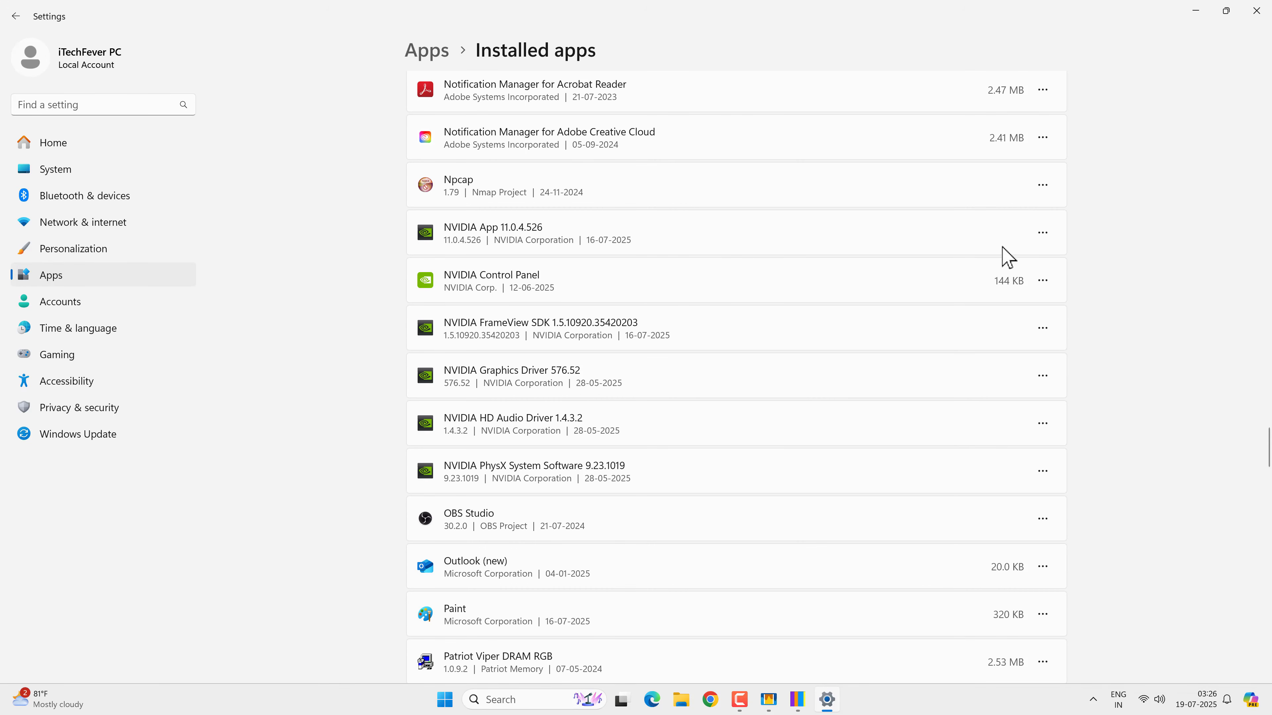
left_click(1044, 234)
left_click(927, 299)
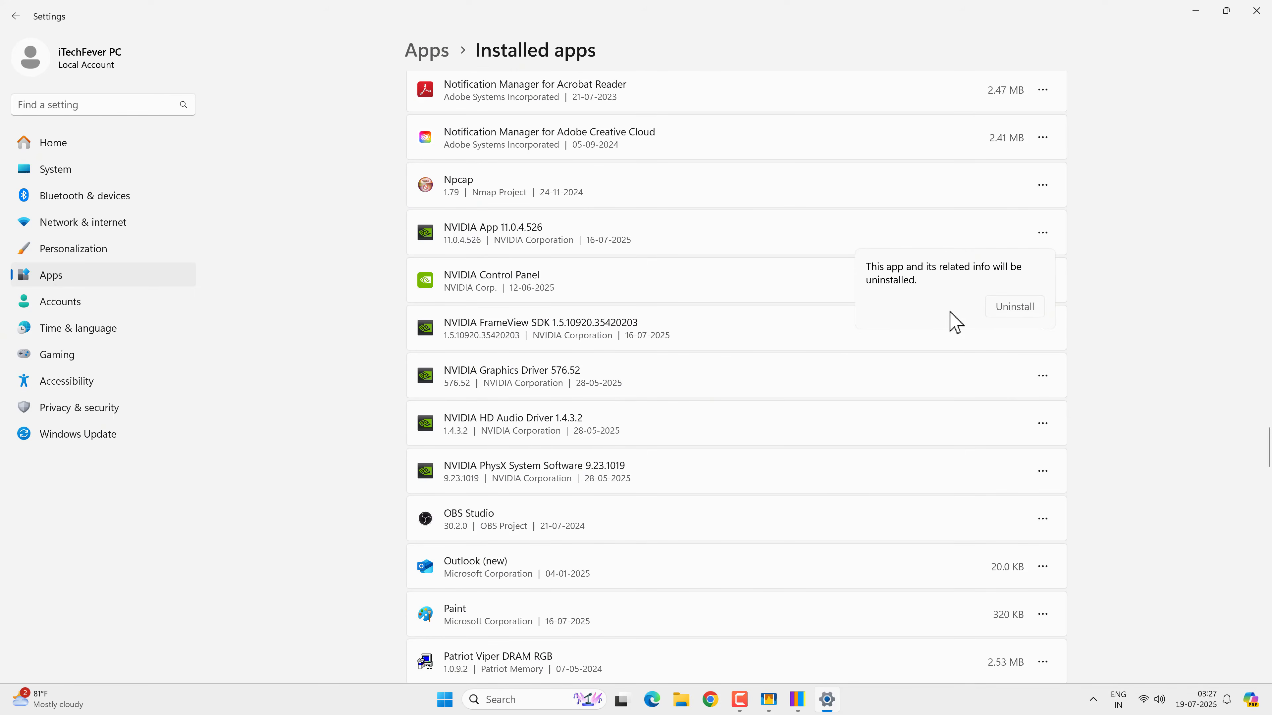
left_click(1014, 307)
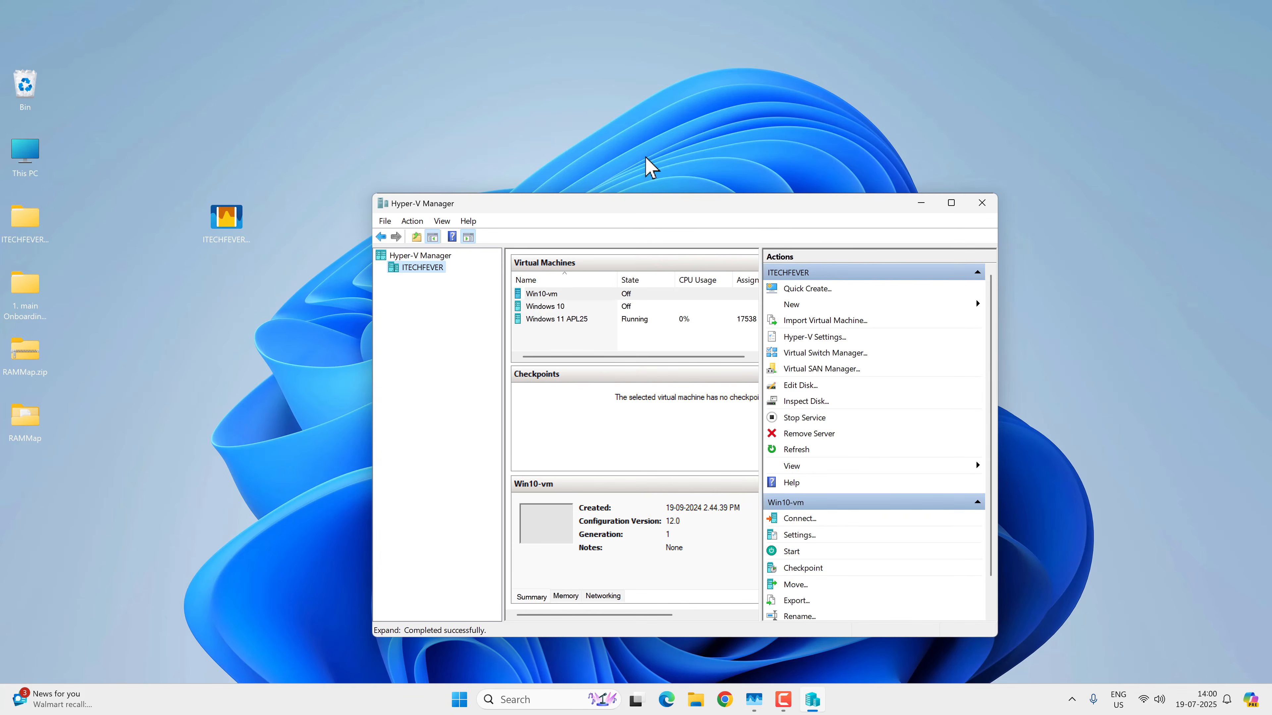
In Hyper-V Manager, review the Memory settings of the Windows 11 APL25 virtual machine and close its settings without changes.
left_click_drag(658, 201, 639, 140)
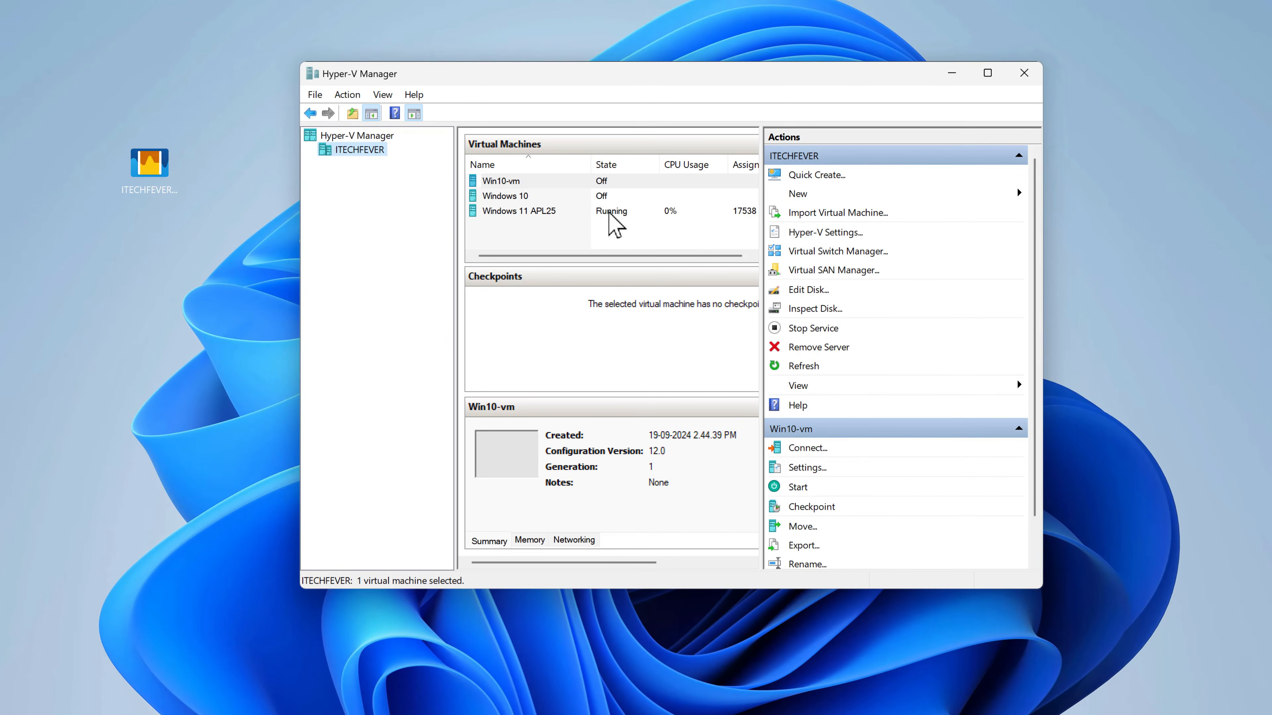
left_click(540, 217)
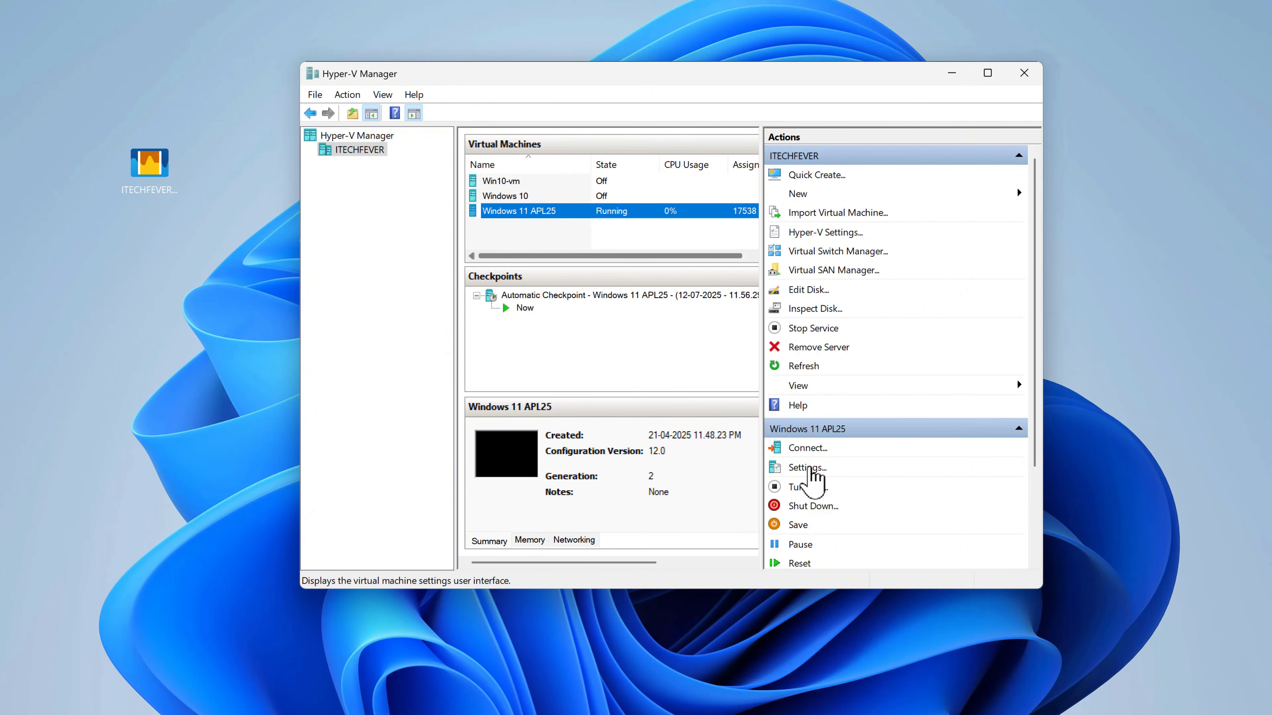
left_click(807, 468)
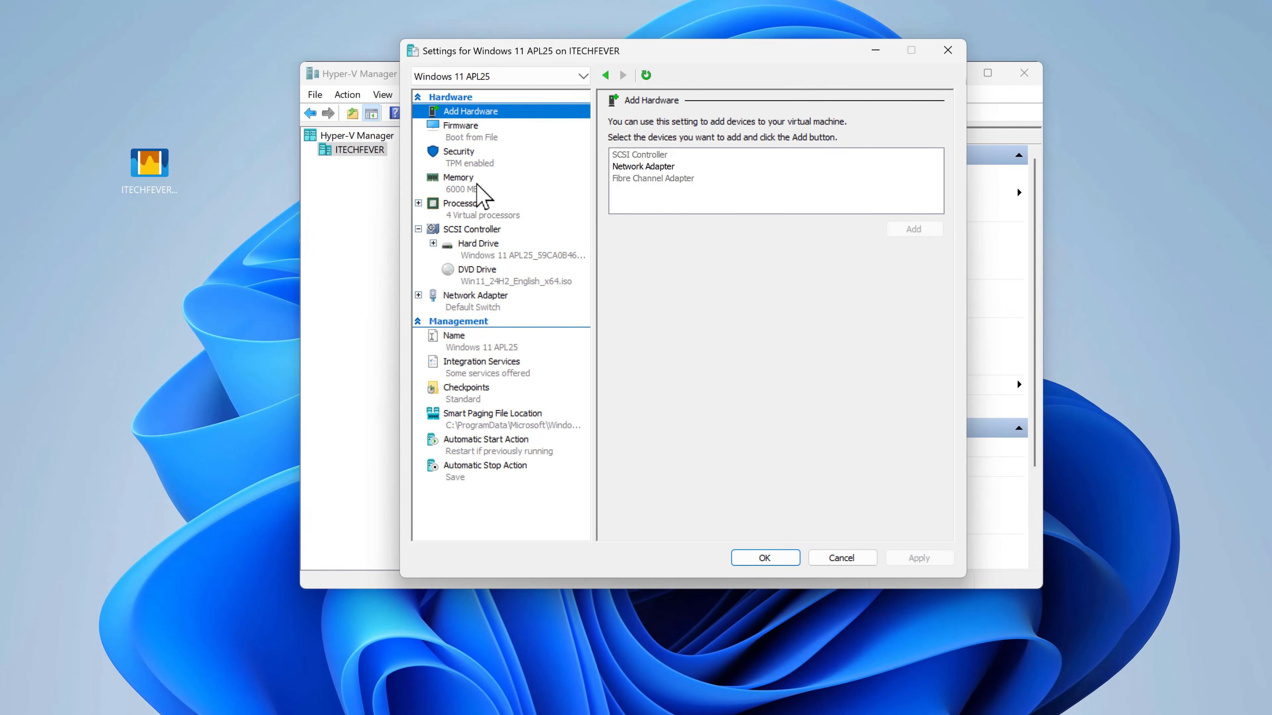
left_click(478, 193)
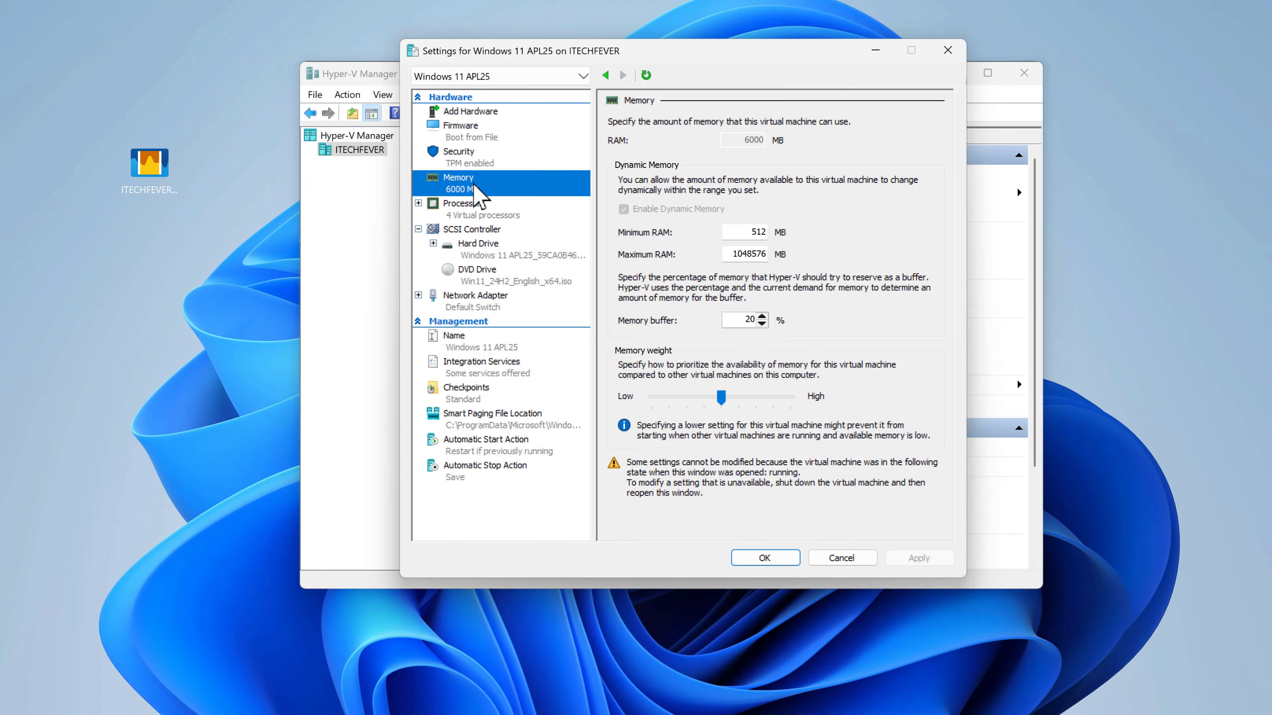
left_click(945, 51)
Turn off the Windows 11 APL25 virtual machine and check the memory usage of running processes in Task Manager.
right_click(587, 211)
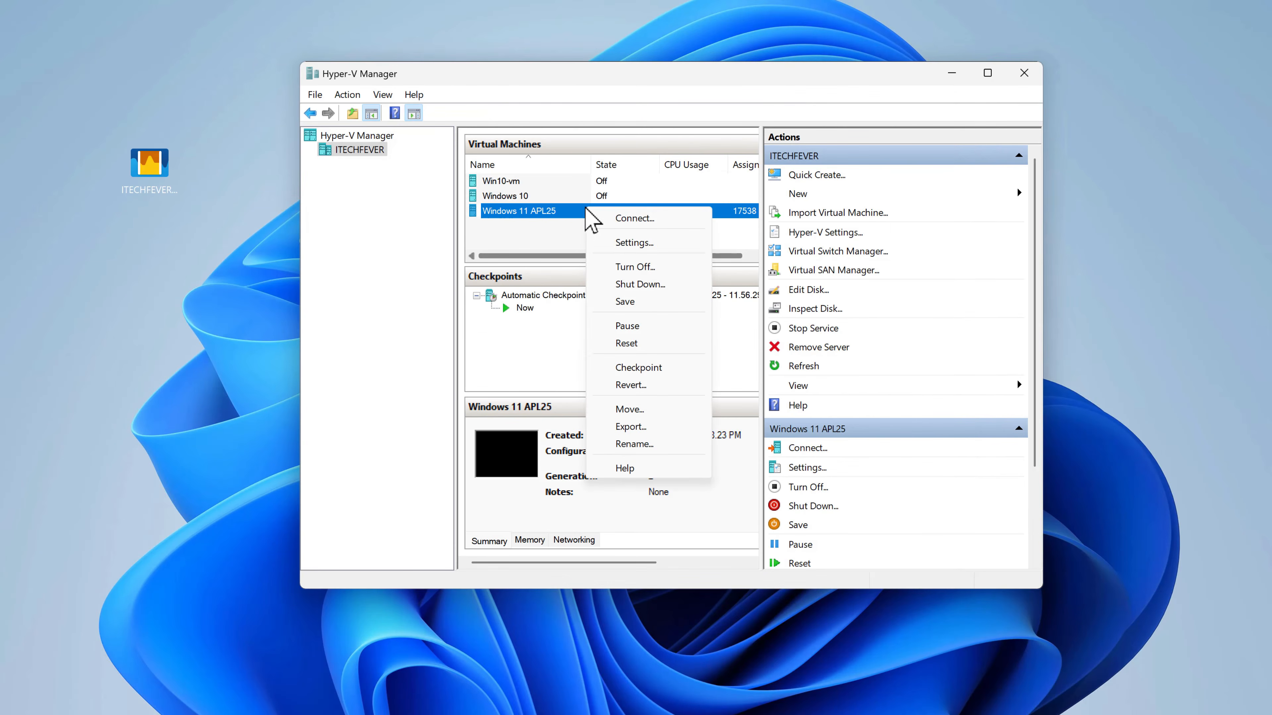
left_click(635, 266)
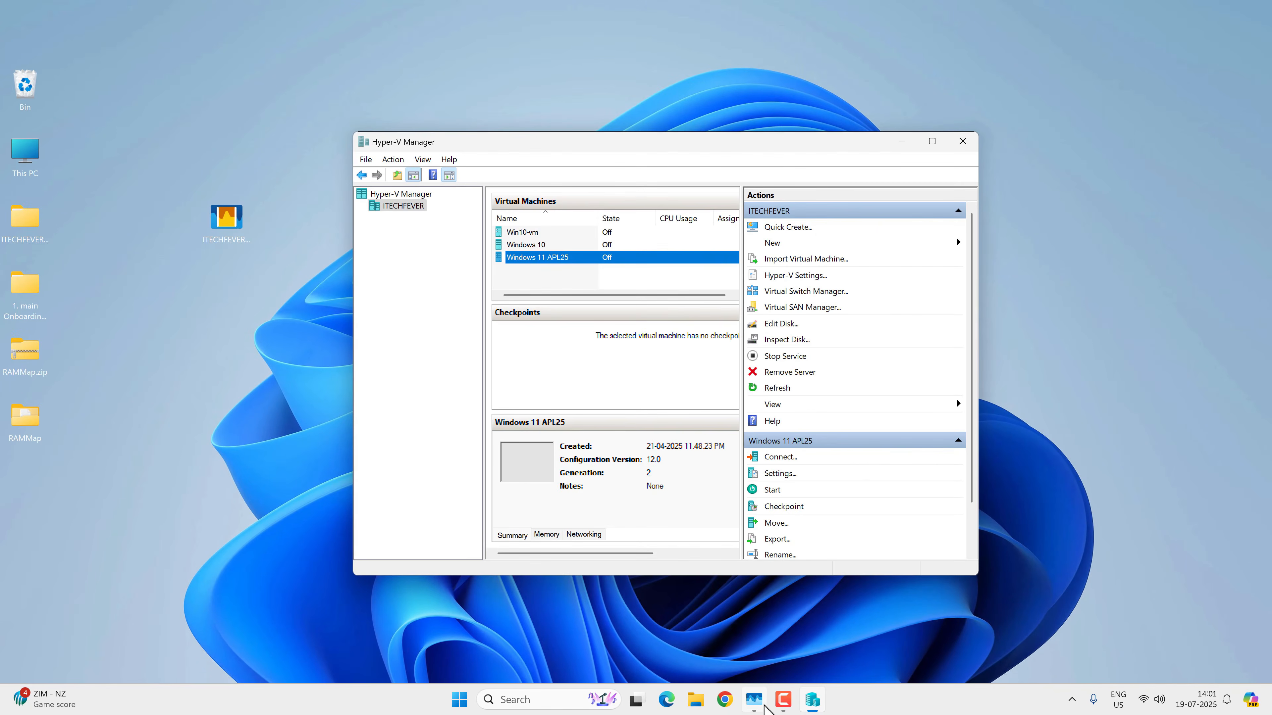
left_click(756, 701)
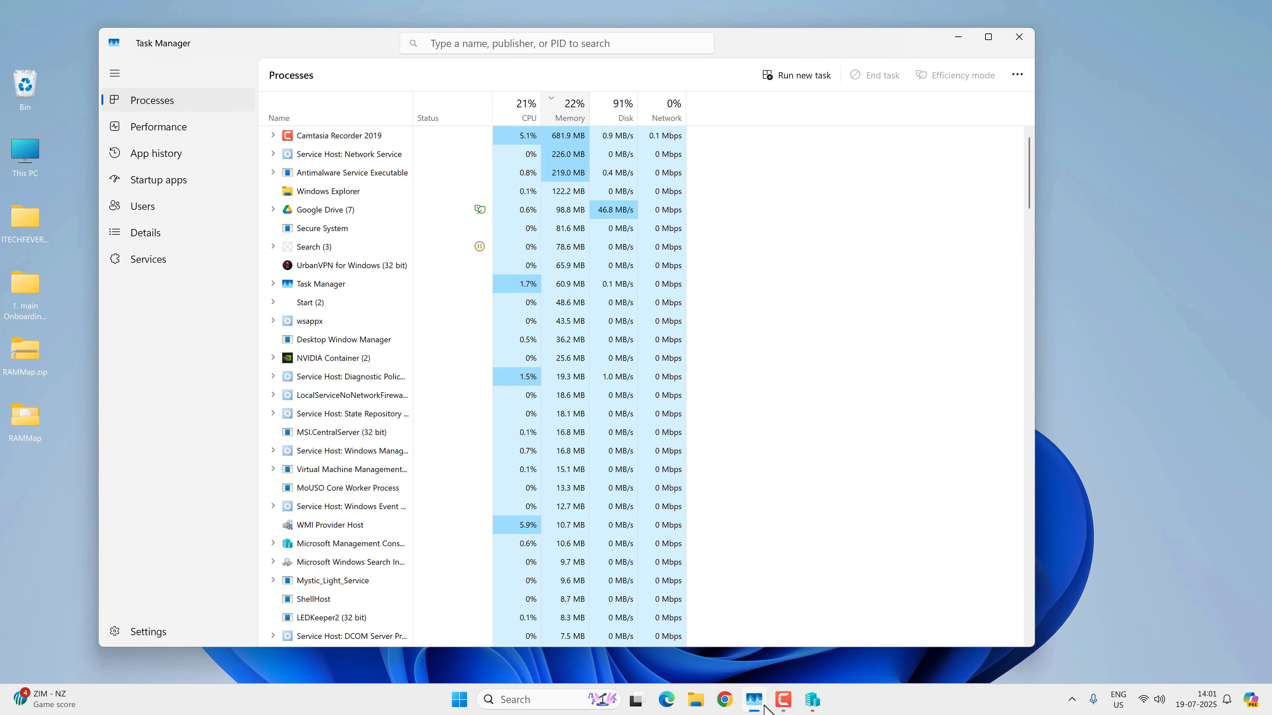
left_click(763, 706)
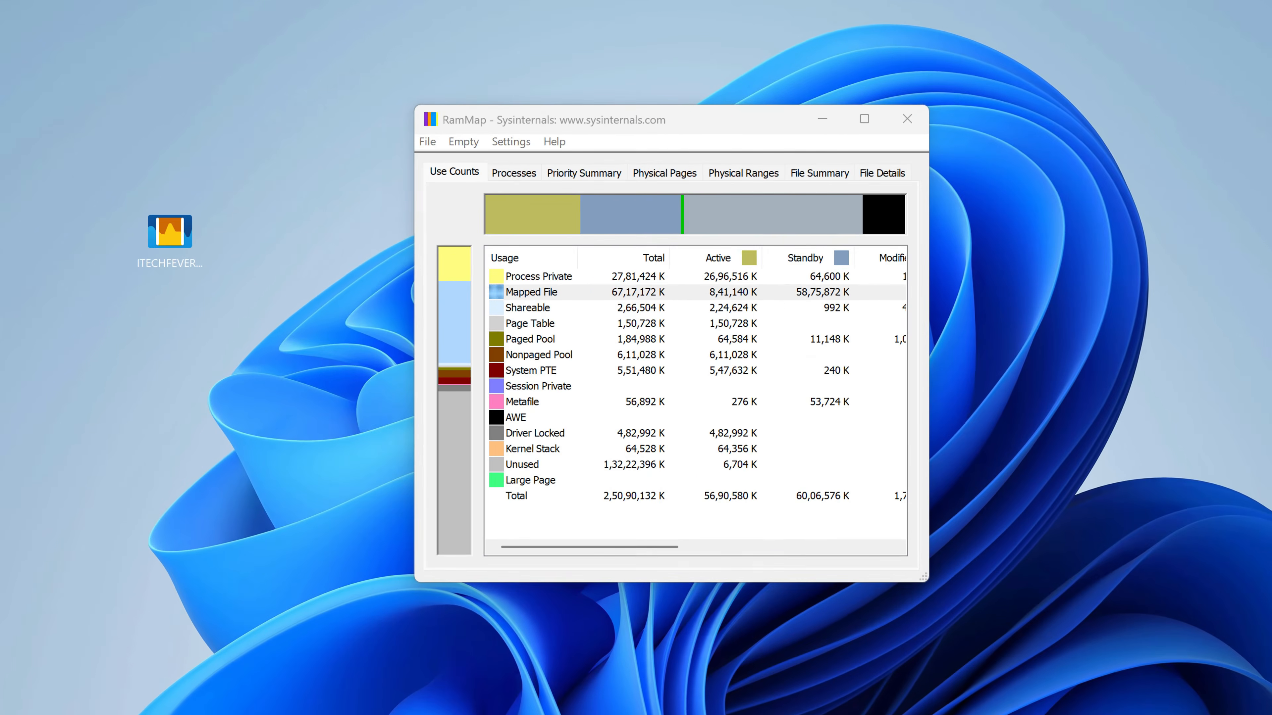